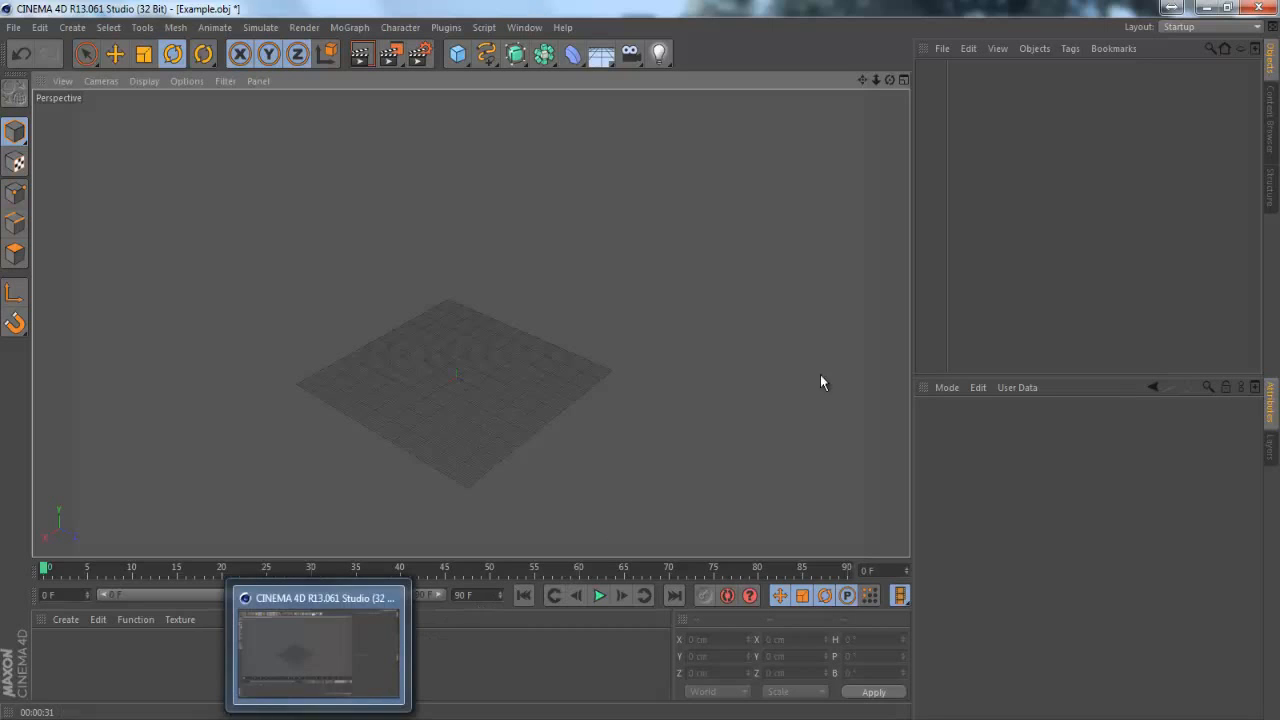
Find the Mineways program on the computer and launch it, dismissing its startup message
click(20, 719)
text(minewa)
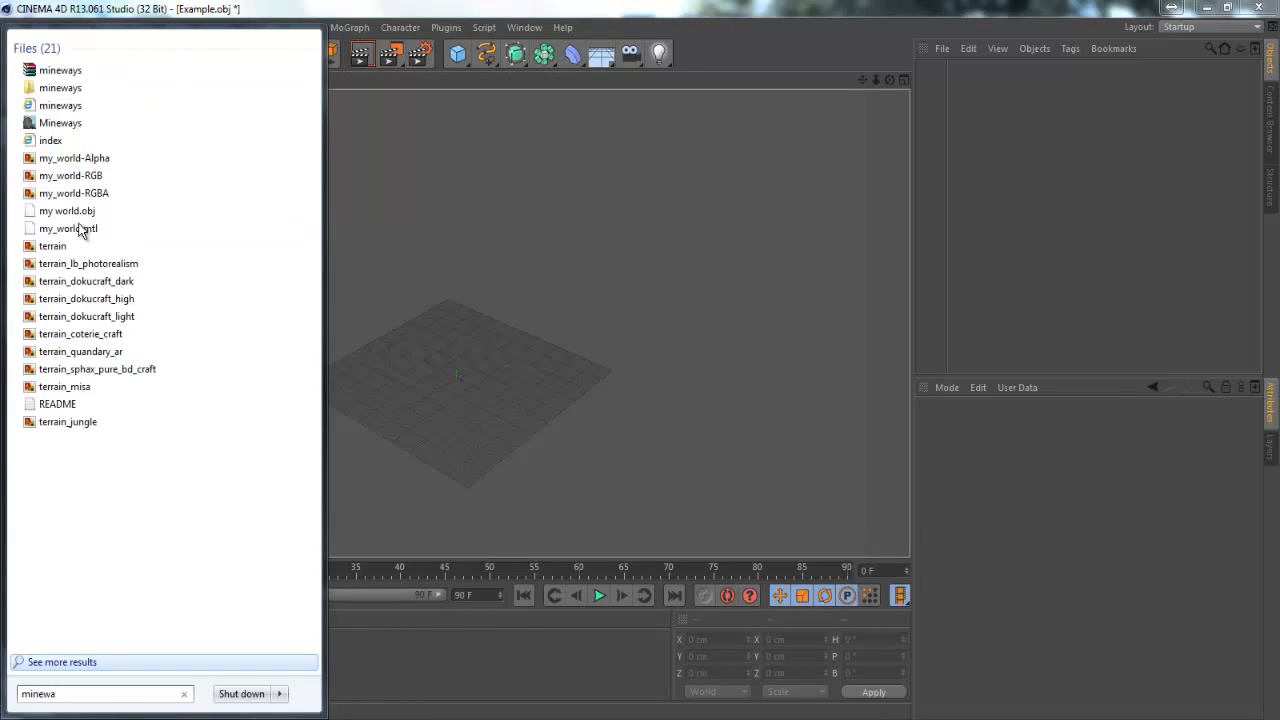
click(77, 125)
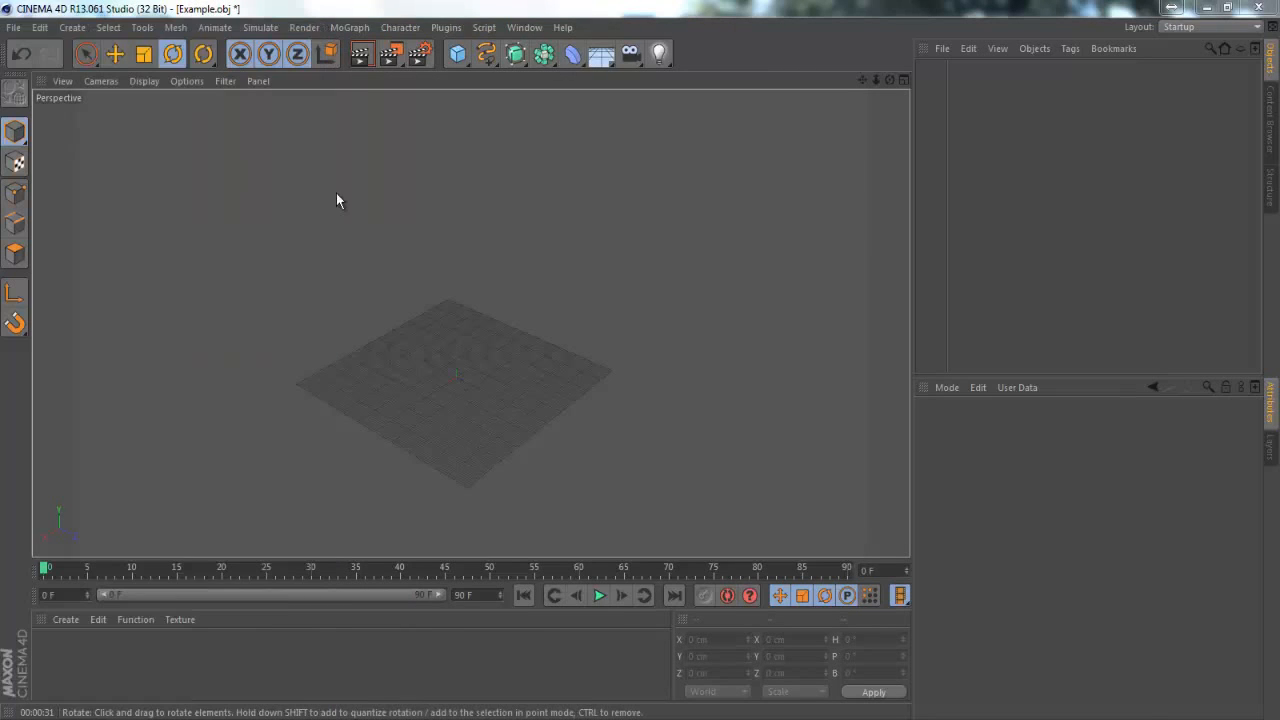
click(786, 456)
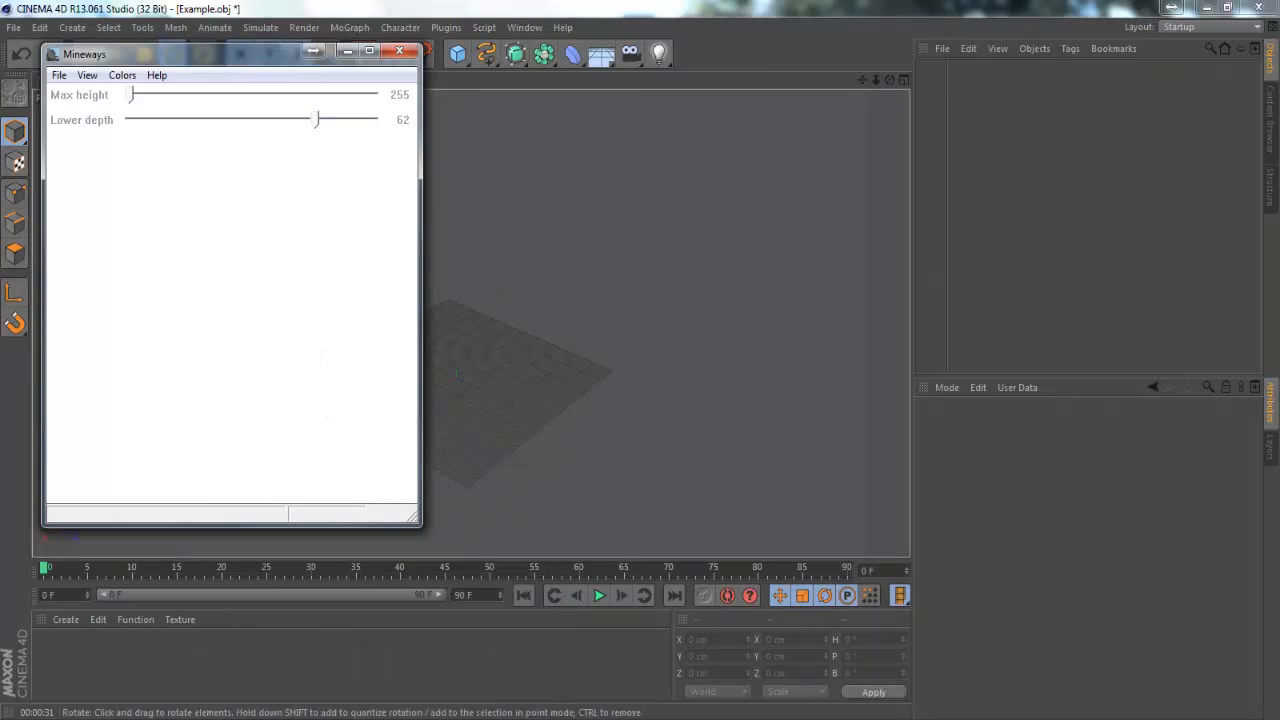
Open the Minecraft world SUPERFLAT DESSERT in Mineways
click(58, 77)
mouse_move(89, 97)
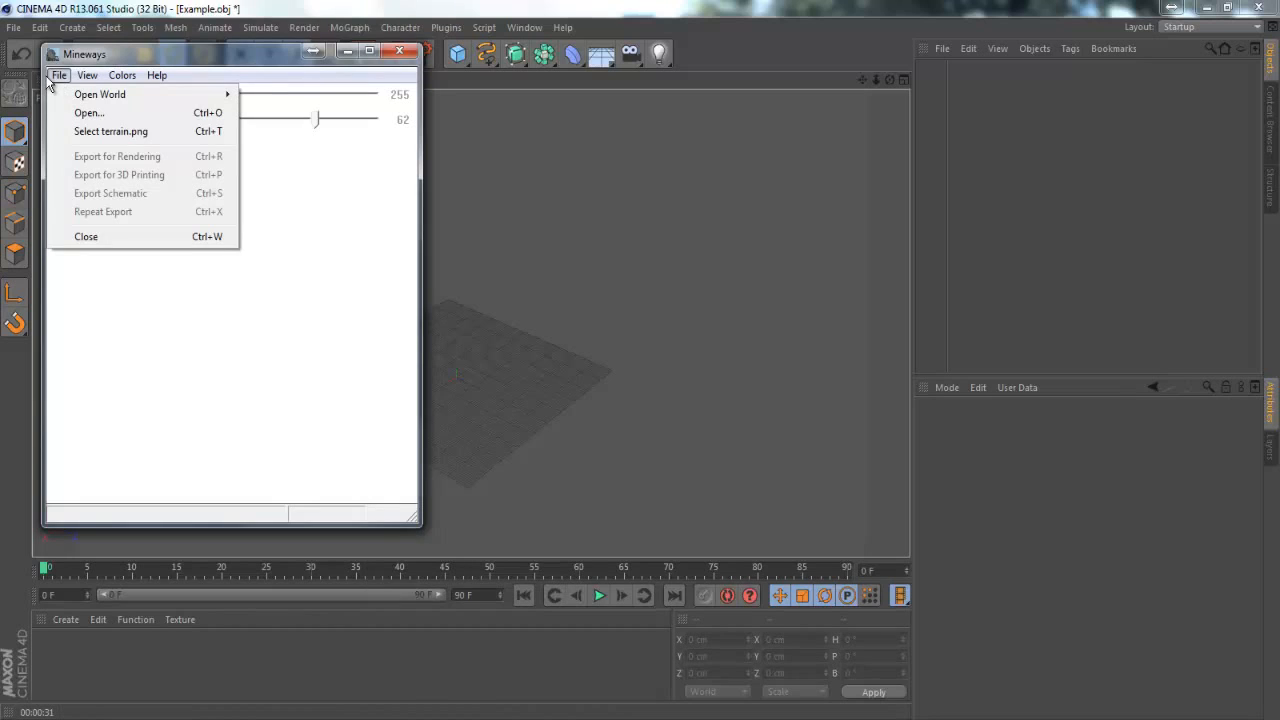
click(357, 303)
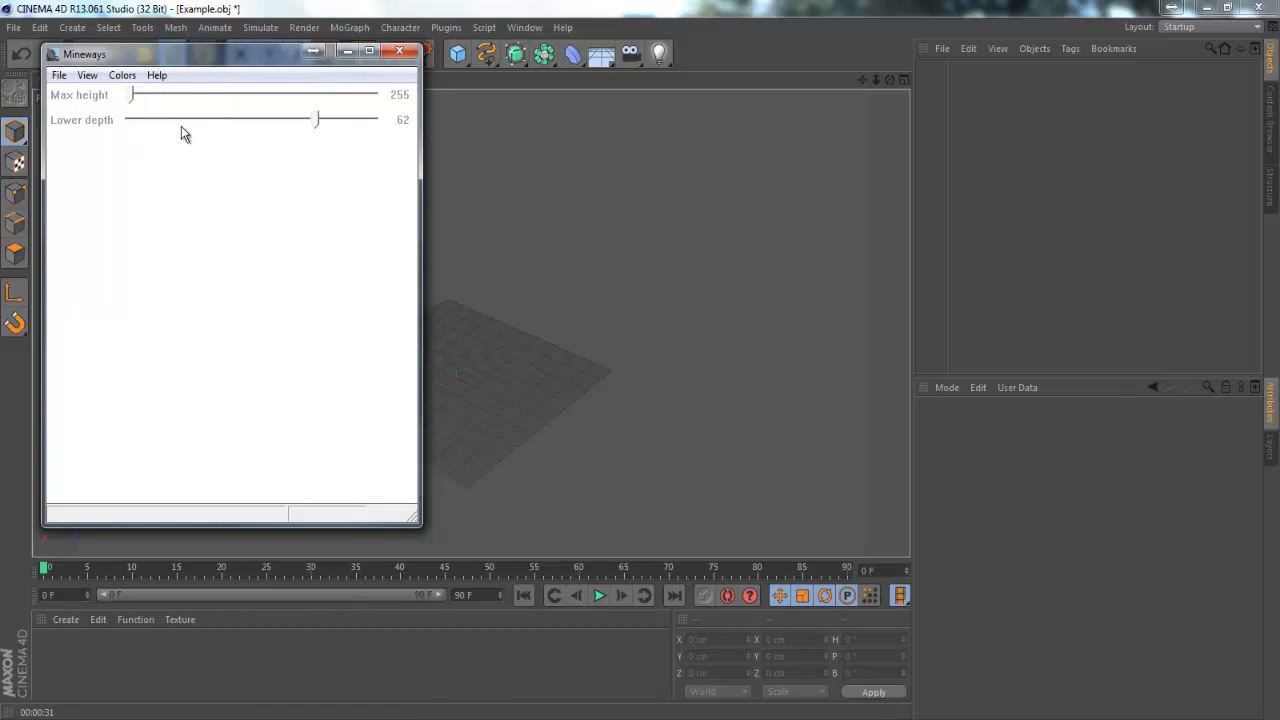
click(59, 75)
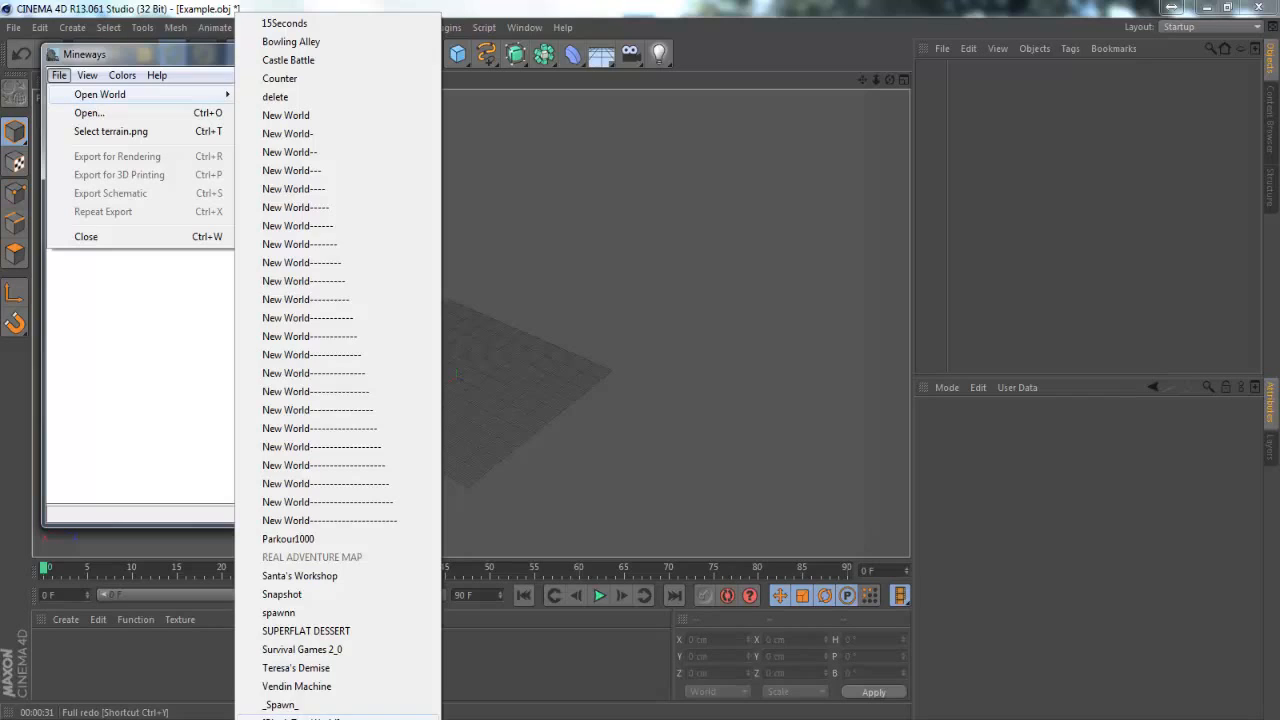
click(337, 634)
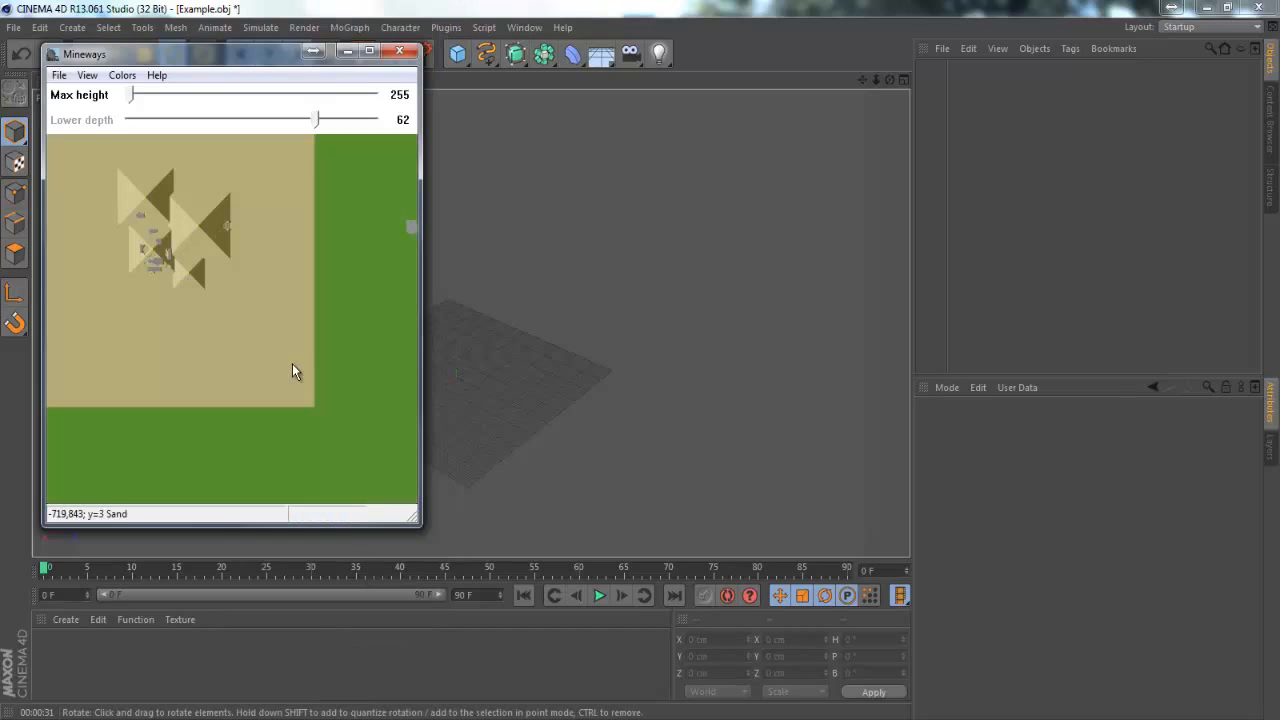
Select a rectangular map area enclosing all the pyramids and set its lower depth to 0
drag(287, 218, 352, 268)
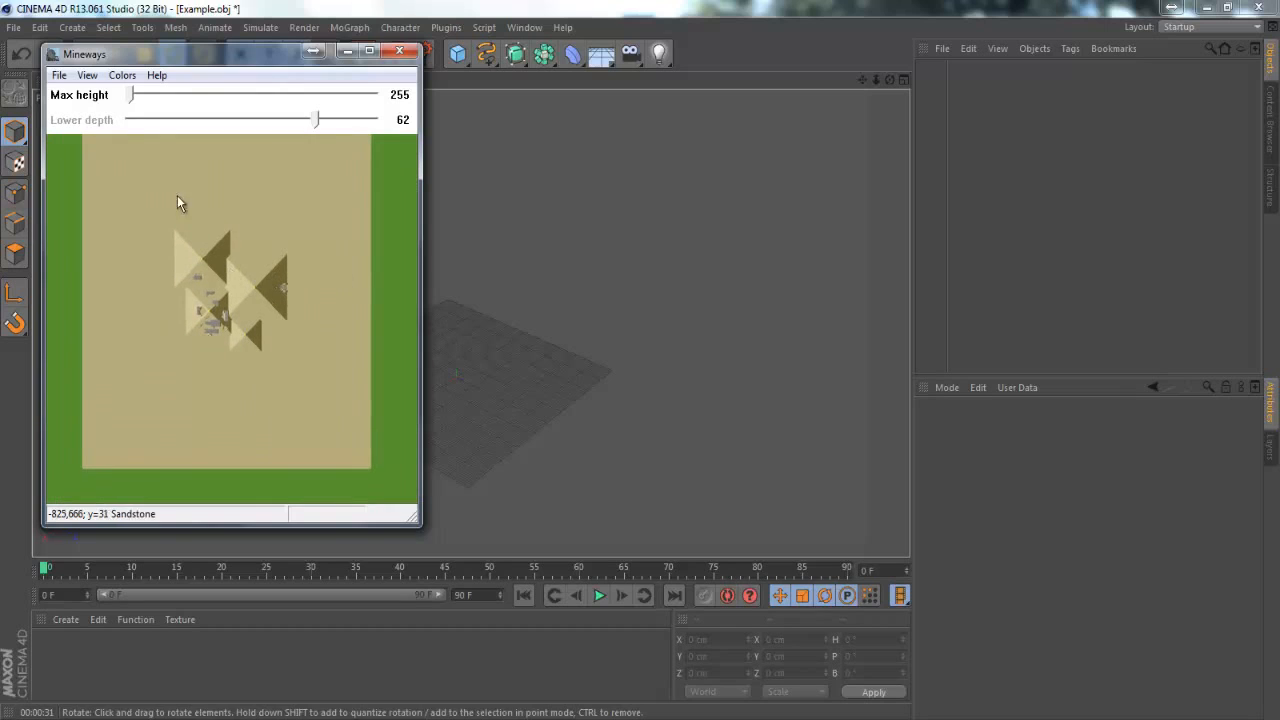
click(85, 75)
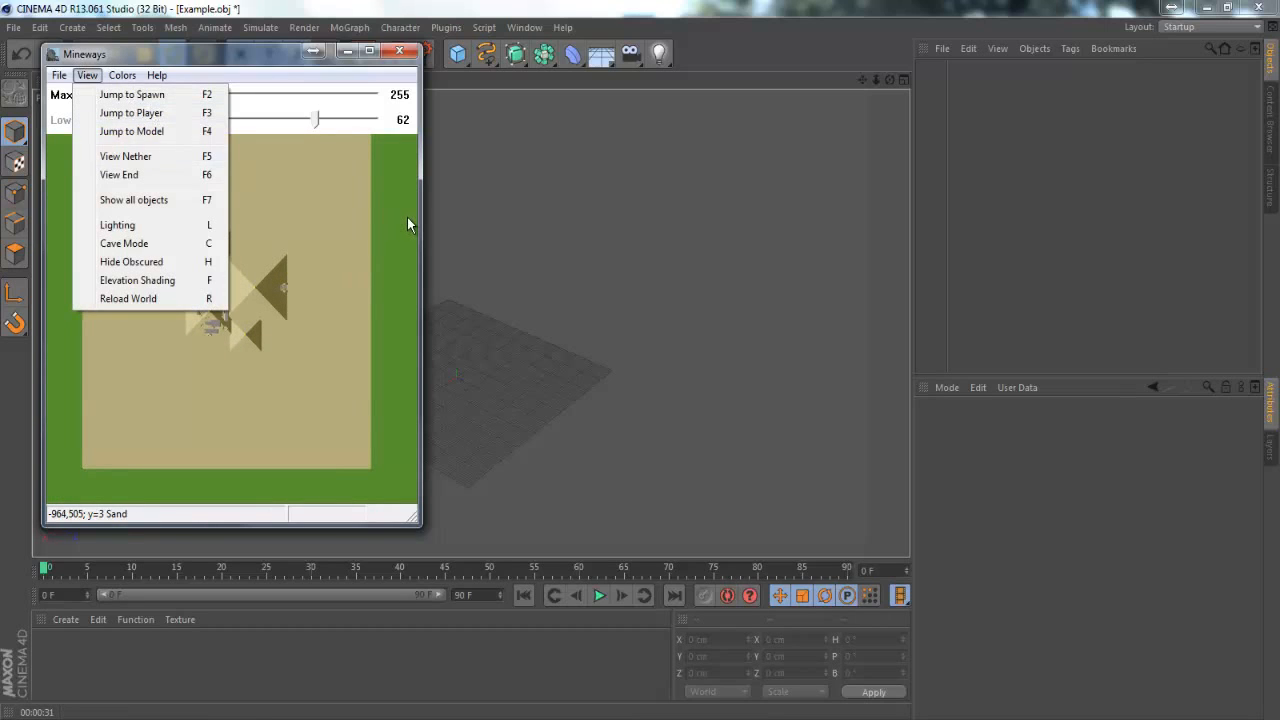
click(354, 262)
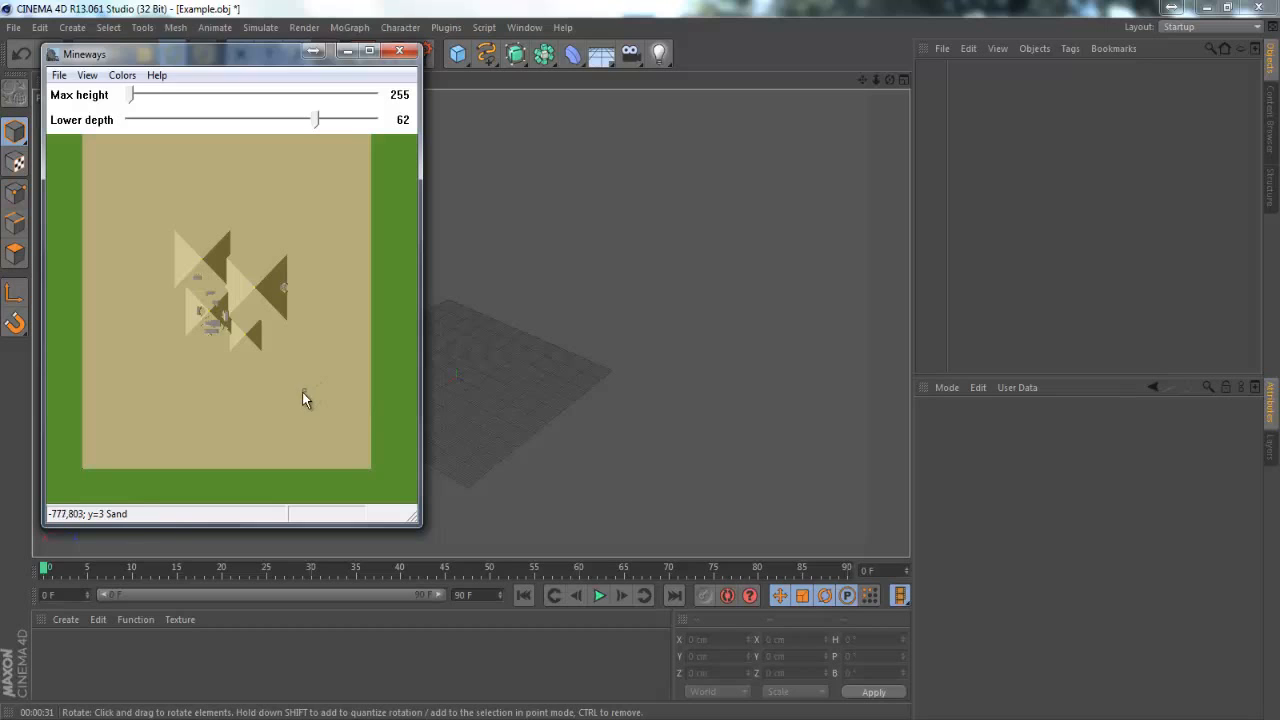
right_drag(305, 389, 148, 204)
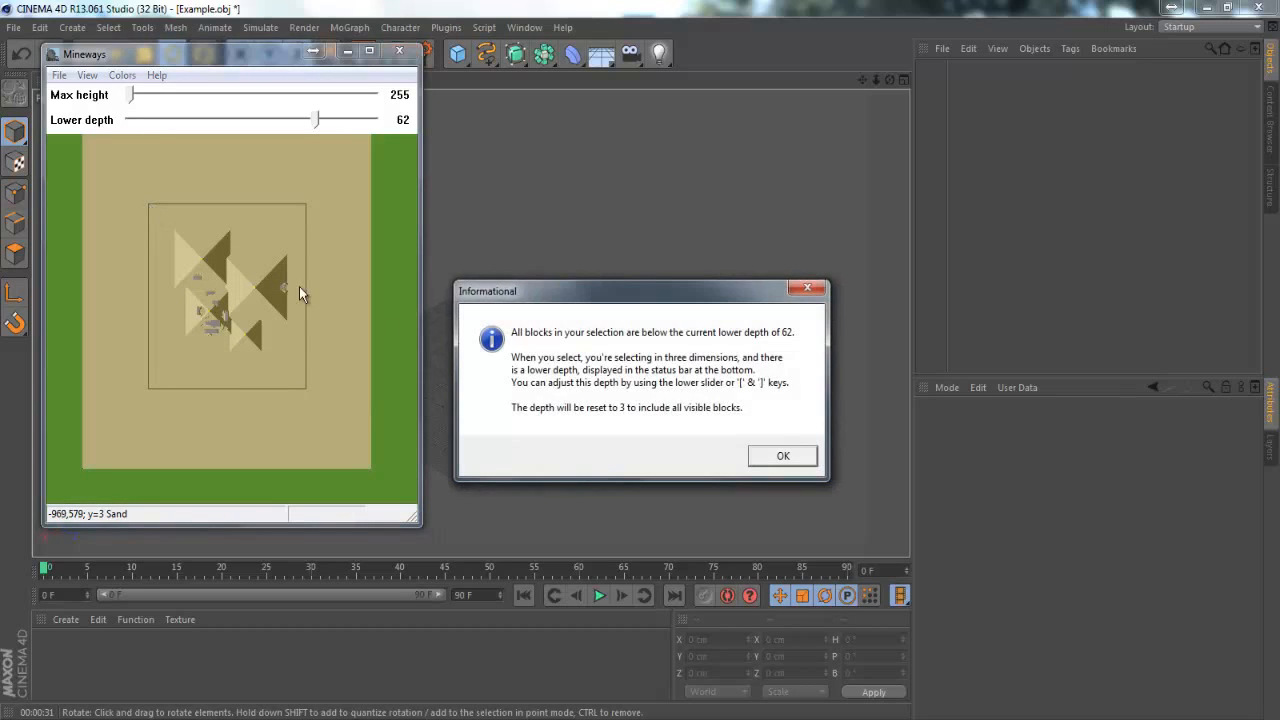
click(786, 463)
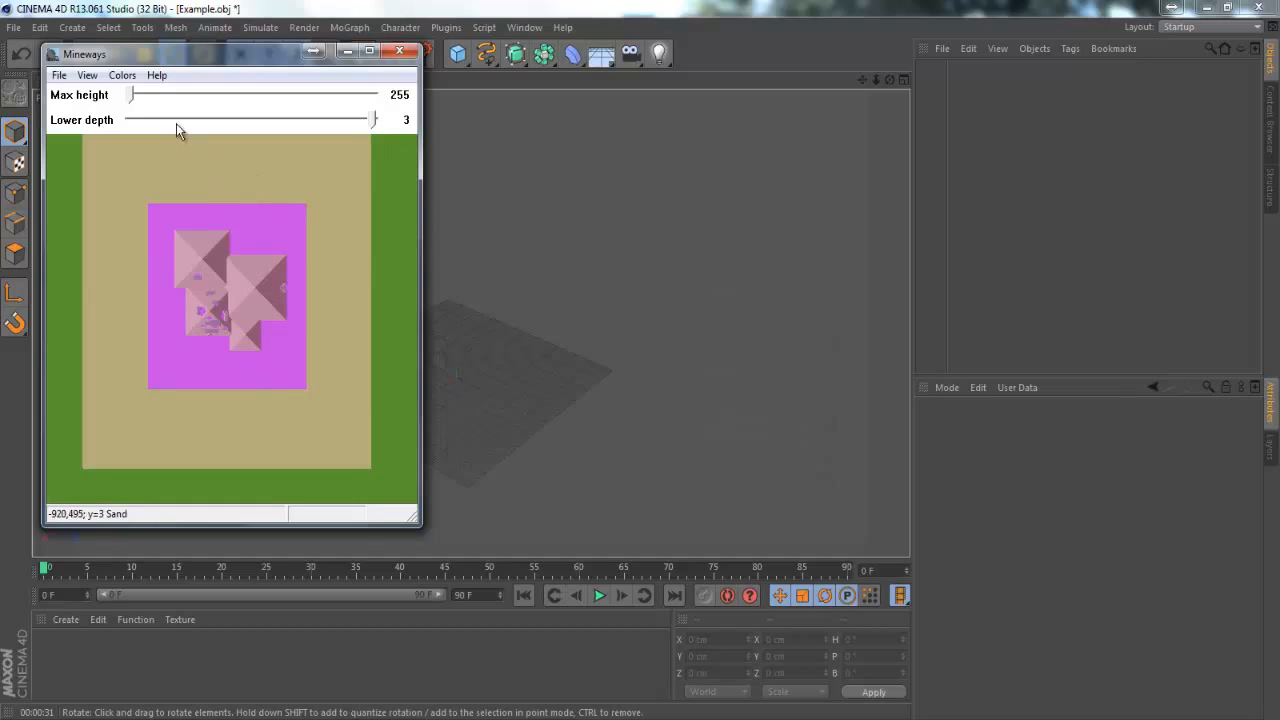
drag(131, 100, 84, 100)
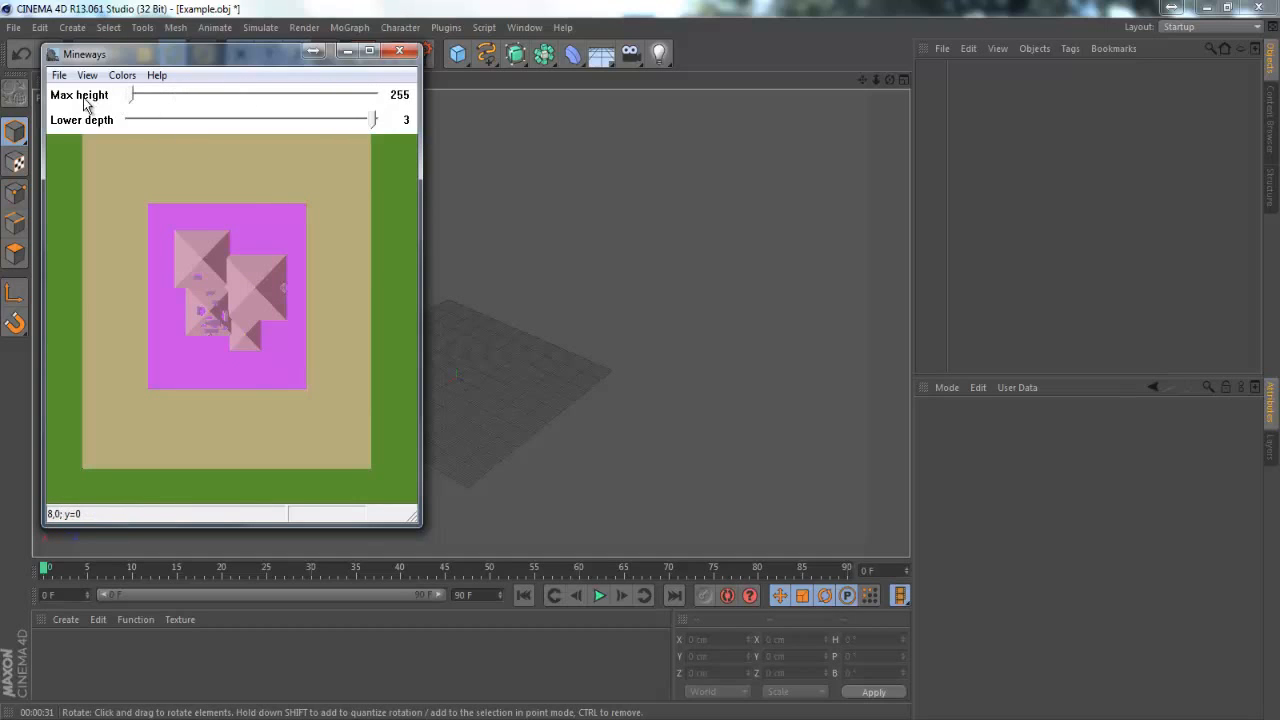
mouse_move(372, 121)
mouse_down()
mouse_move(208, 121)
mouse_move(377, 121)
mouse_up()
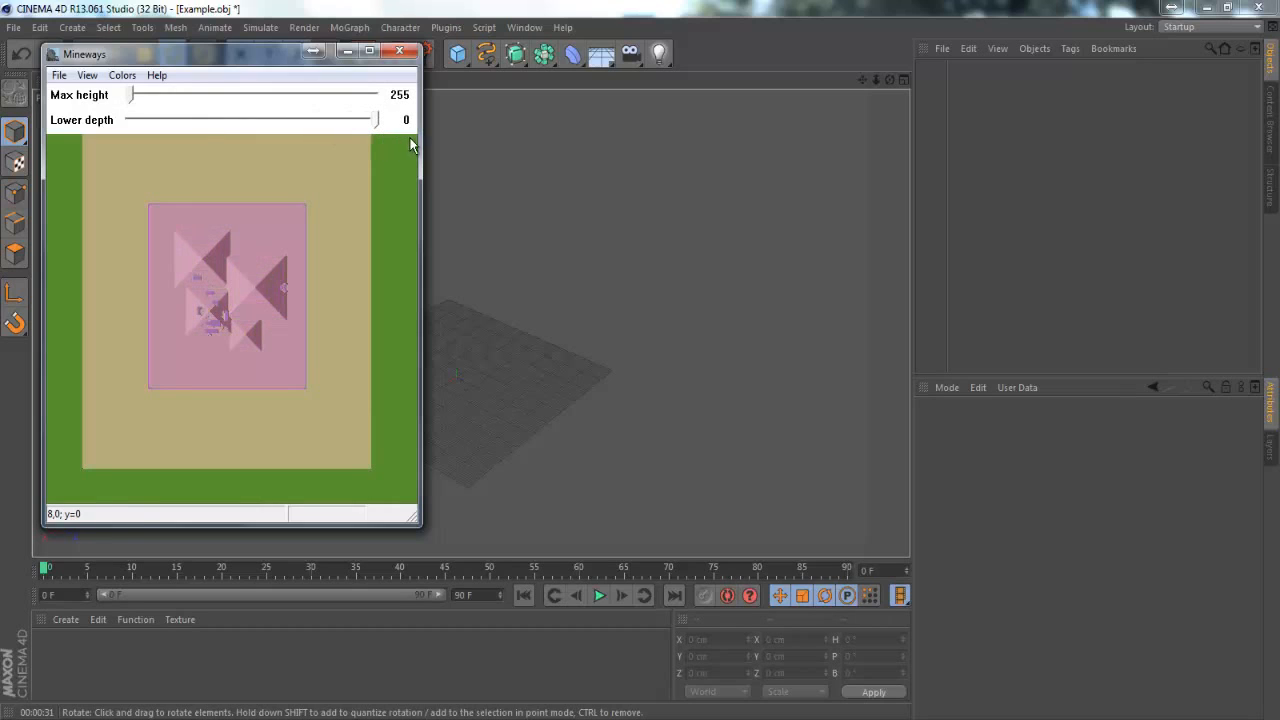
Start exporting the selection for rendering and delete the existing Example.obj from the Desktop
click(59, 75)
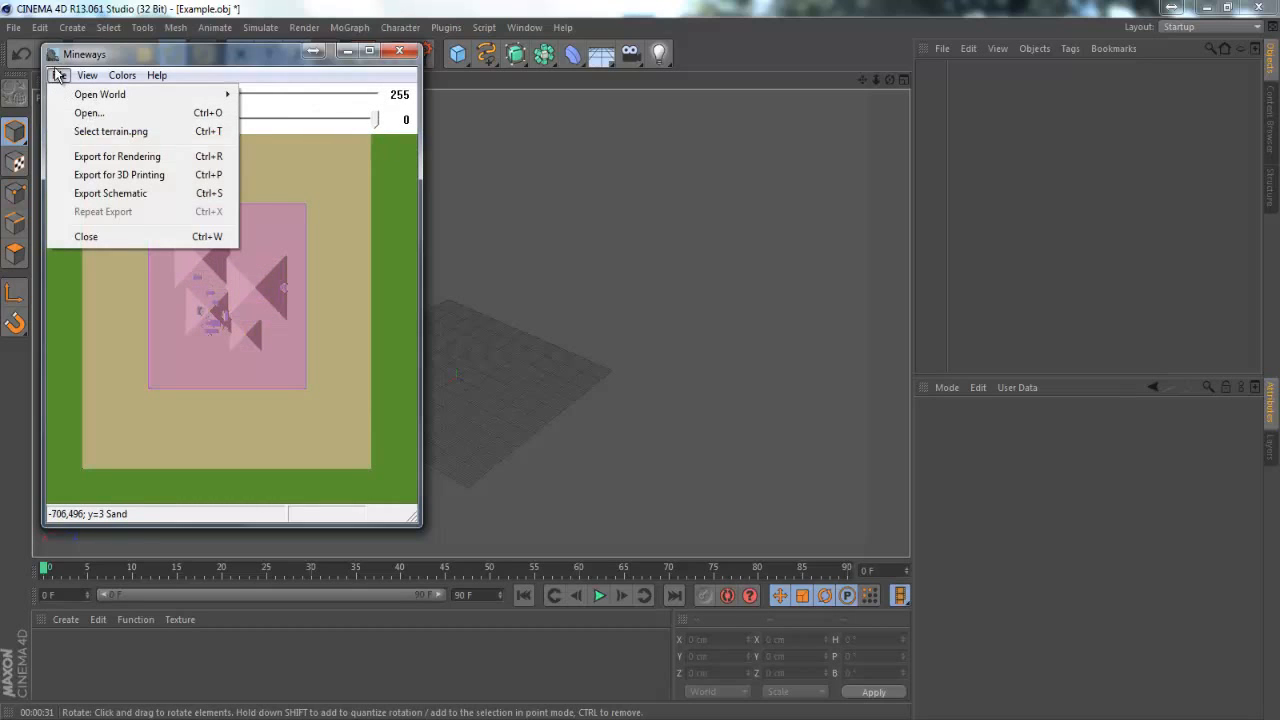
click(89, 157)
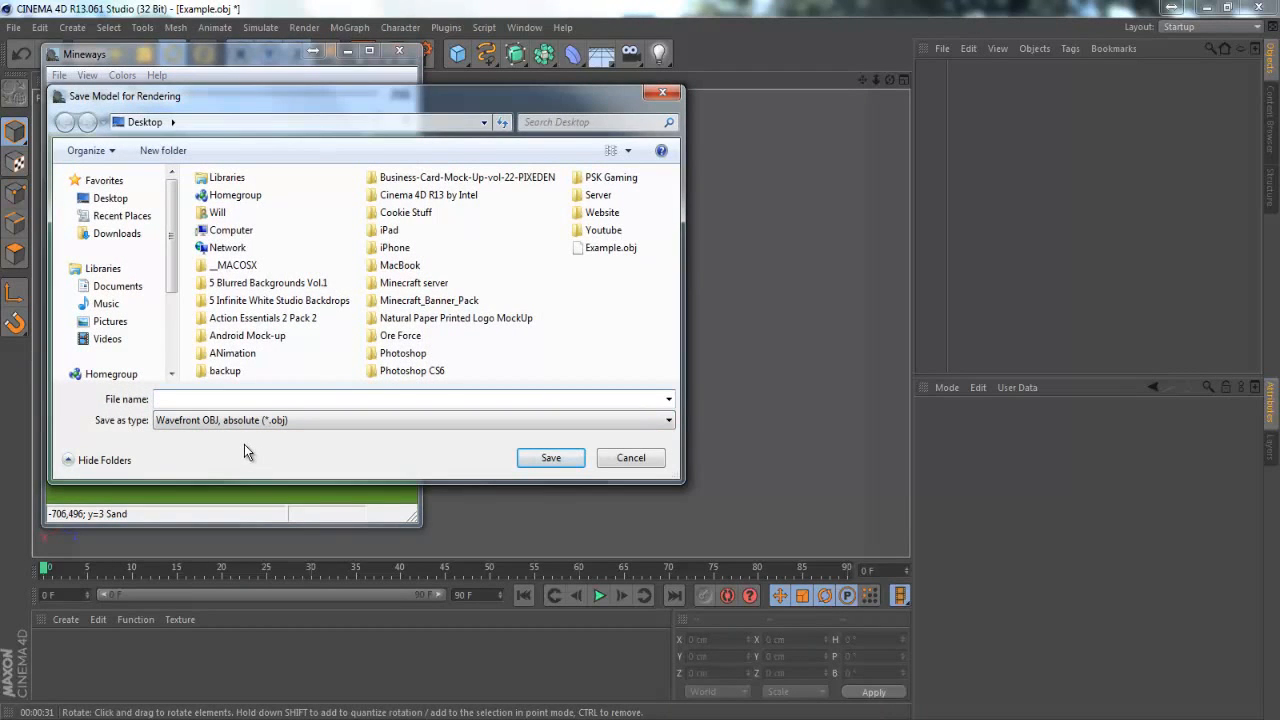
click(258, 423)
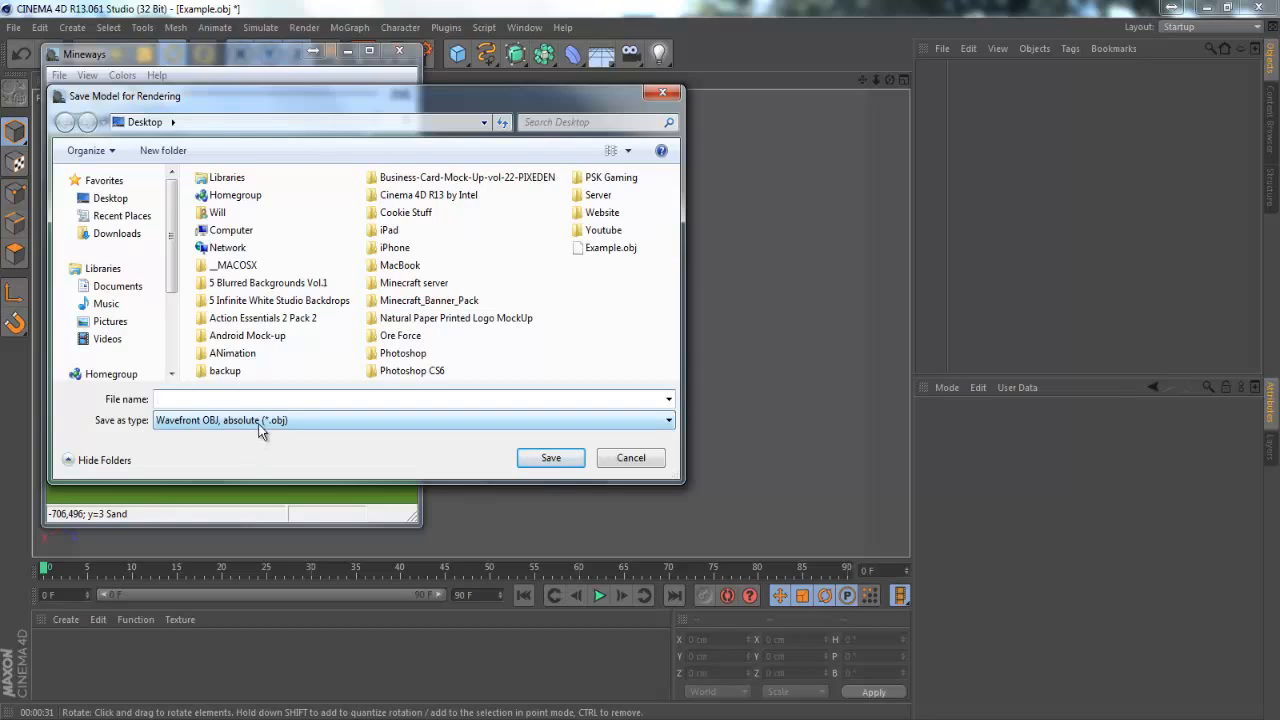
click(592, 249)
key(Delete)
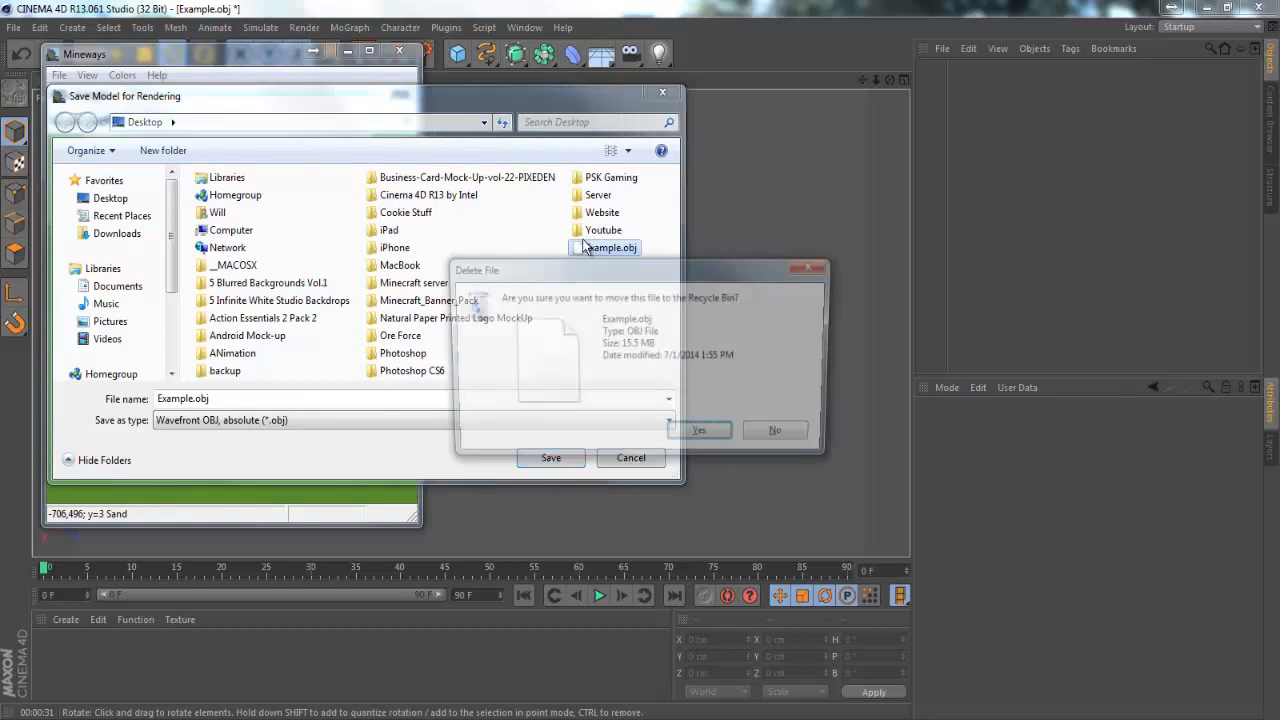
click(712, 437)
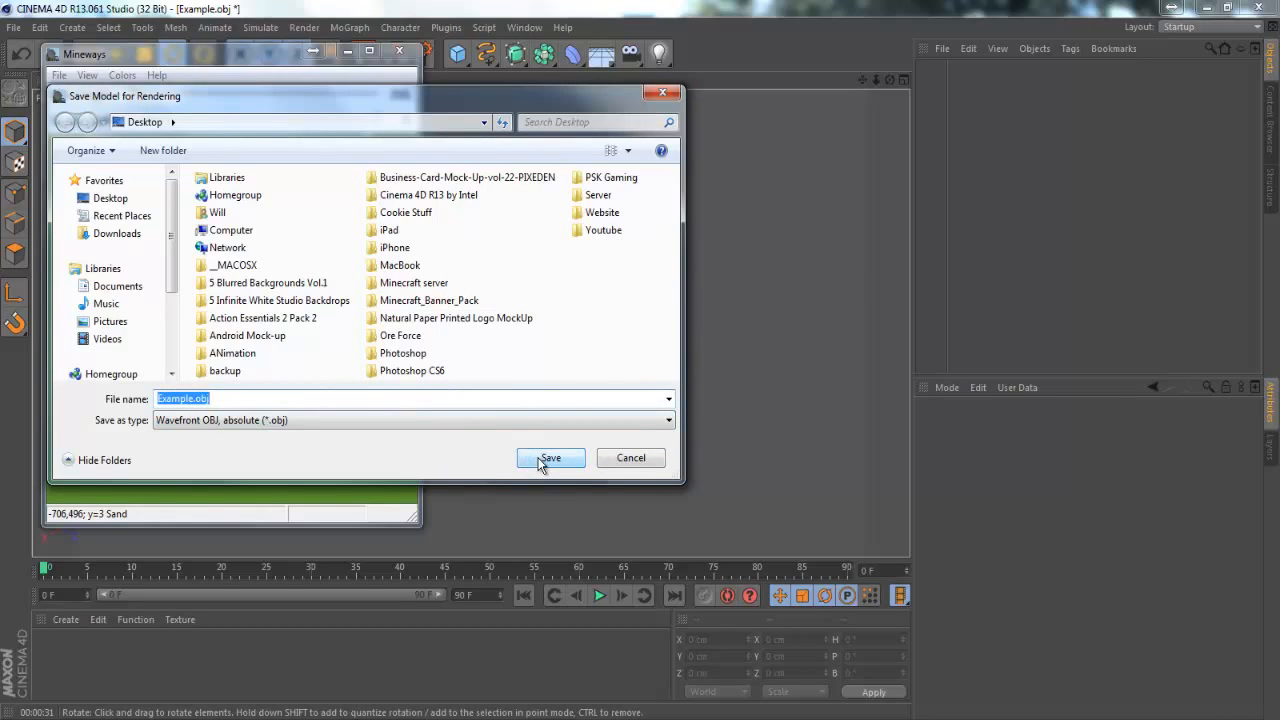
Export the model to the Desktop as Example.obj in absolute Wavefront OBJ format with the preset options, and close Mineways
click(549, 458)
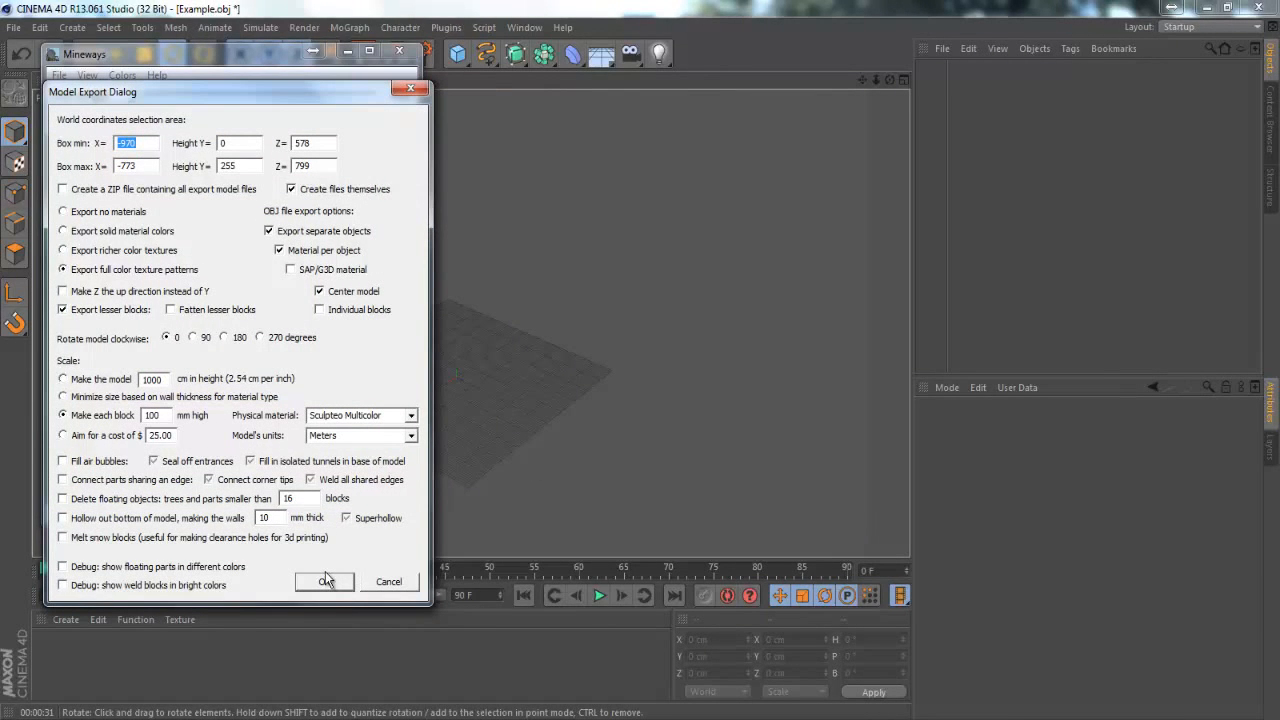
click(325, 581)
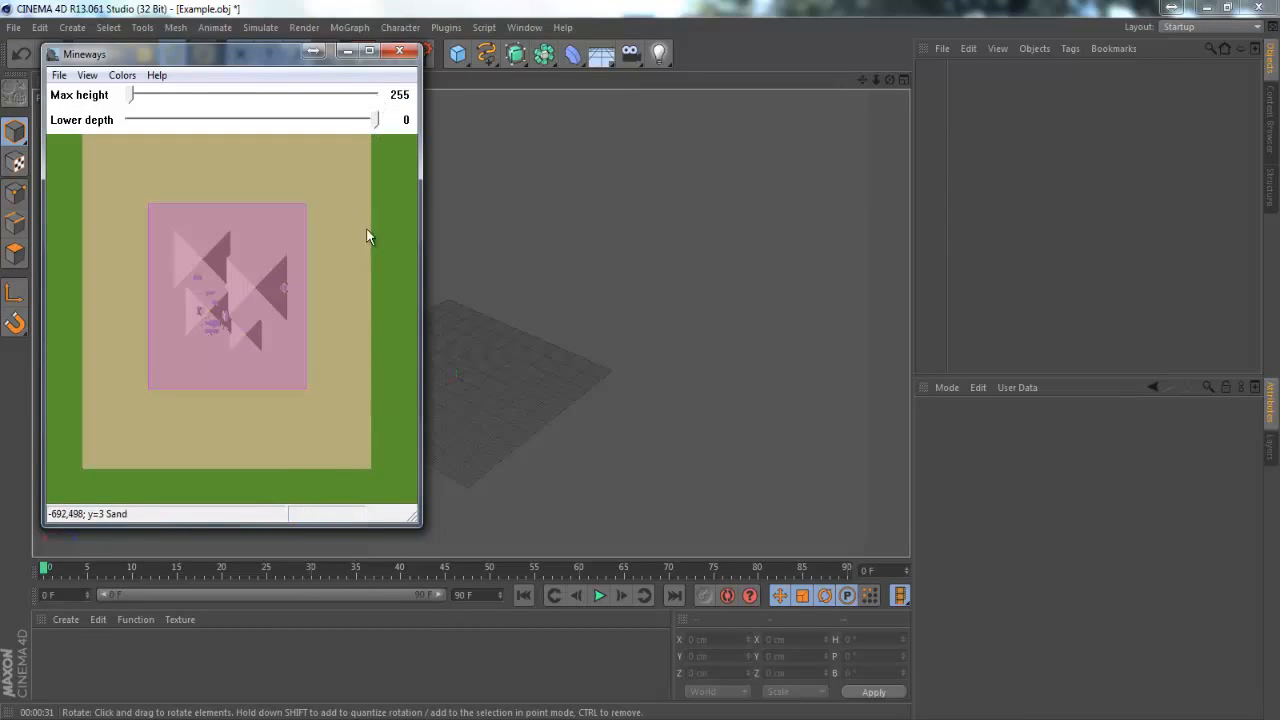
click(403, 58)
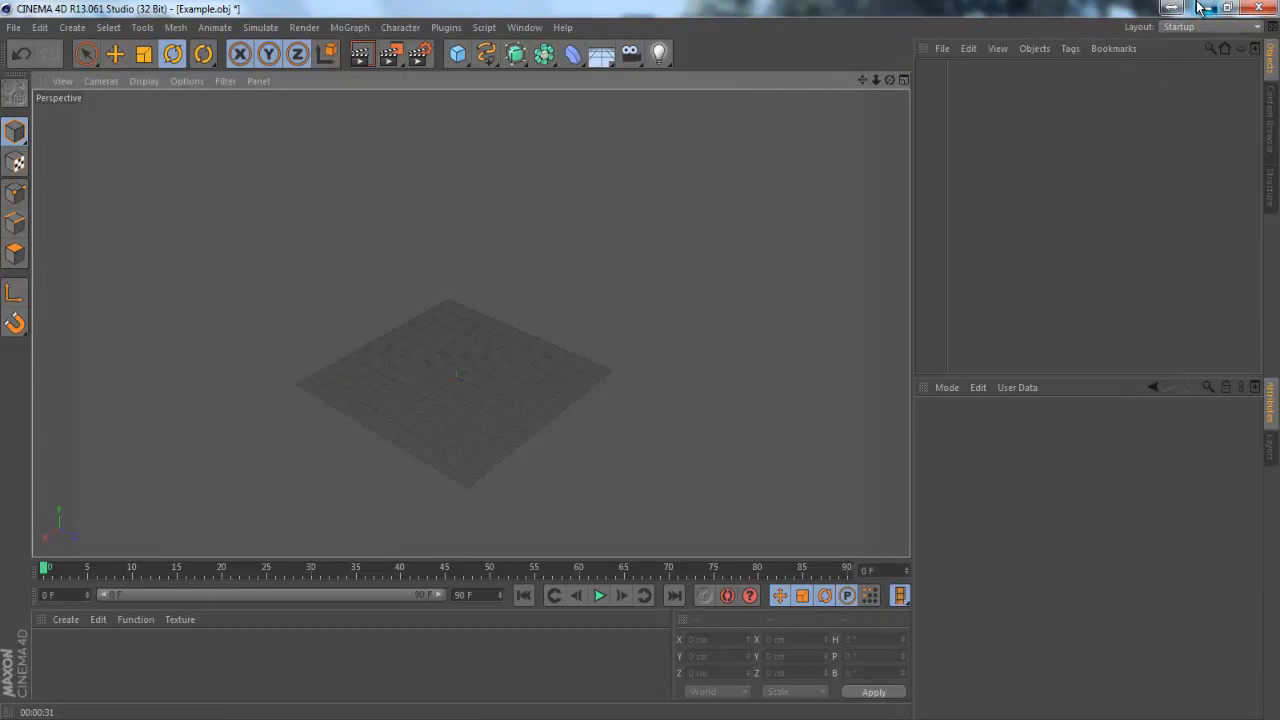
Move Example.obj beside the other exported Example files on the desktop and arrange the Cinema 4D window so they stay accessible
click(1228, 8)
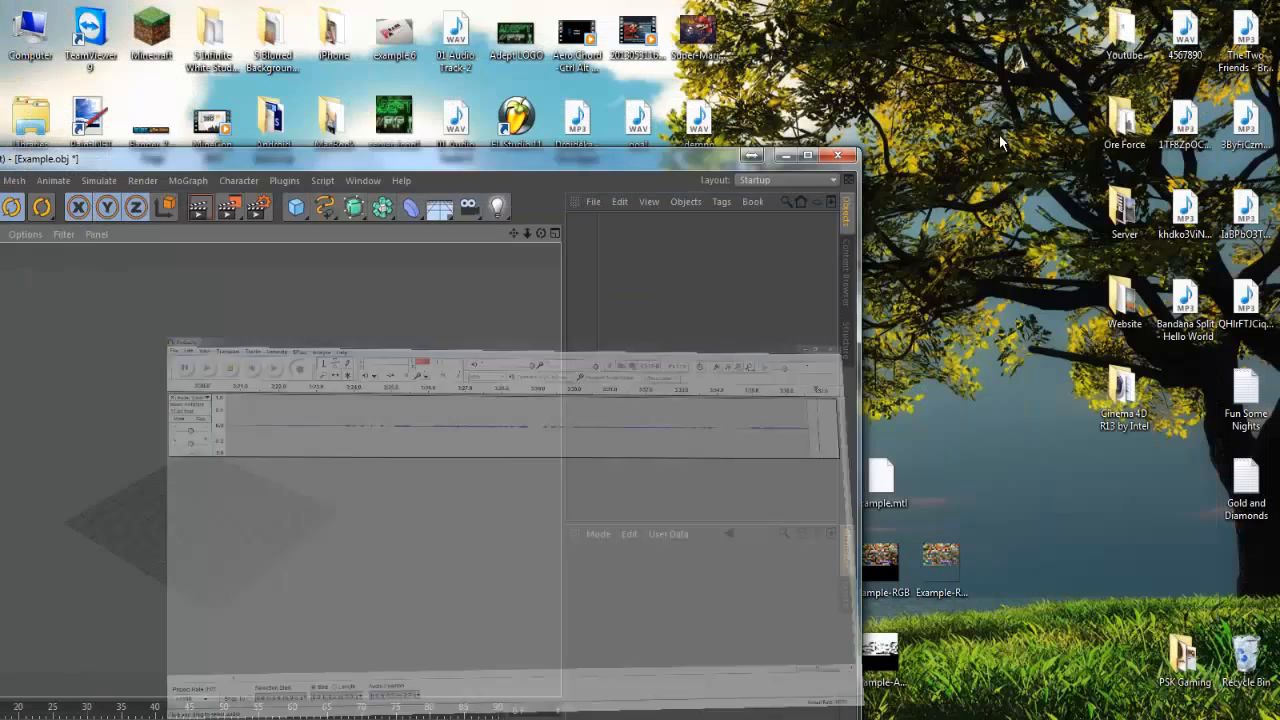
drag(715, 155, 266, 390)
drag(505, 583, 903, 413)
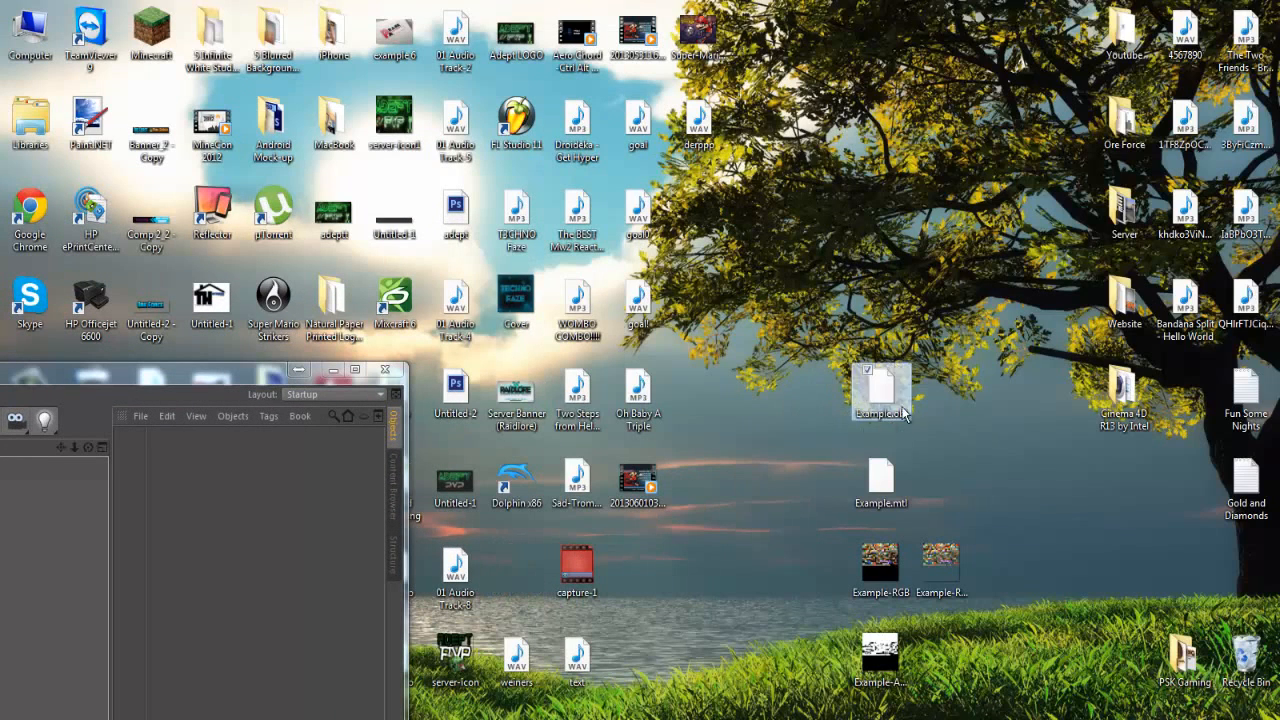
drag(220, 370, 640, 18)
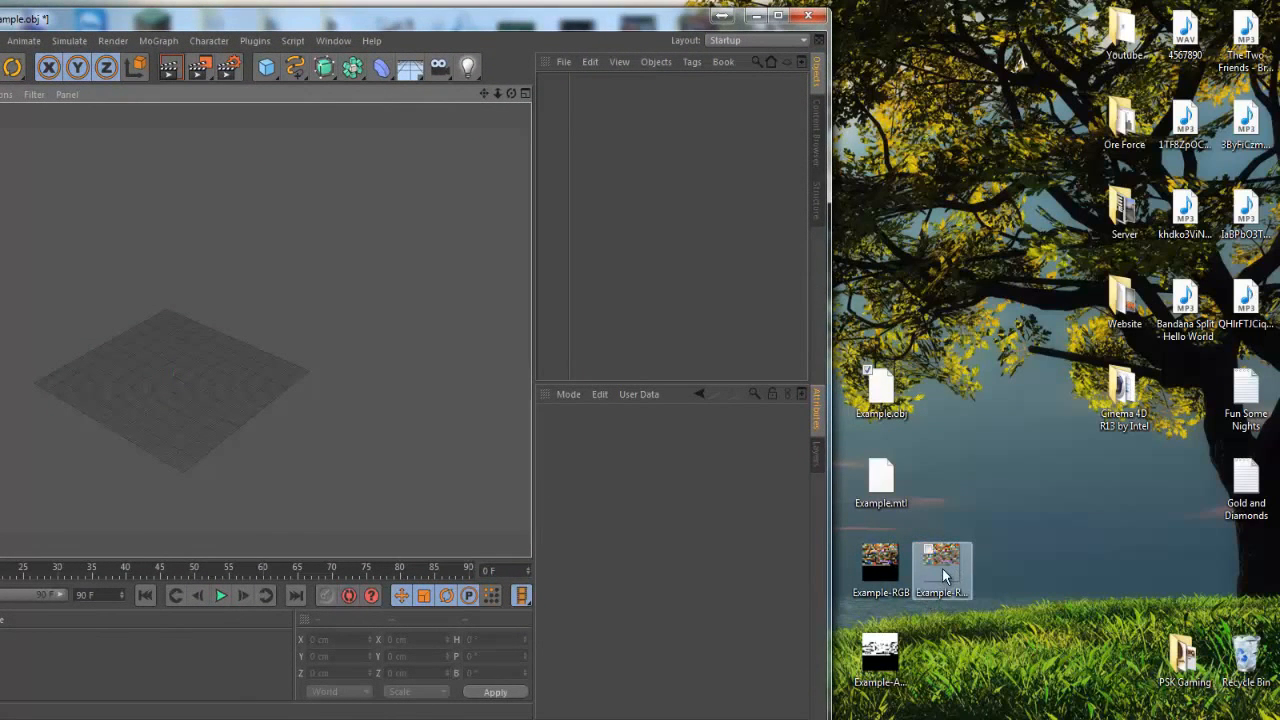
click(878, 664)
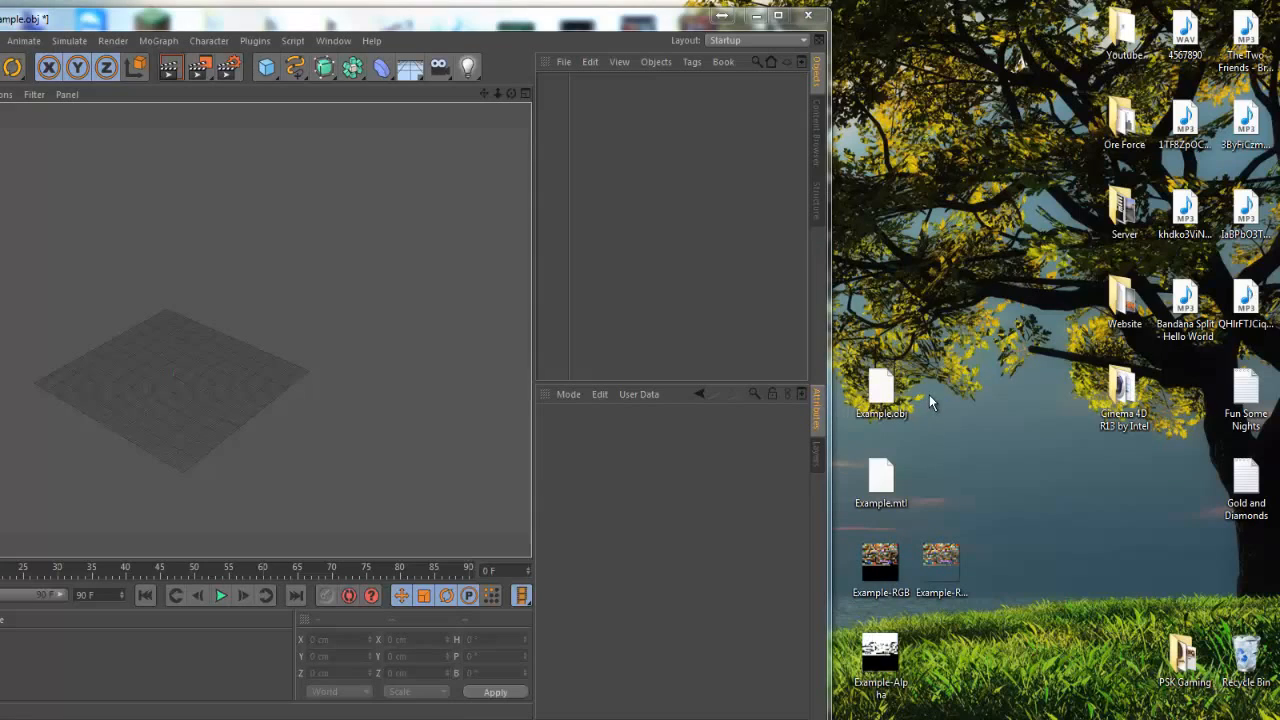
Import Example.obj into Cinema 4D under the same project name at a scale of 1000 centimeters, and maximize the window
click(880, 385)
drag(870, 366, 347, 336)
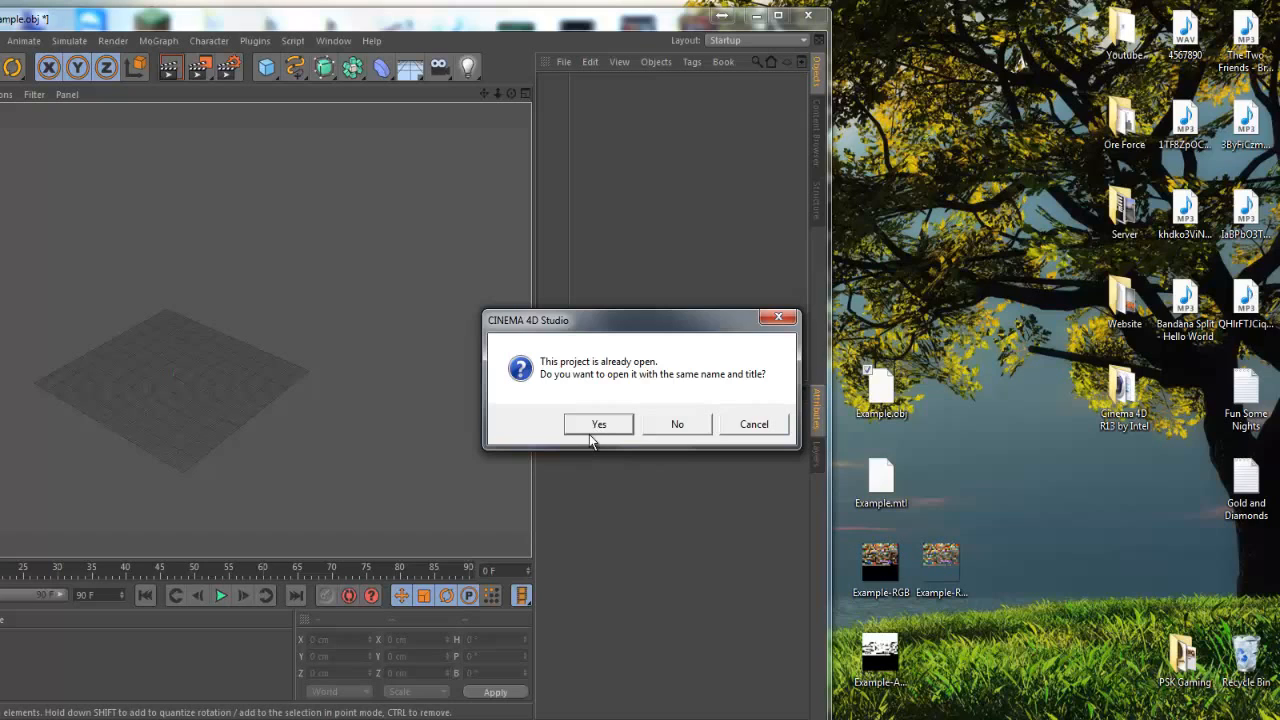
click(596, 427)
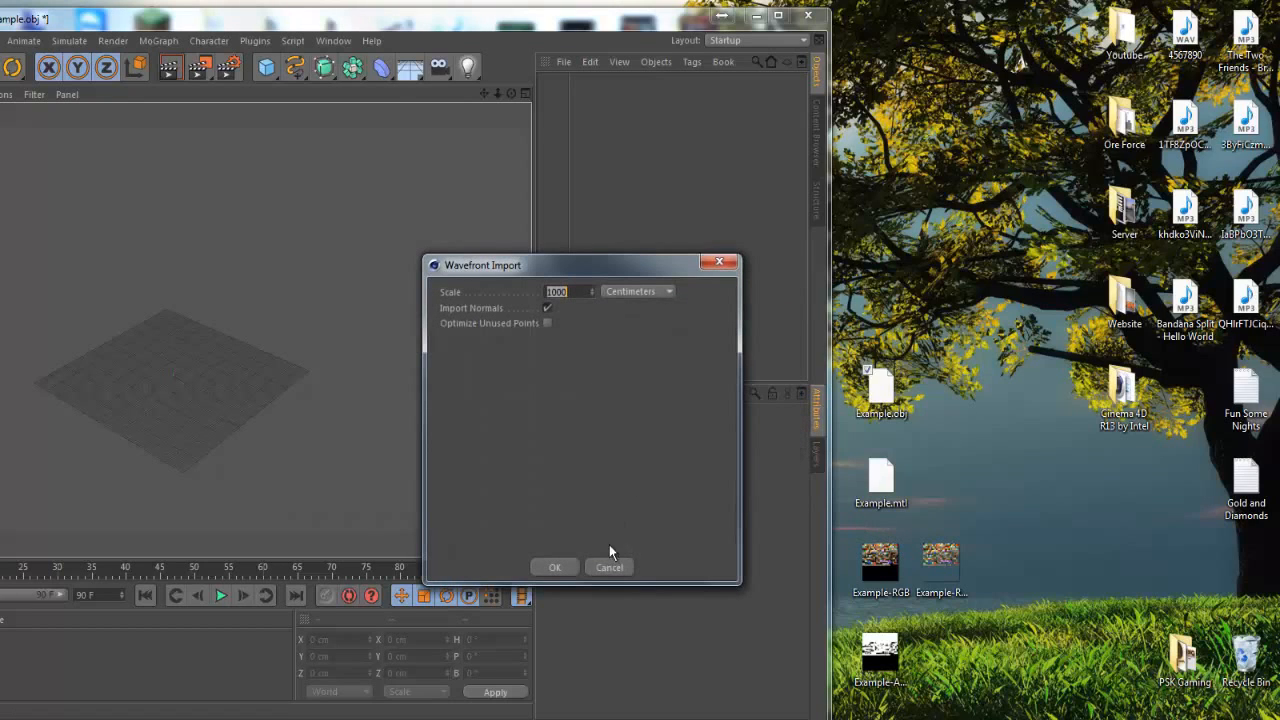
click(570, 566)
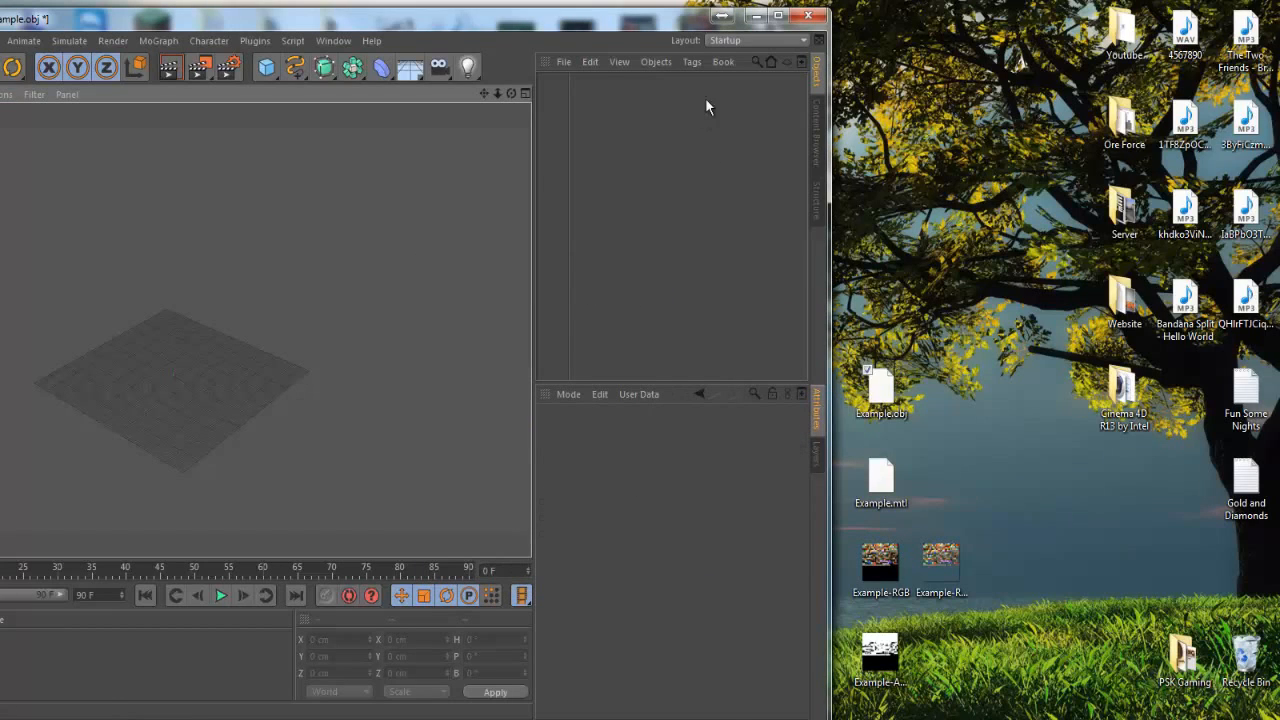
click(777, 17)
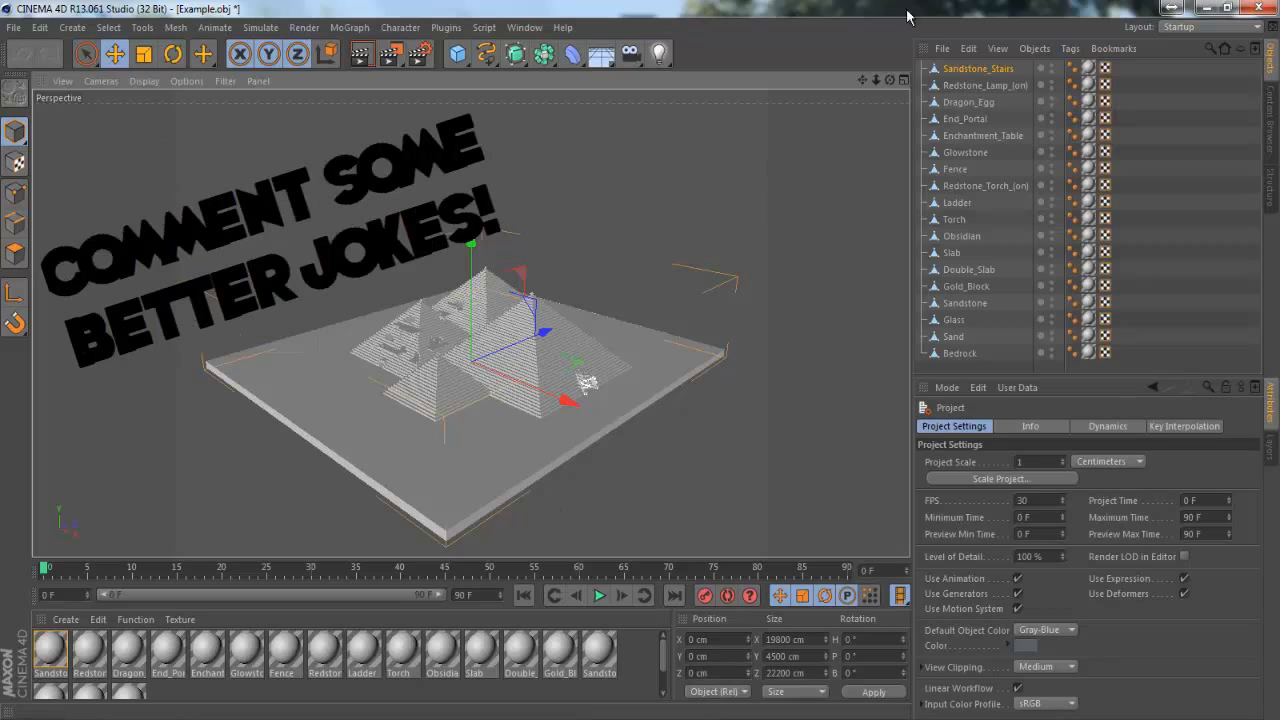
Select all the imported materials from Sandstone_Stairs to the last one and disable their Specular channel
drag(877, 81, 643, 360)
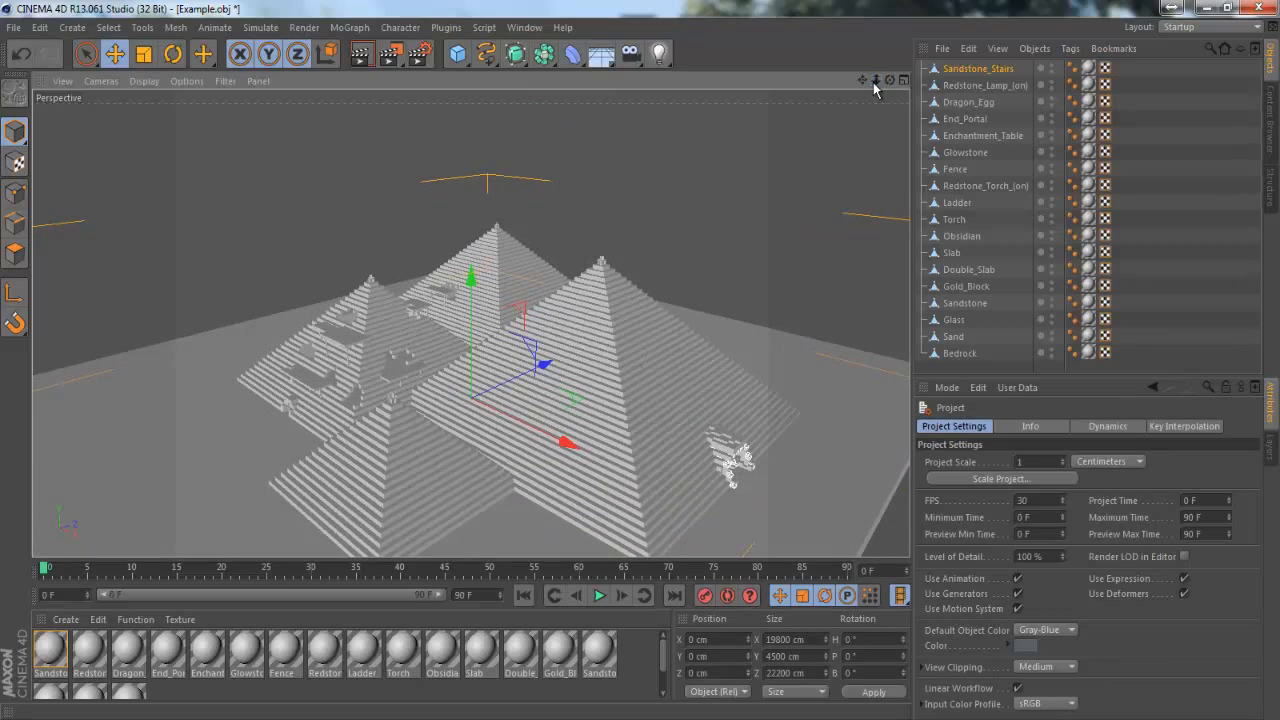
drag(867, 80, 641, 359)
click(191, 694)
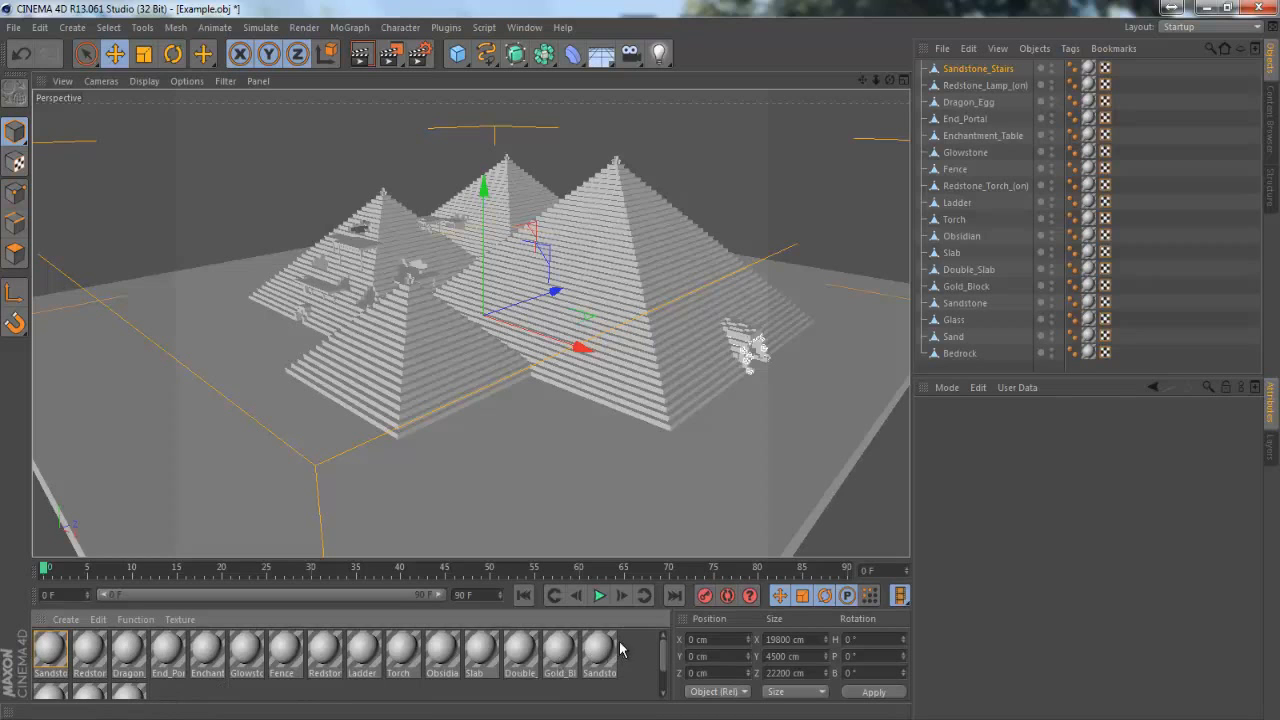
double_click(45, 655)
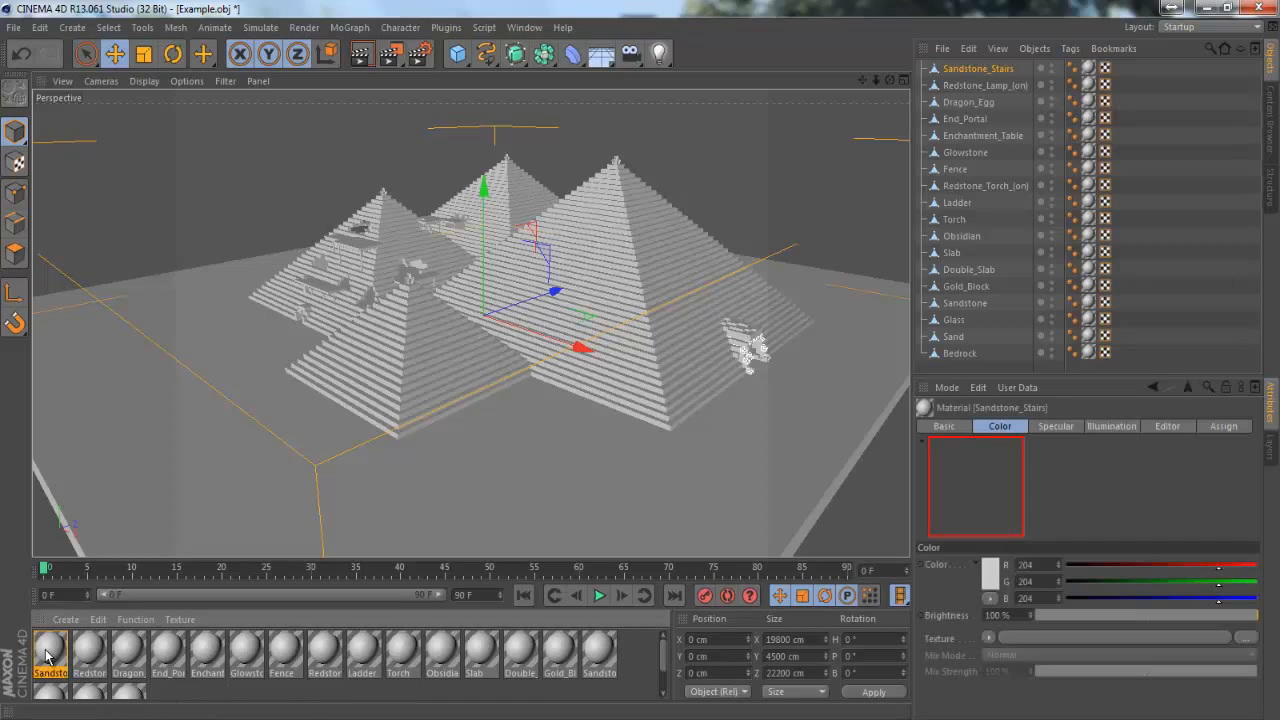
shift+click(132, 690)
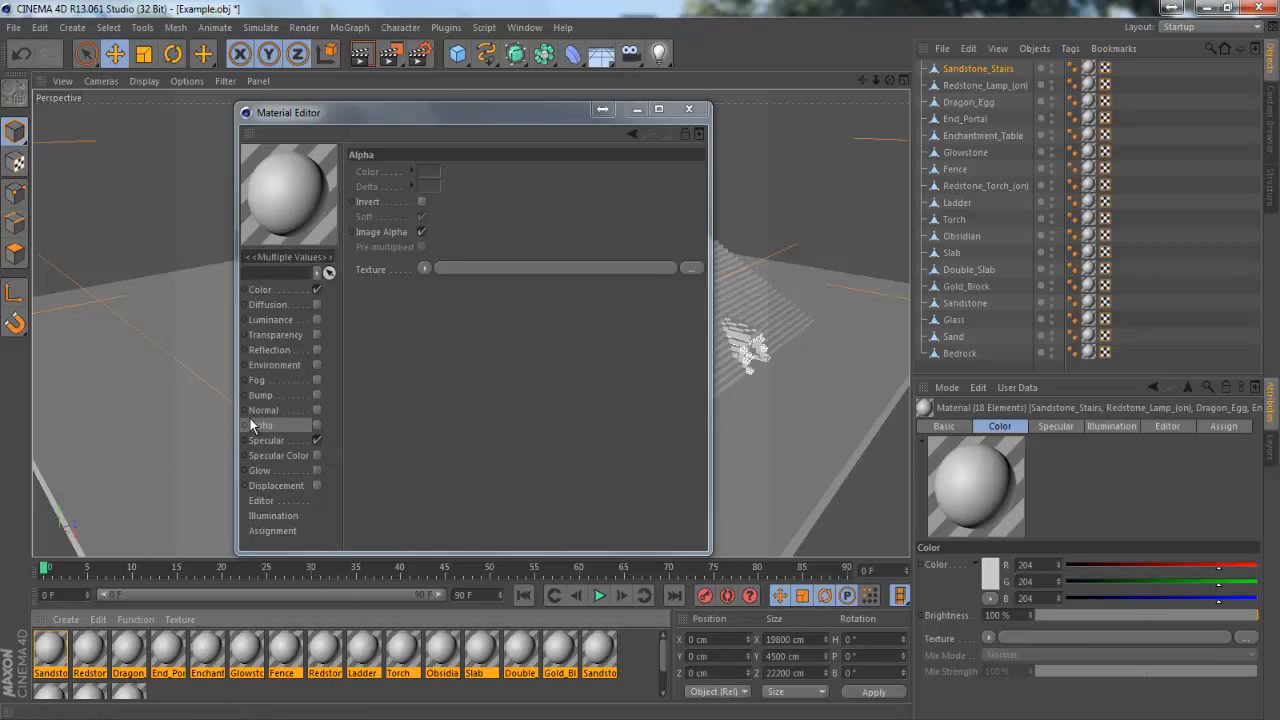
click(317, 441)
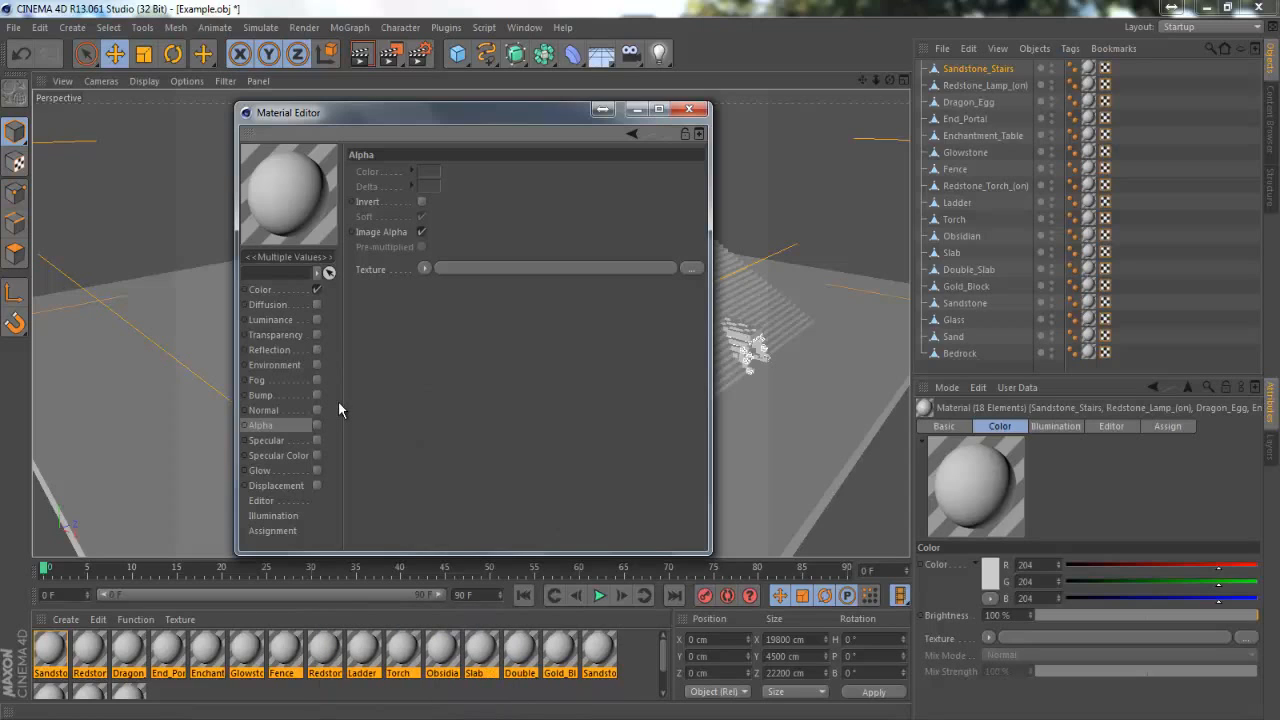
Load Example-RGB from the Desktop as the Color channel texture of all selected materials
click(262, 290)
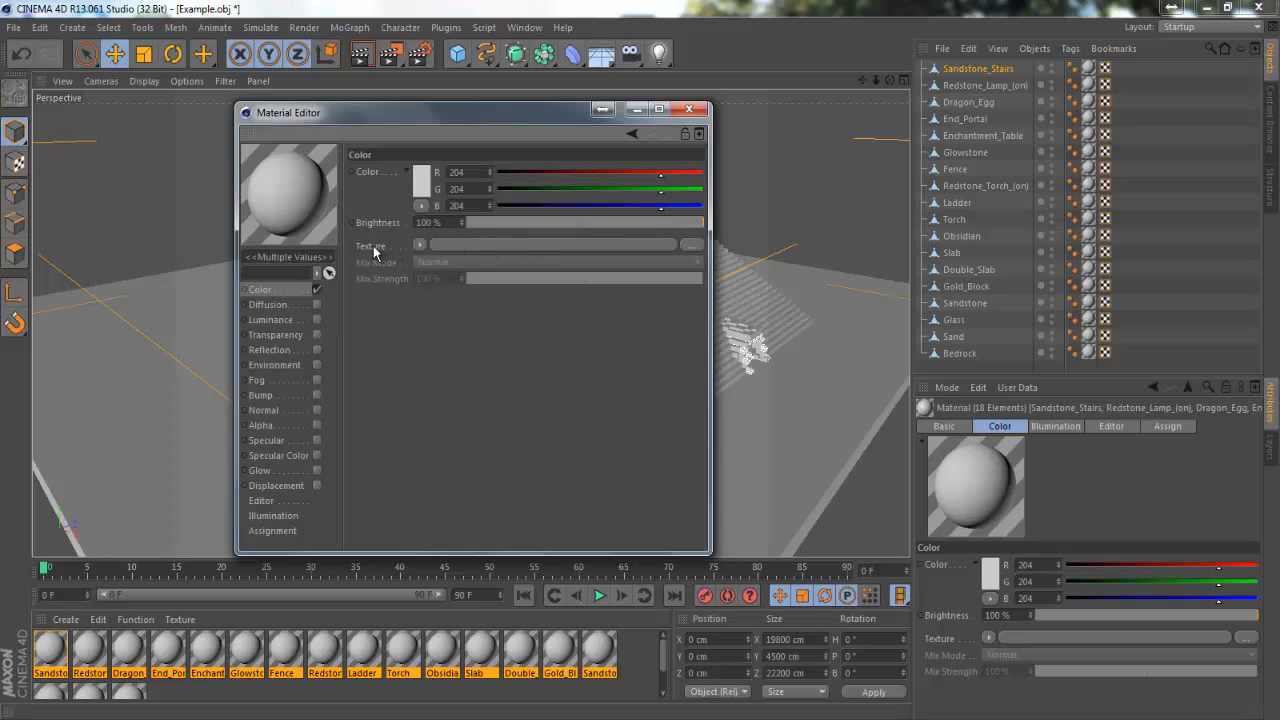
click(697, 246)
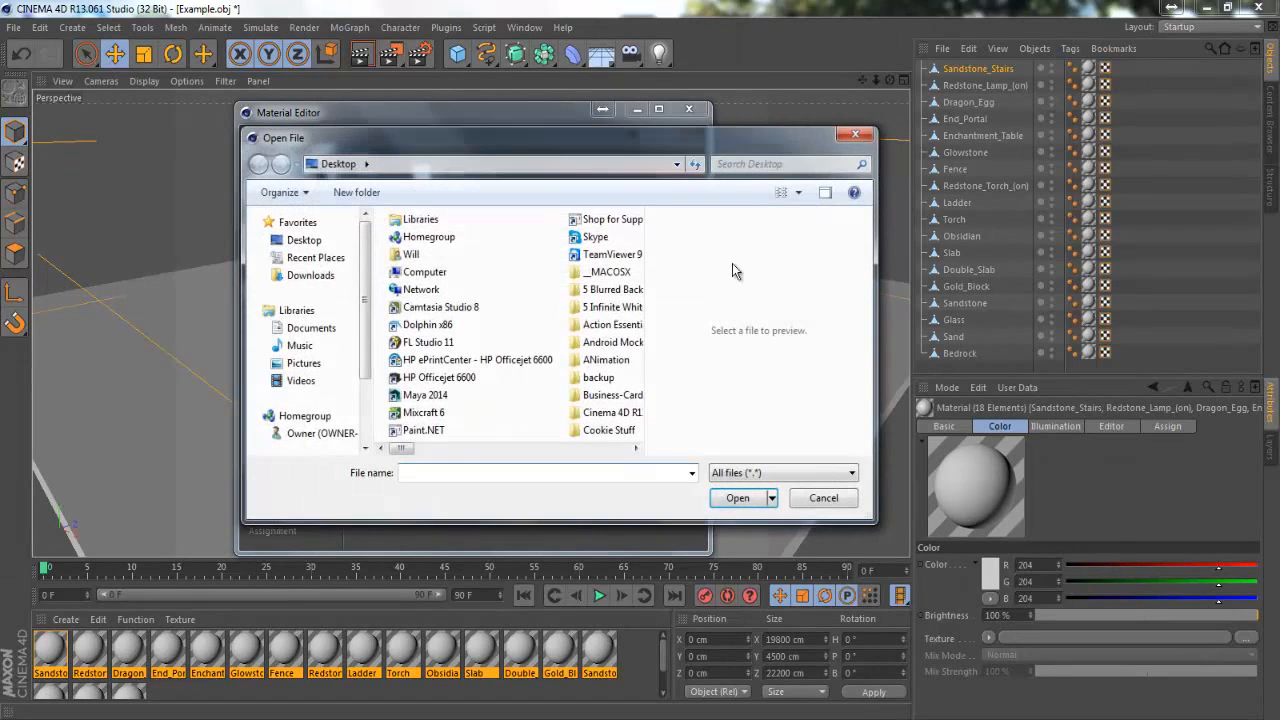
drag(411, 453, 537, 458)
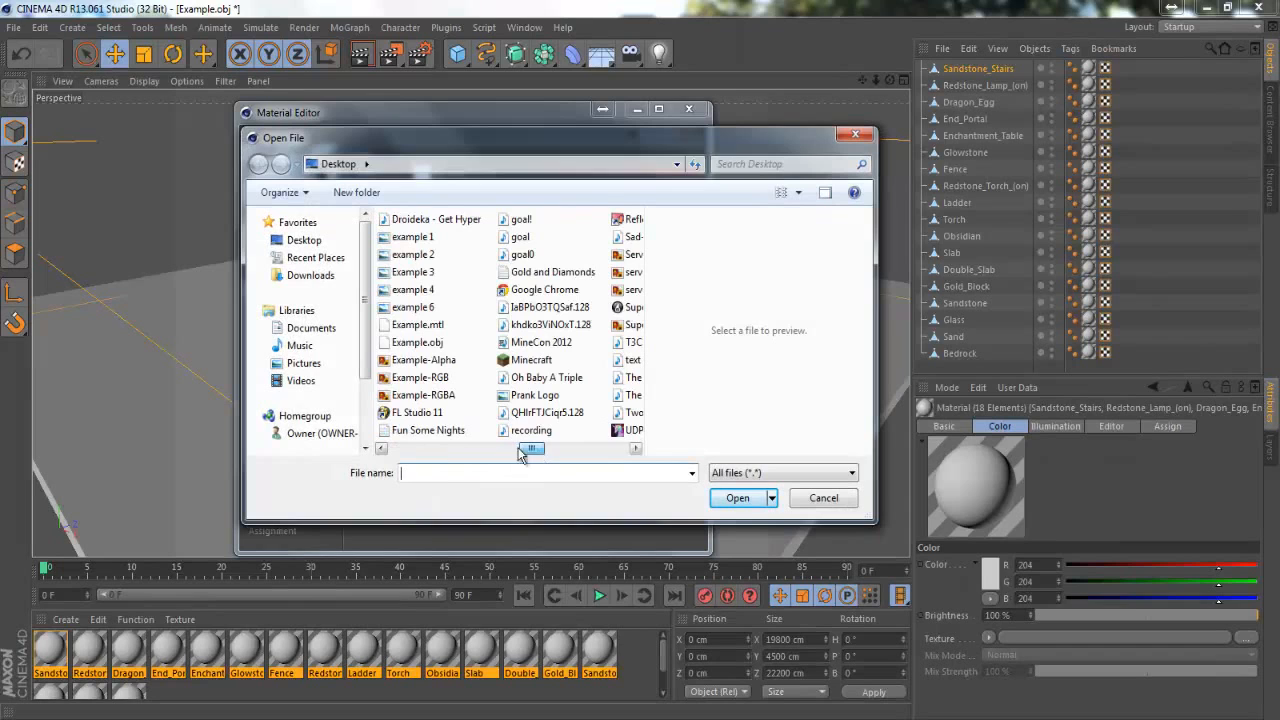
click(420, 378)
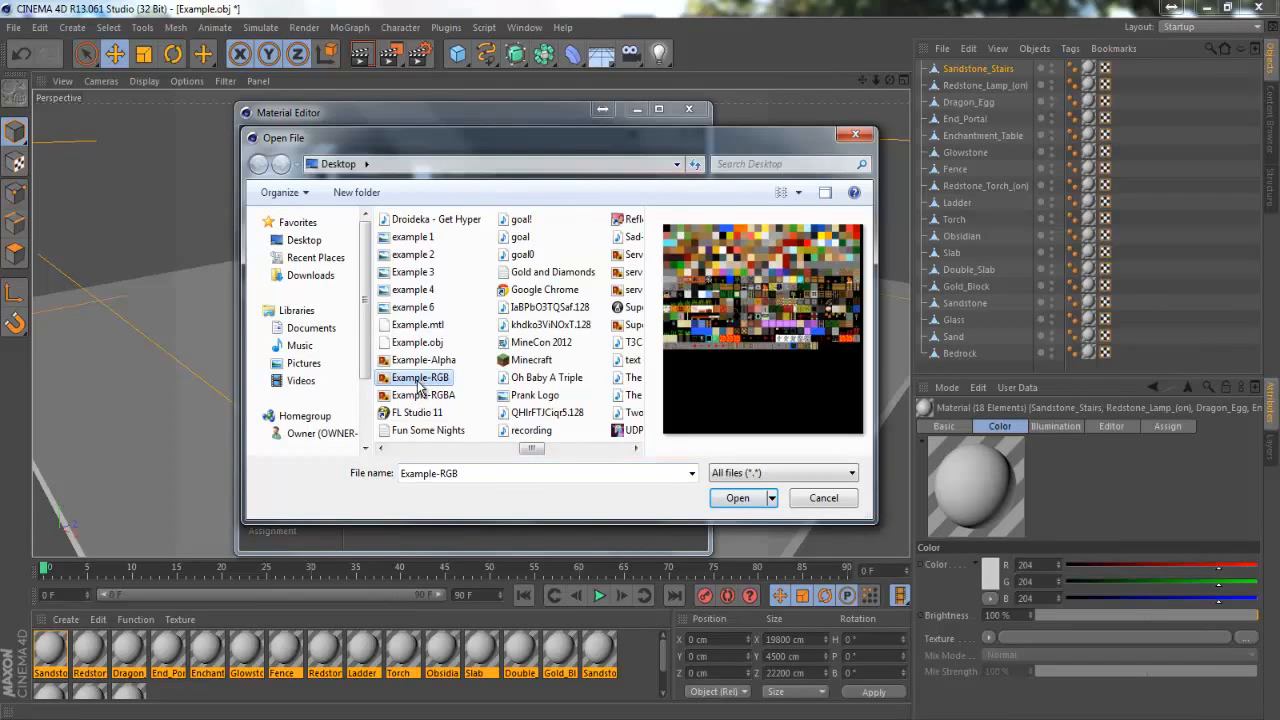
click(737, 498)
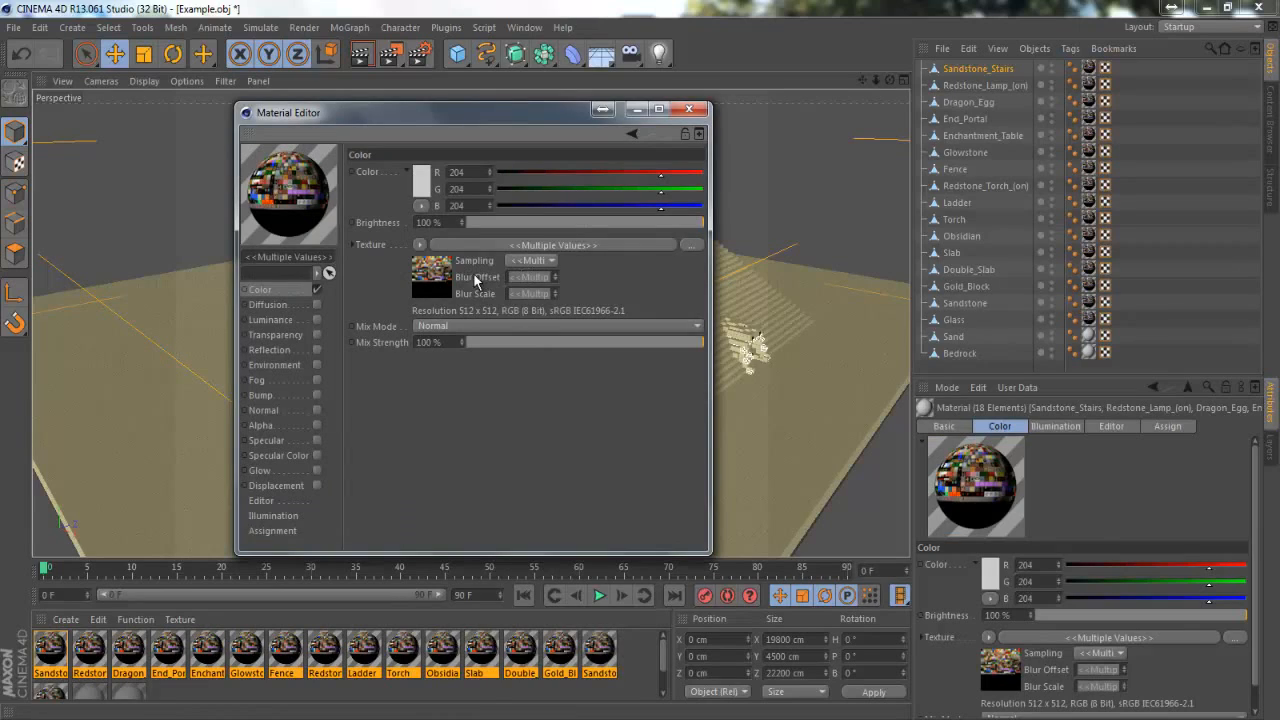
Set the Color texture's sampling to None for all selected materials
click(519, 262)
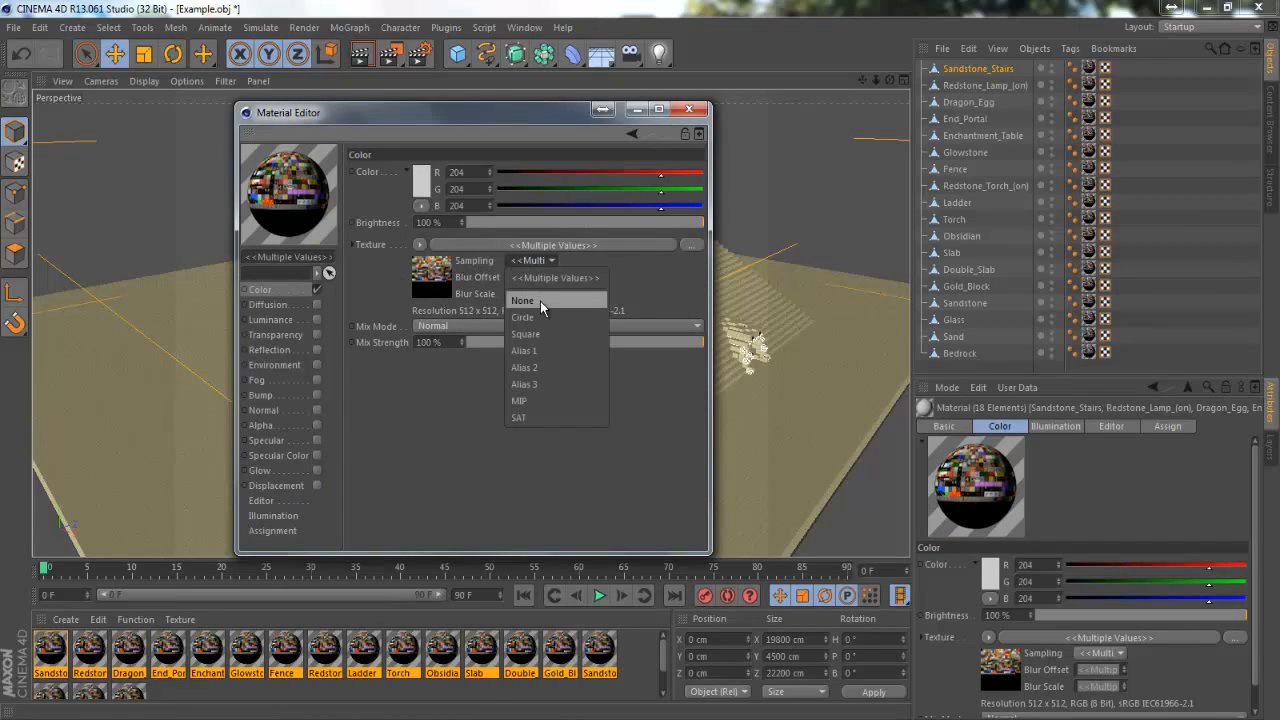
click(540, 301)
click(530, 260)
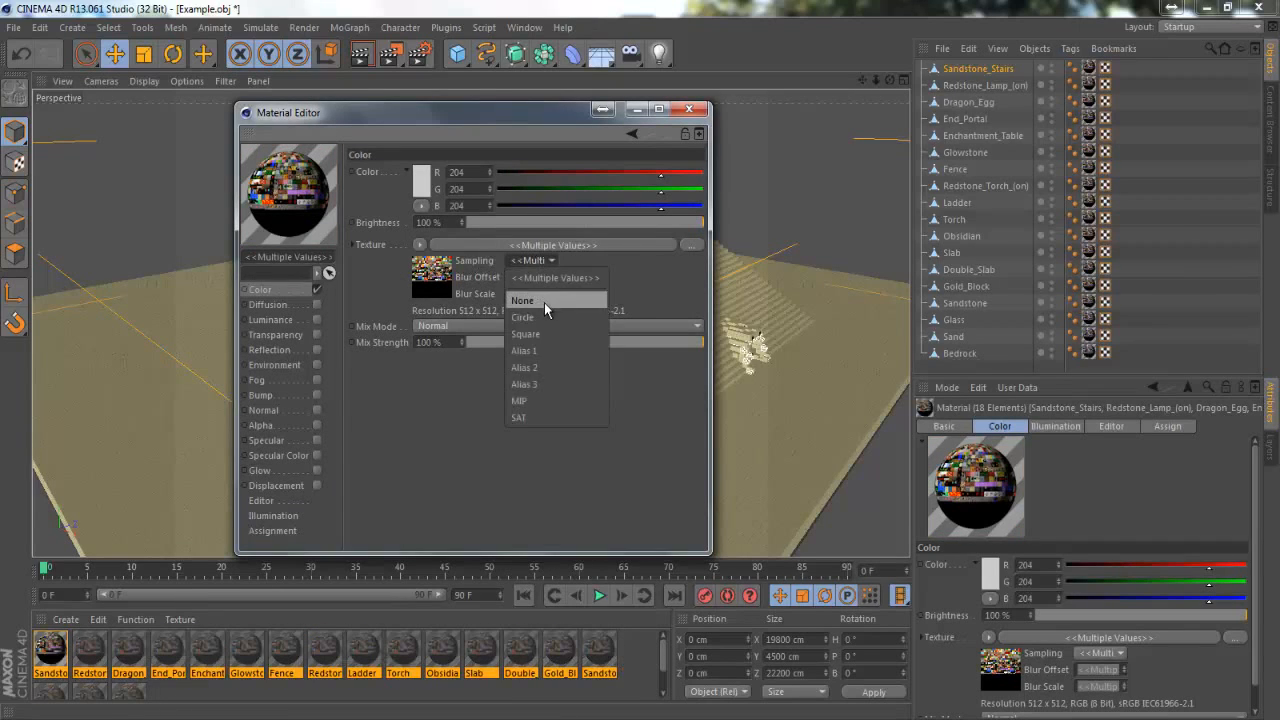
click(547, 301)
click(530, 260)
click(554, 302)
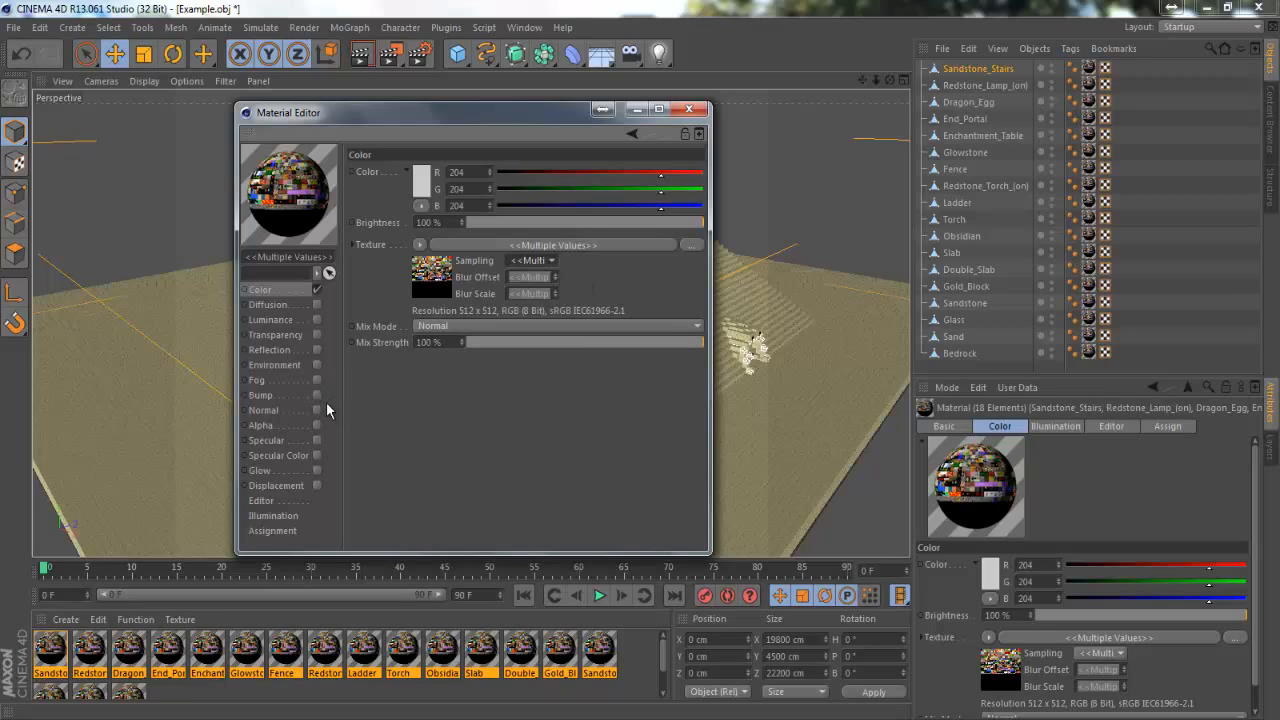
Enable the Alpha channel on the selected materials and load Example-RGBA from the Desktop as its texture
click(317, 426)
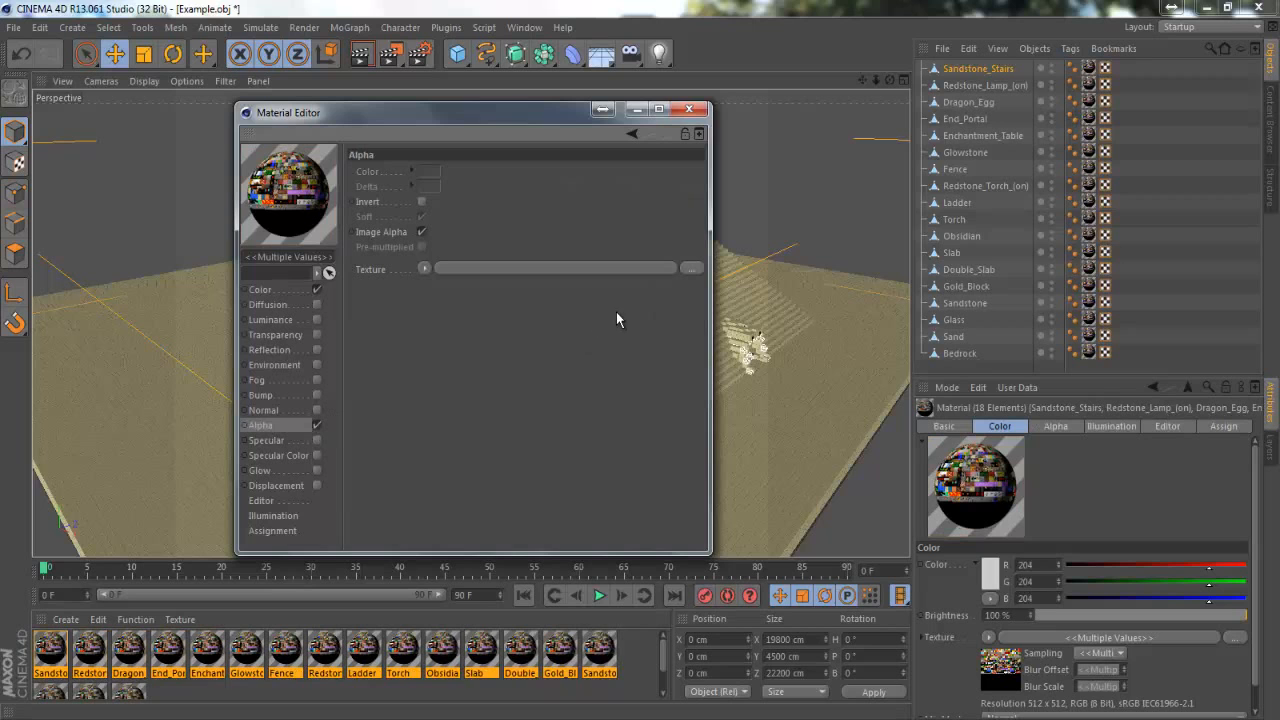
click(690, 269)
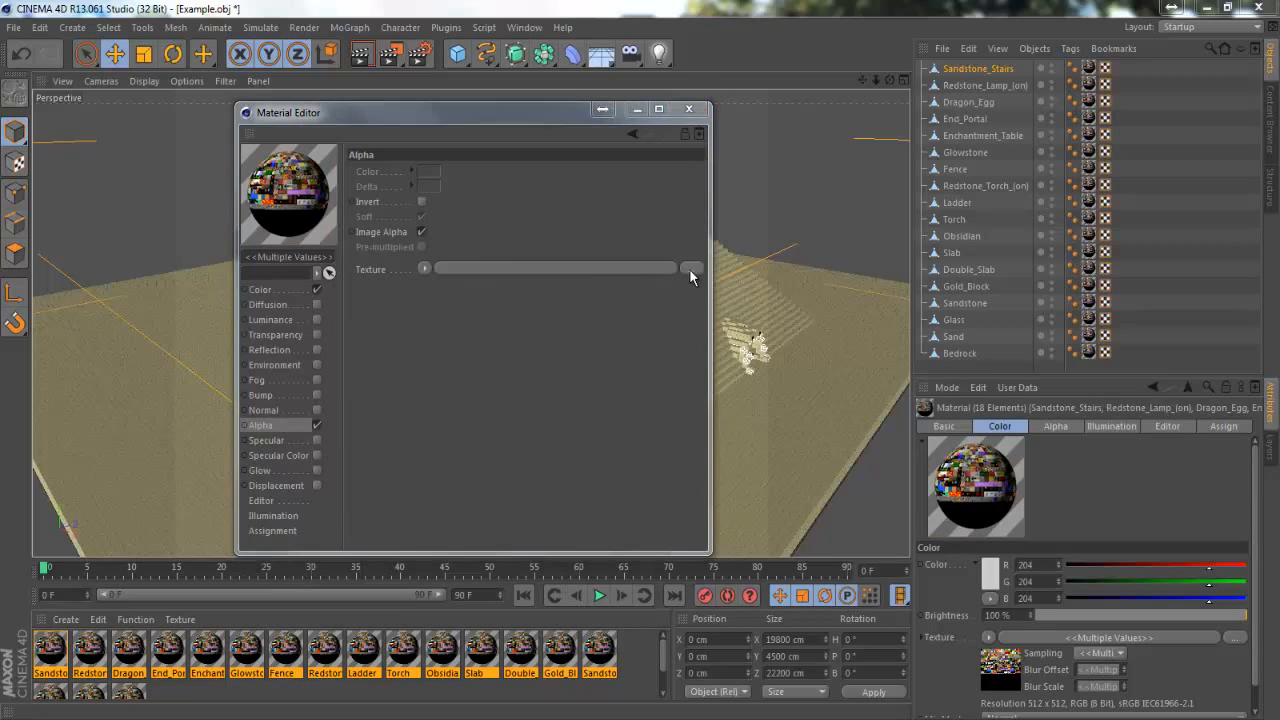
drag(403, 449, 541, 443)
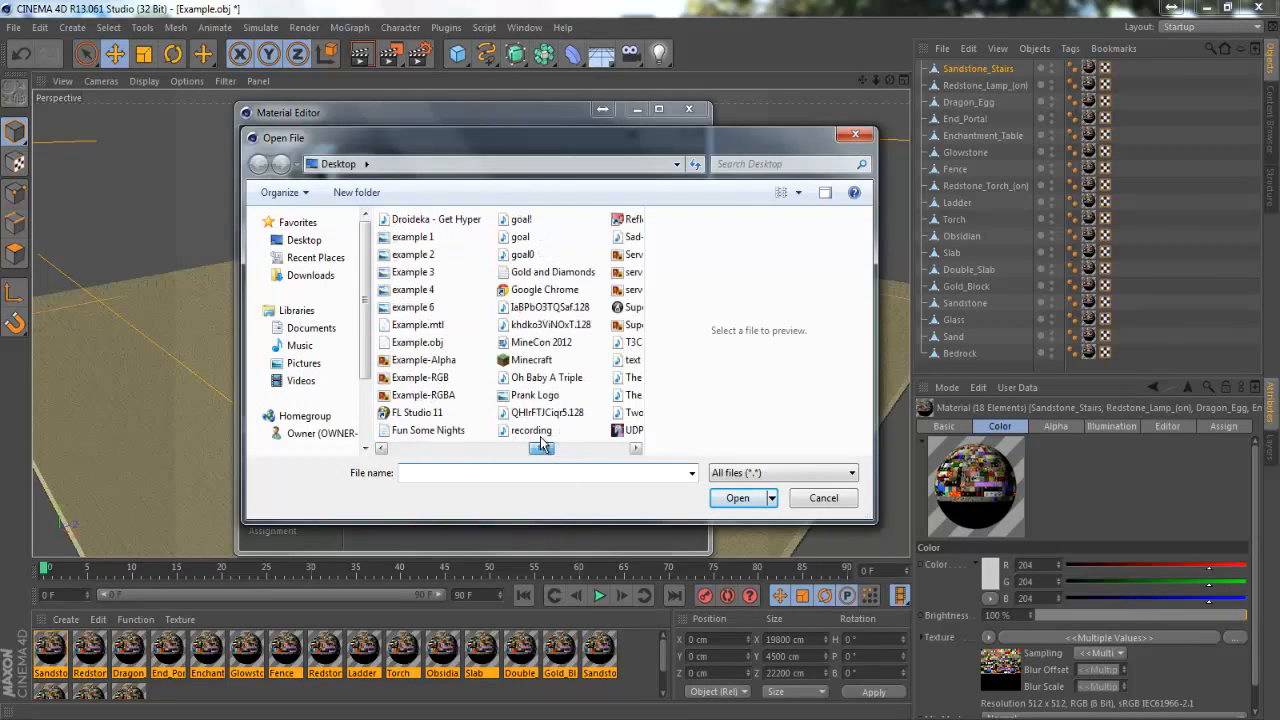
click(423, 395)
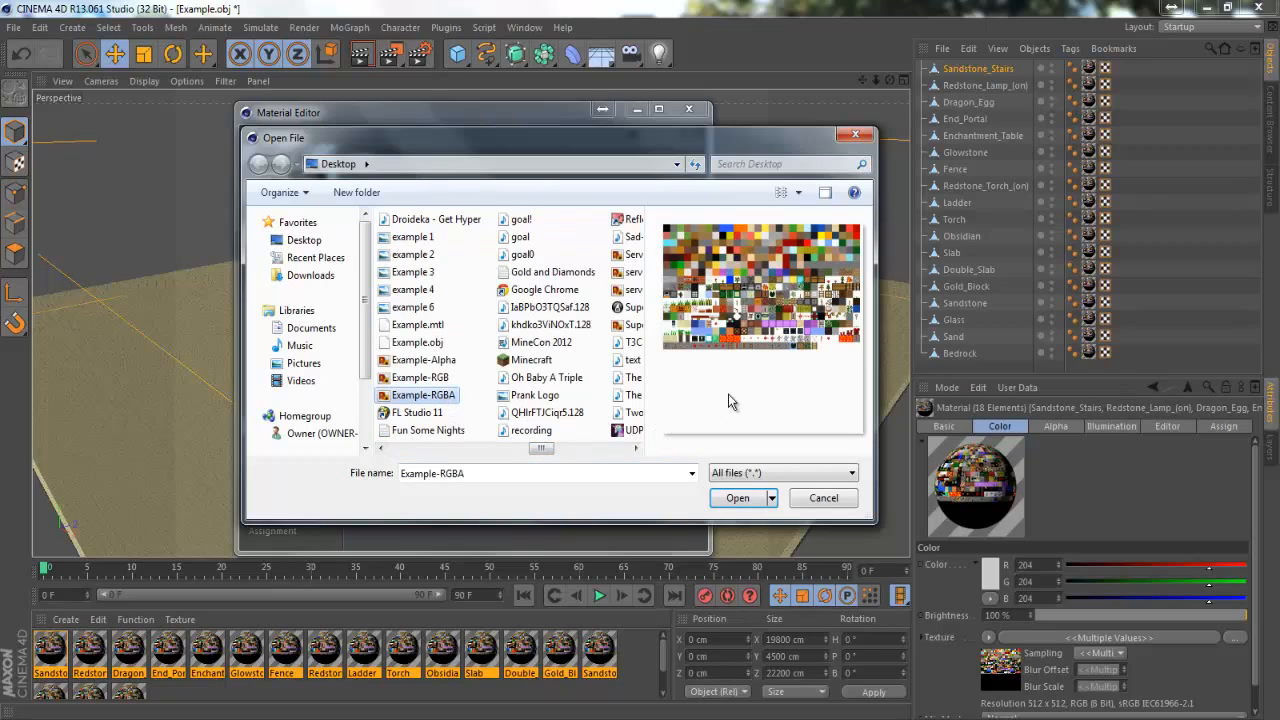
click(418, 379)
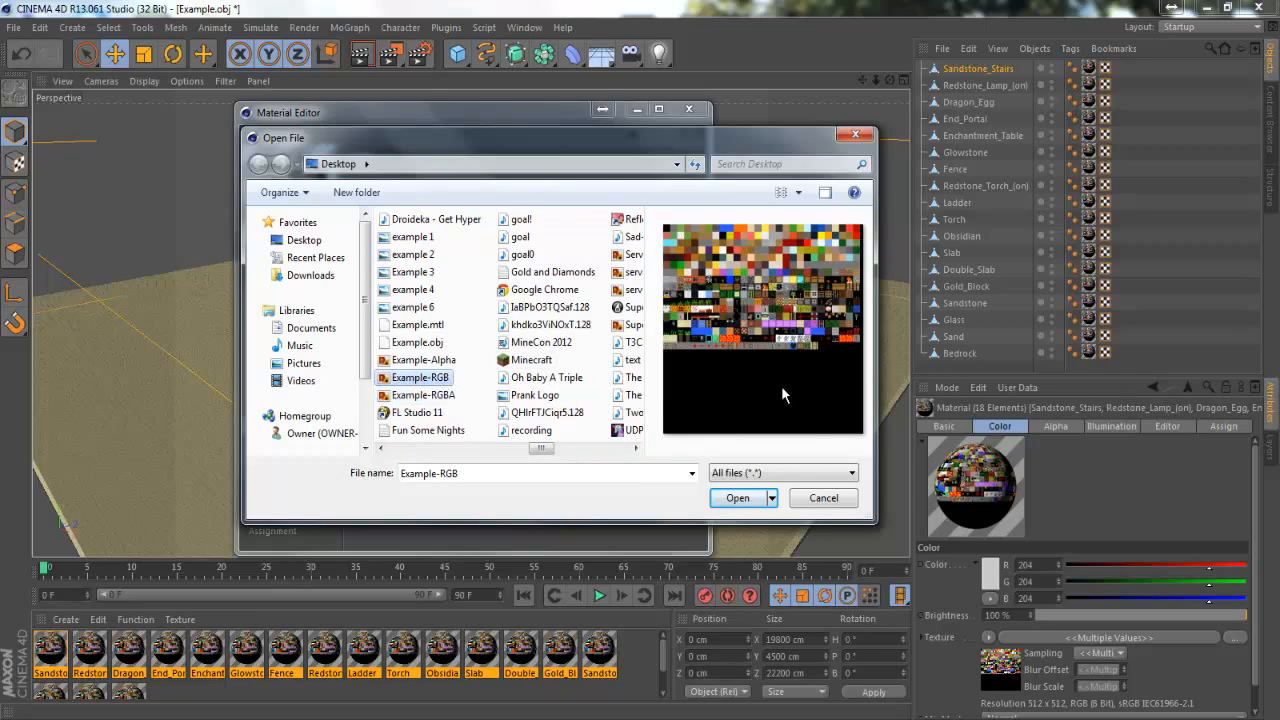
click(446, 397)
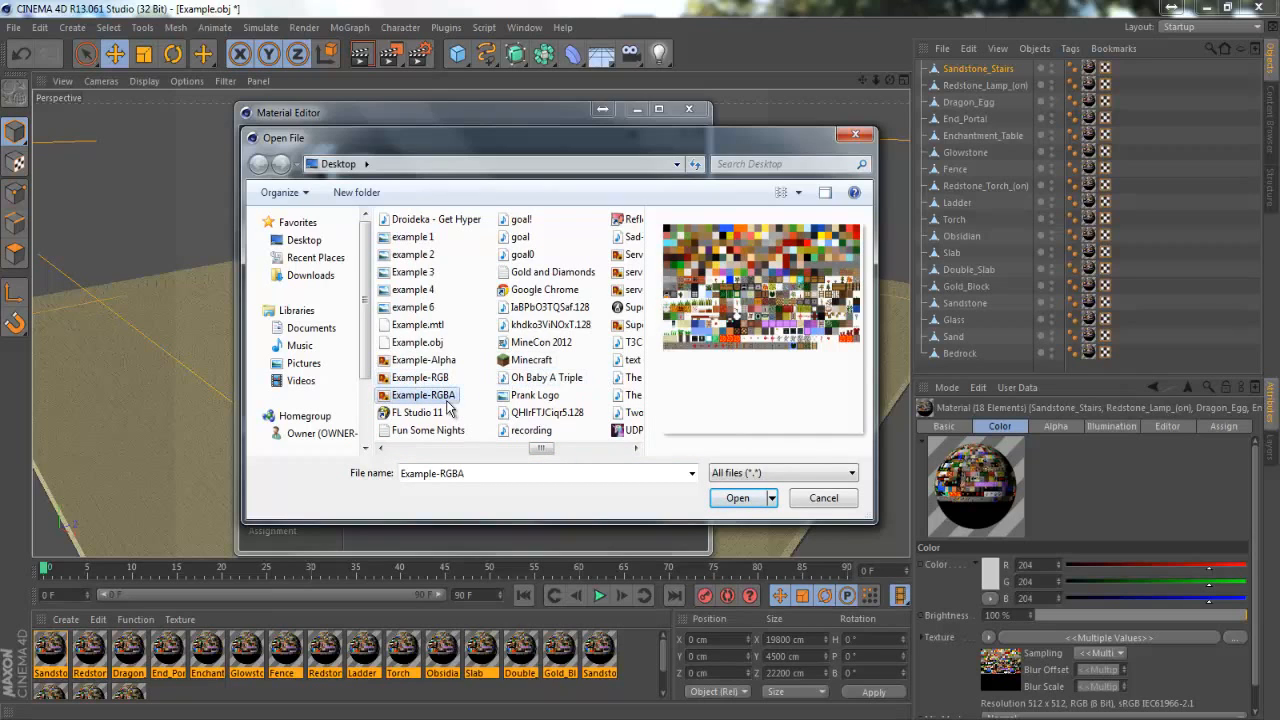
click(736, 498)
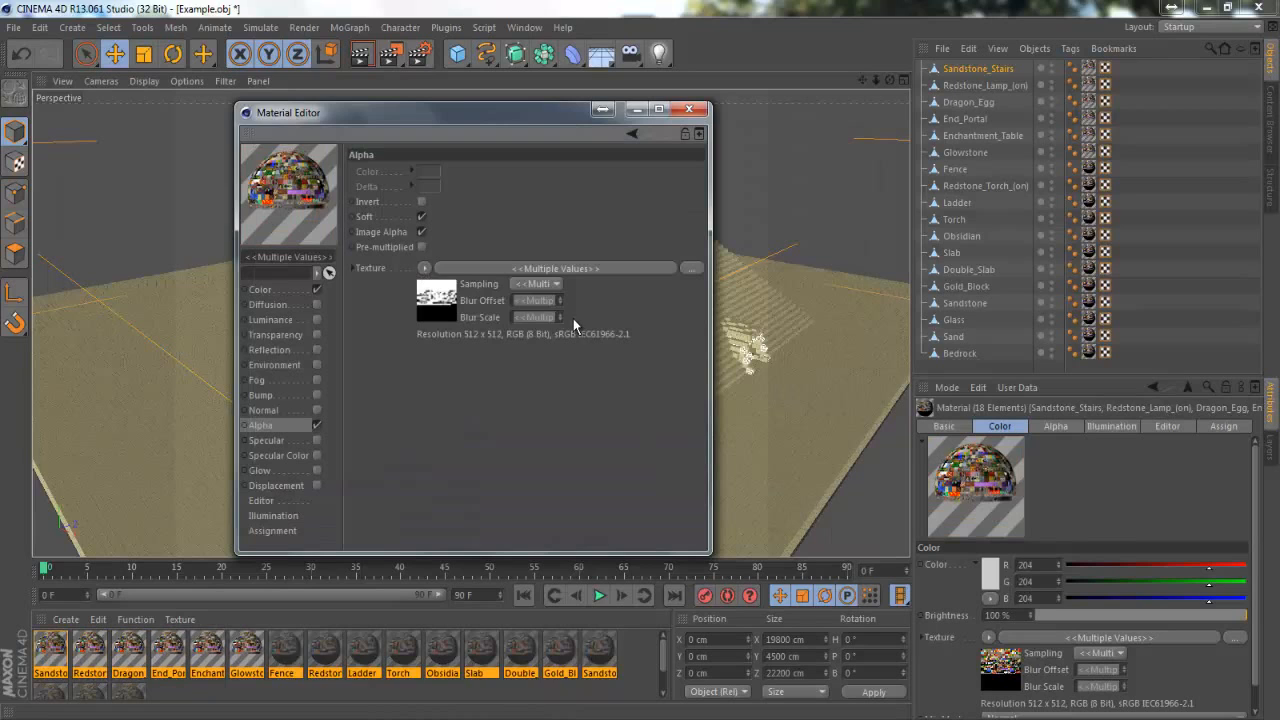
Set the Alpha texture's sampling to None for all selected materials and close the Material Editor
click(536, 284)
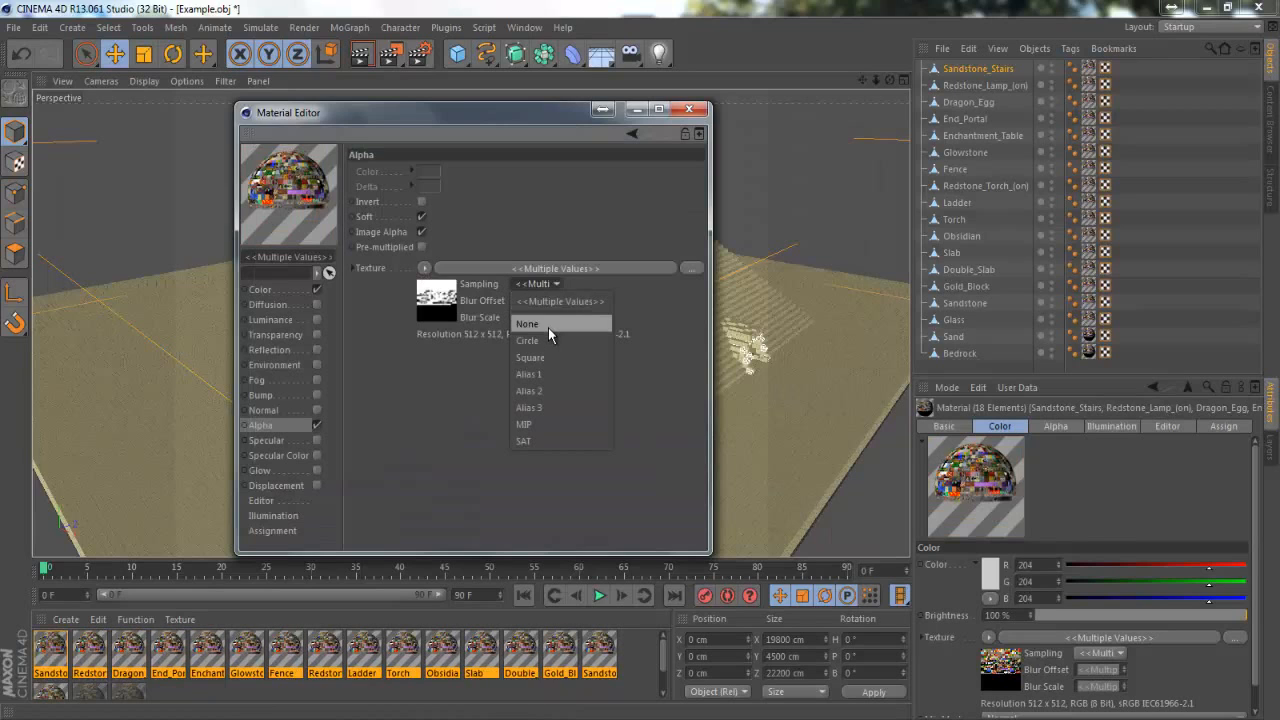
click(548, 327)
click(545, 280)
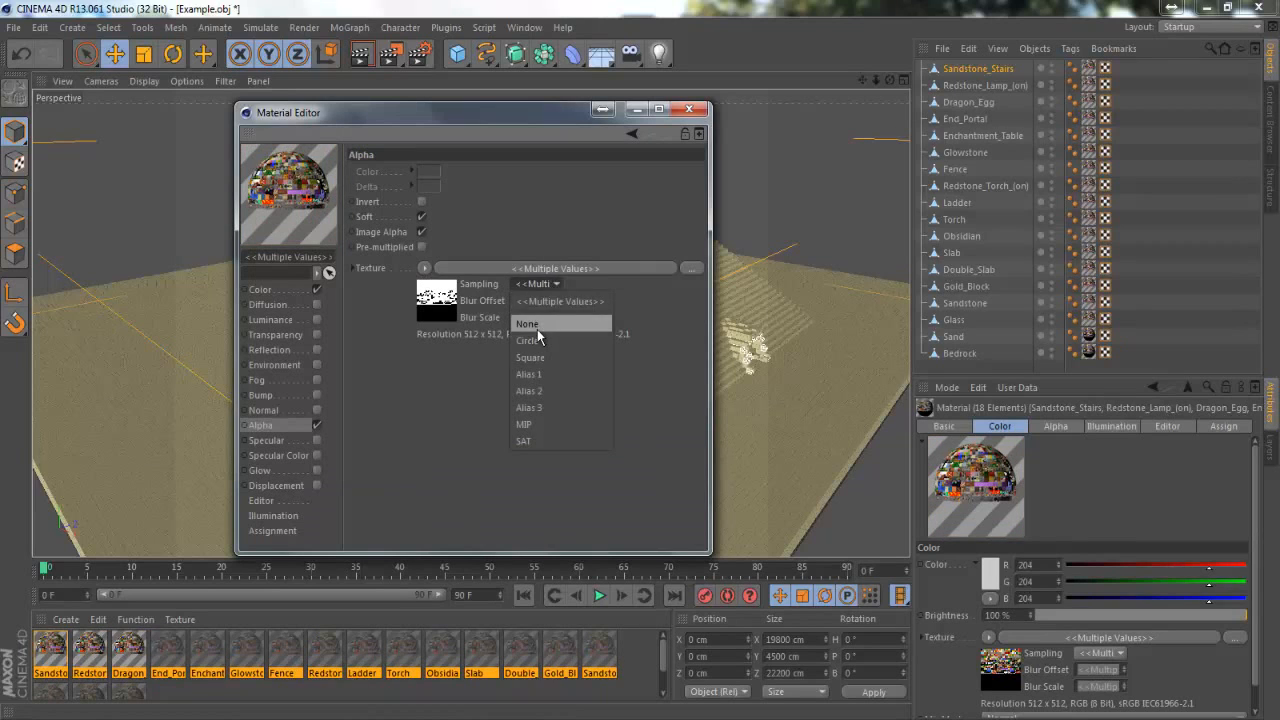
click(537, 329)
click(543, 285)
click(556, 323)
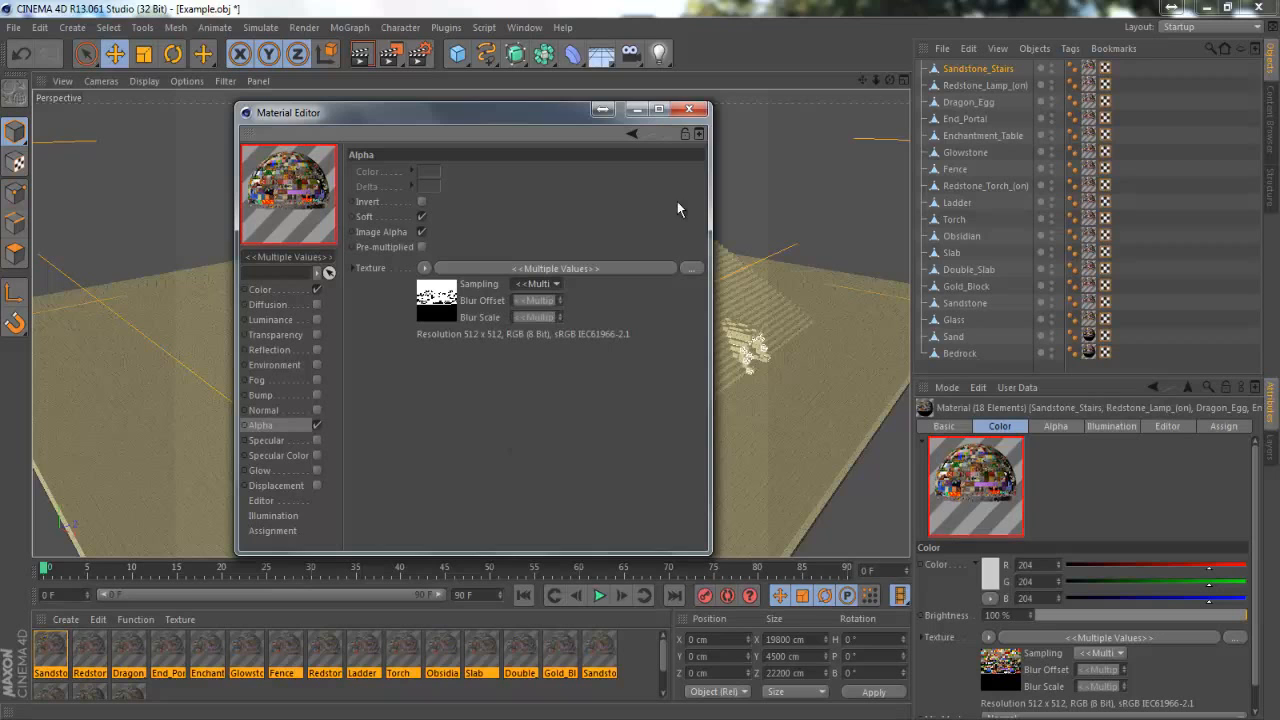
click(692, 110)
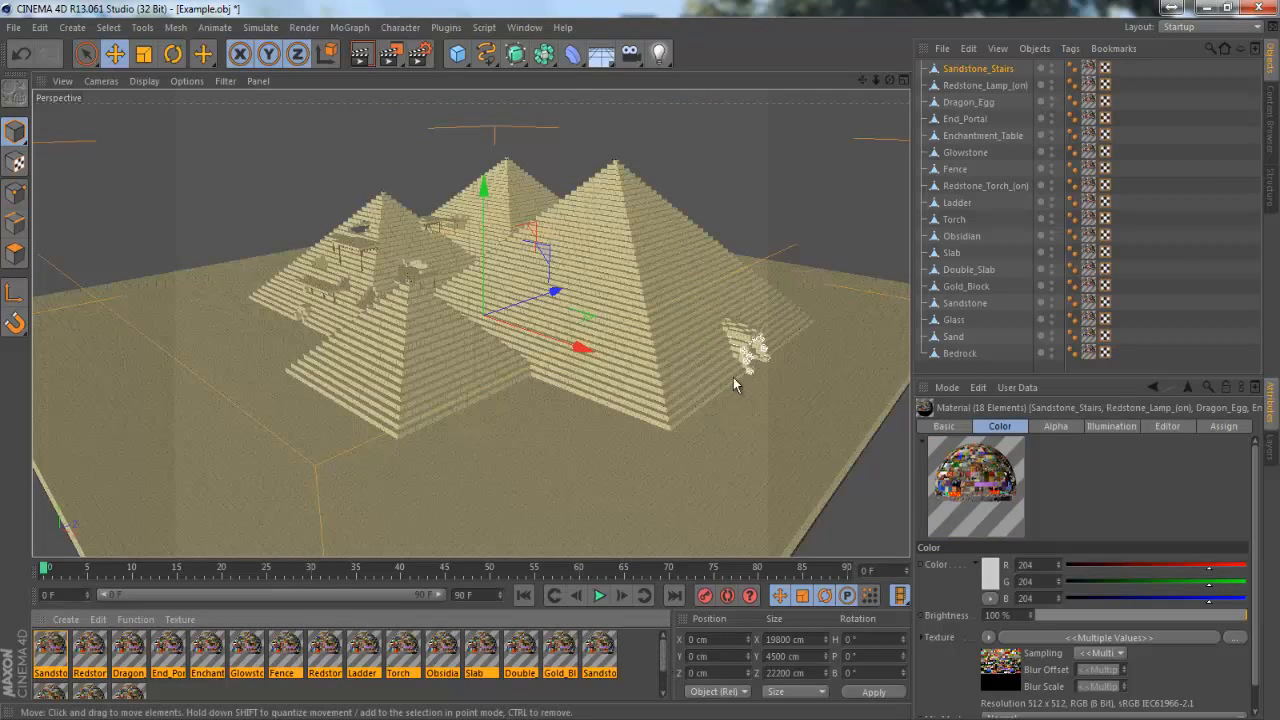
Examine the textured pyramids and the blocks inside the large pyramid's entrance up close
drag(891, 82, 640, 362)
scroll(525, 318, up, 10)
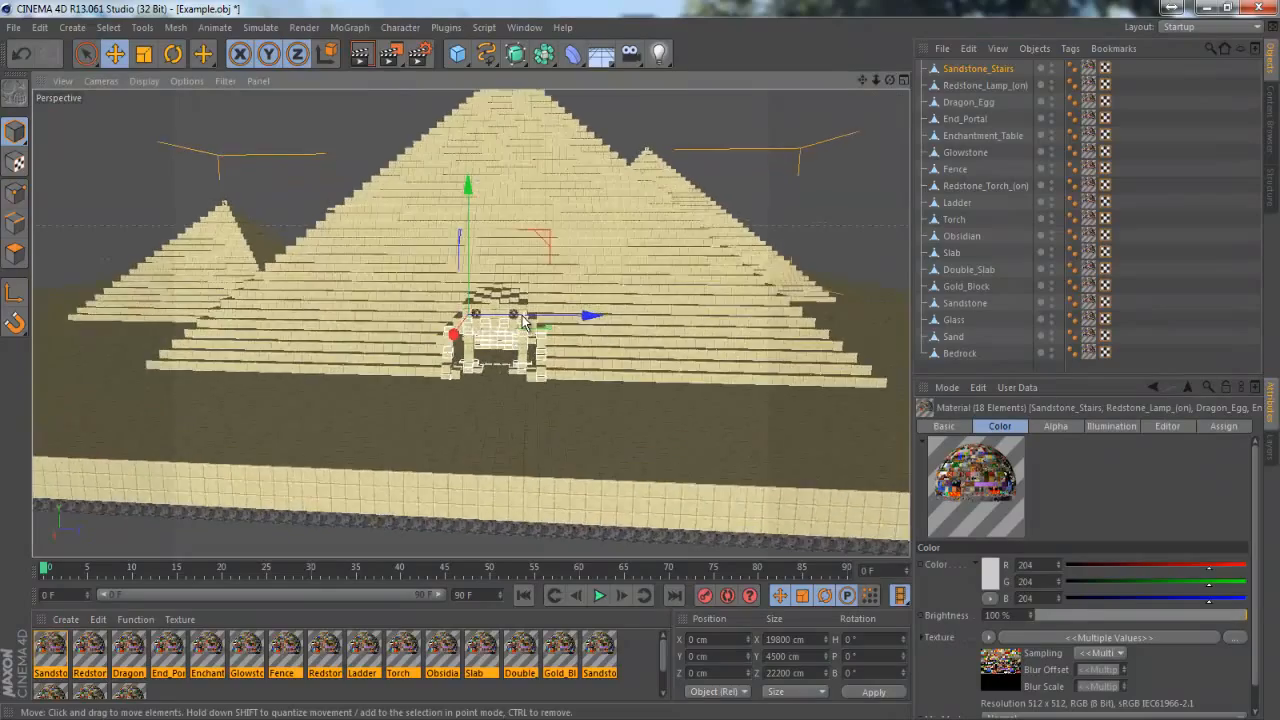
scroll(418, 476, up, 10)
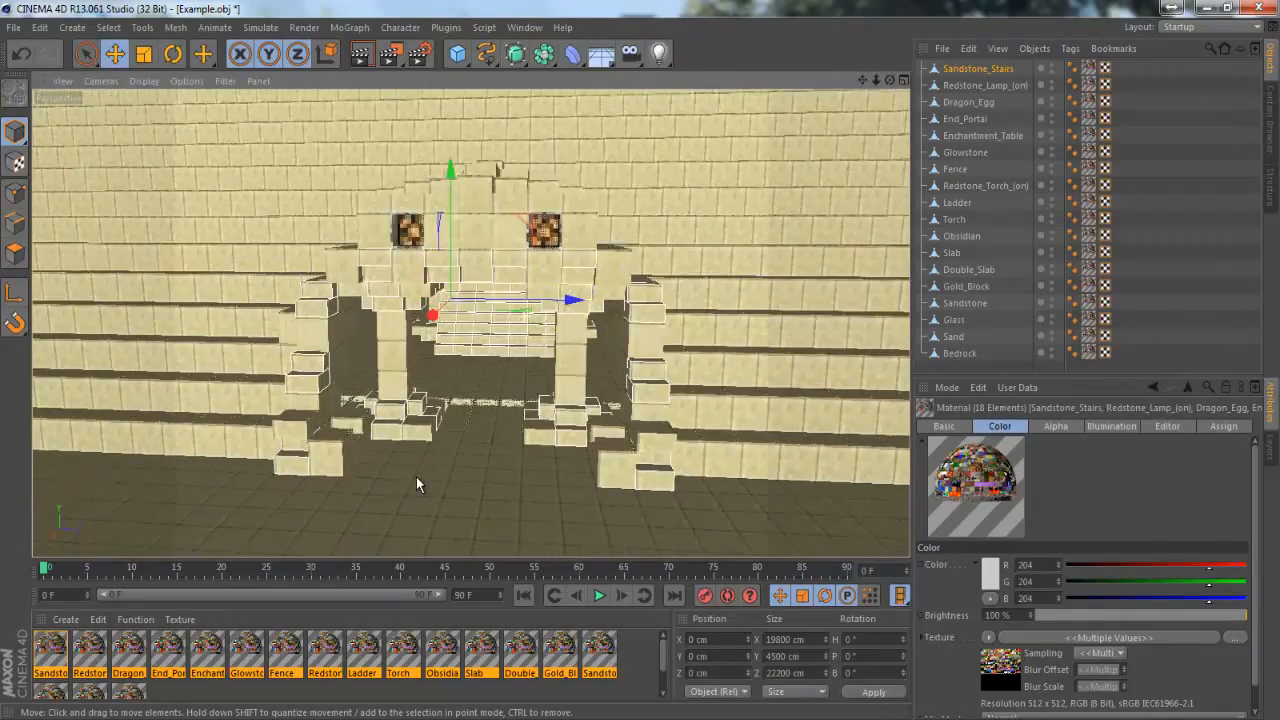
scroll(496, 168, up, 10)
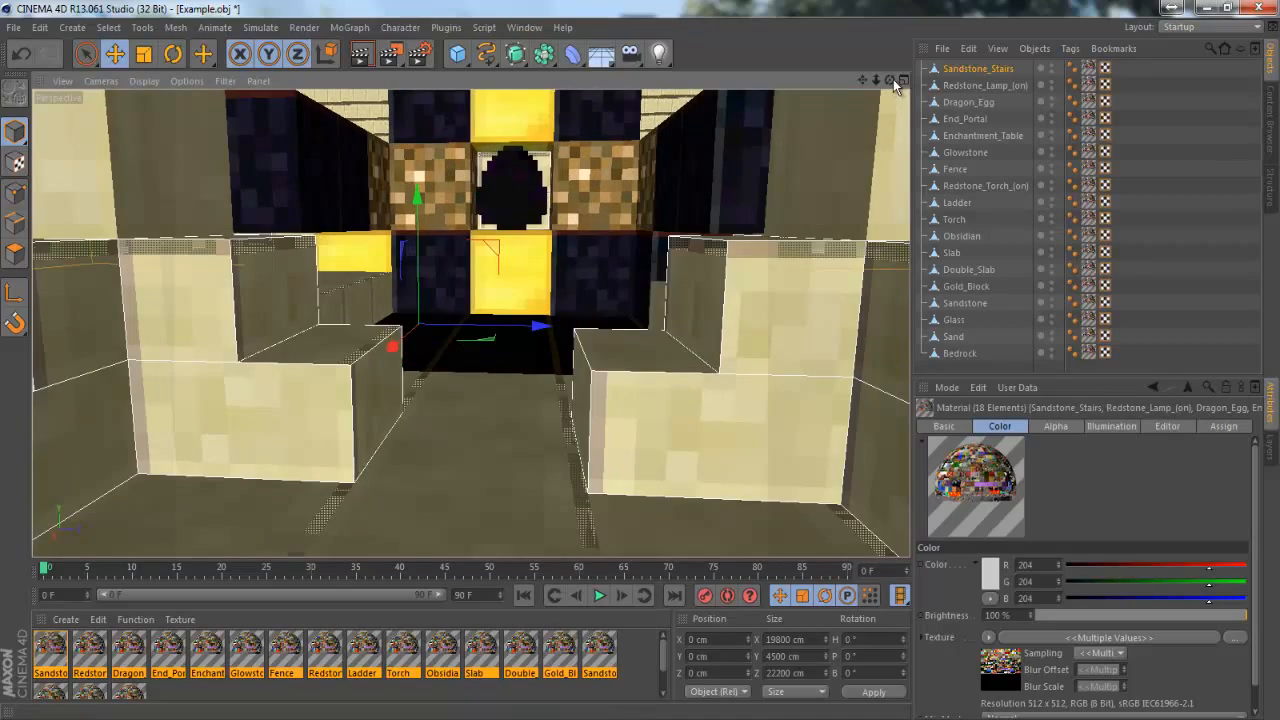
drag(891, 80, 642, 360)
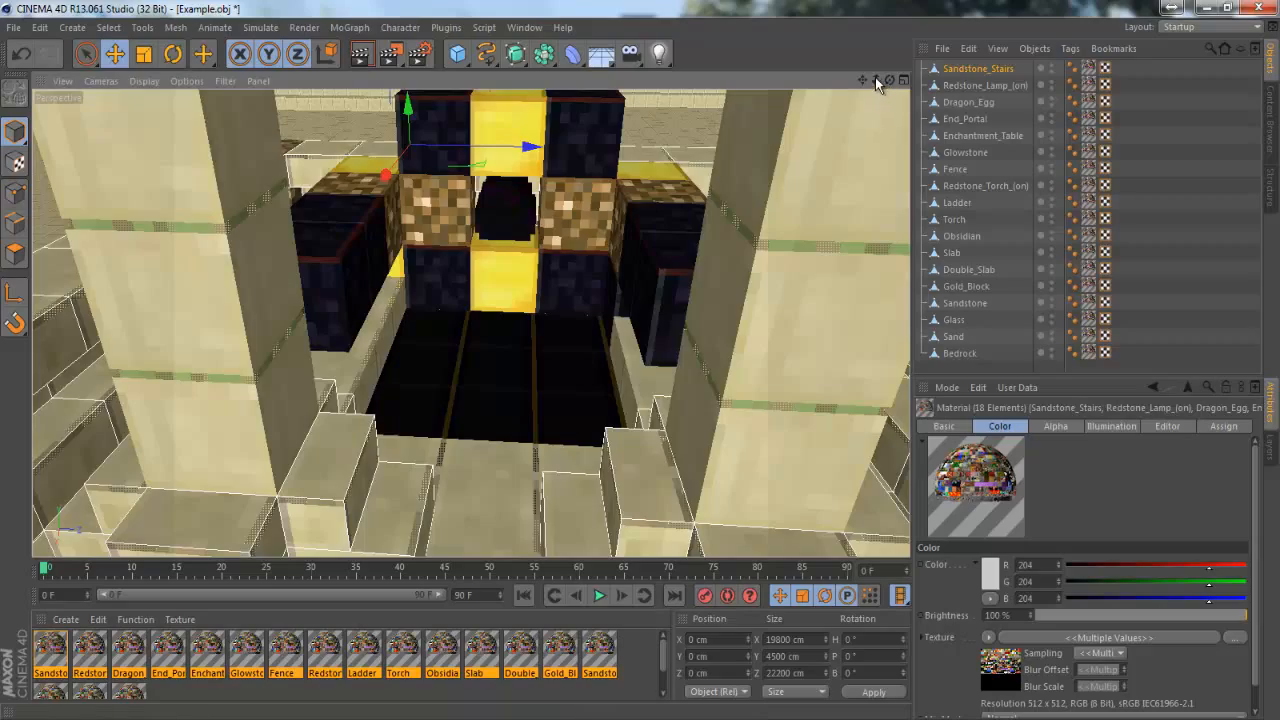
drag(875, 77, 634, 361)
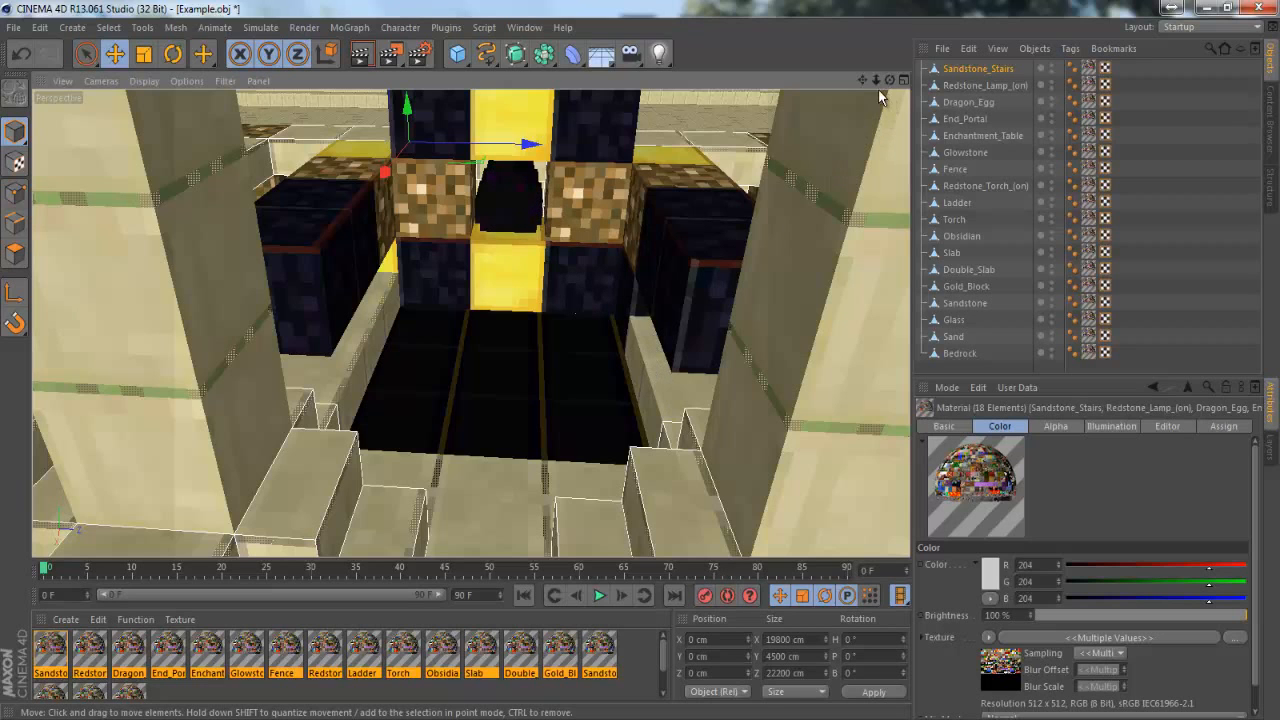
drag(876, 80, 642, 366)
drag(647, 357, 648, 362)
drag(863, 81, 643, 362)
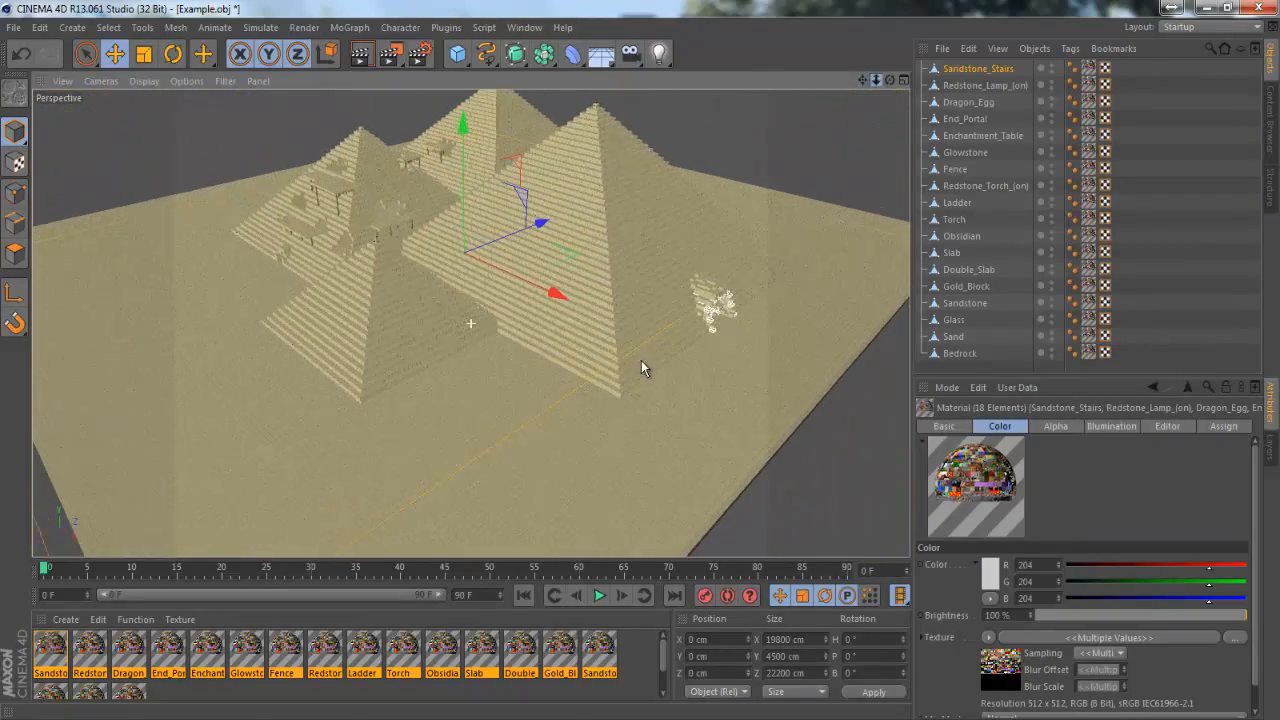
click(885, 171)
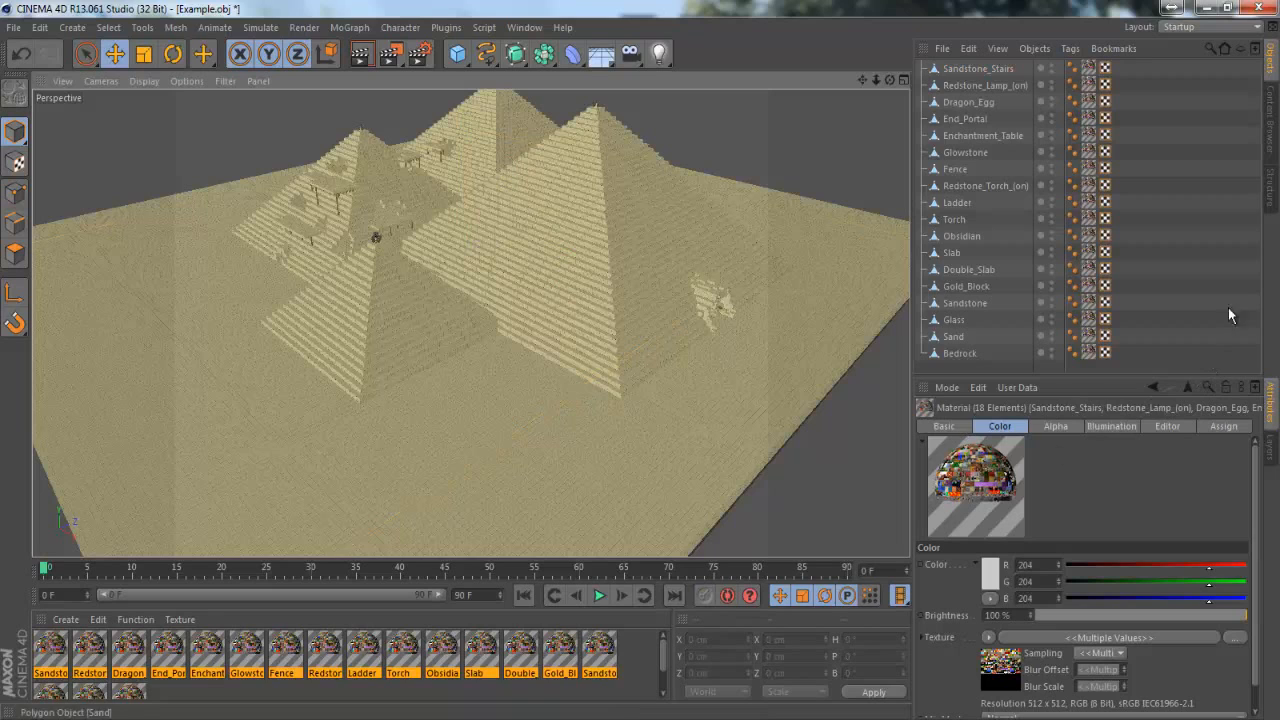
click(1276, 148)
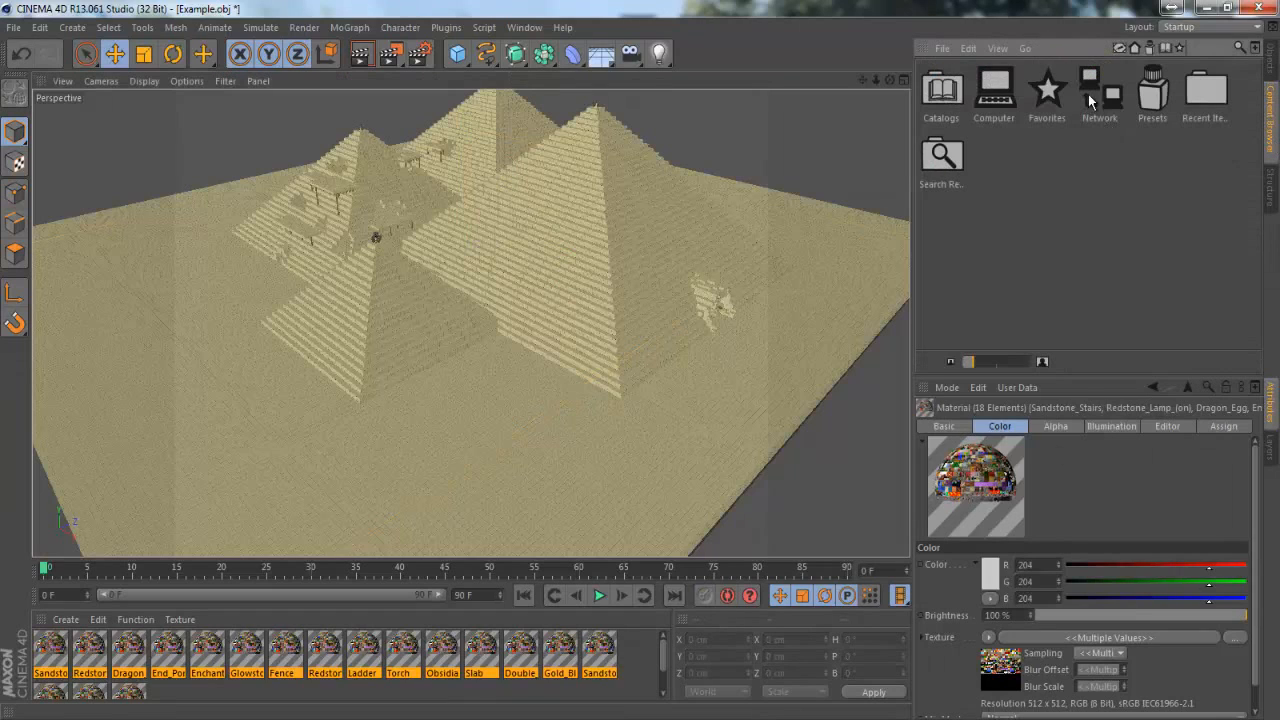
click(1274, 60)
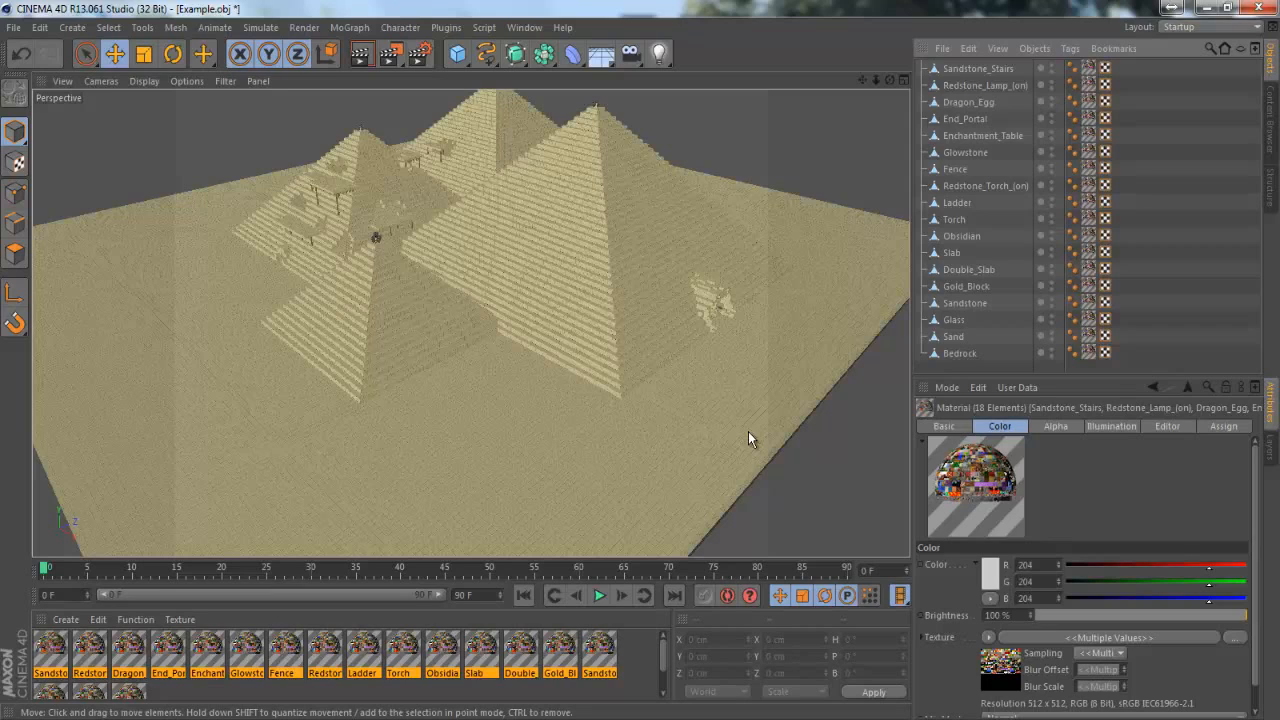
Add an infinite light and move it to about X 6716, Y 4651, Z -5778 cm, beside the pyramids
click(668, 62)
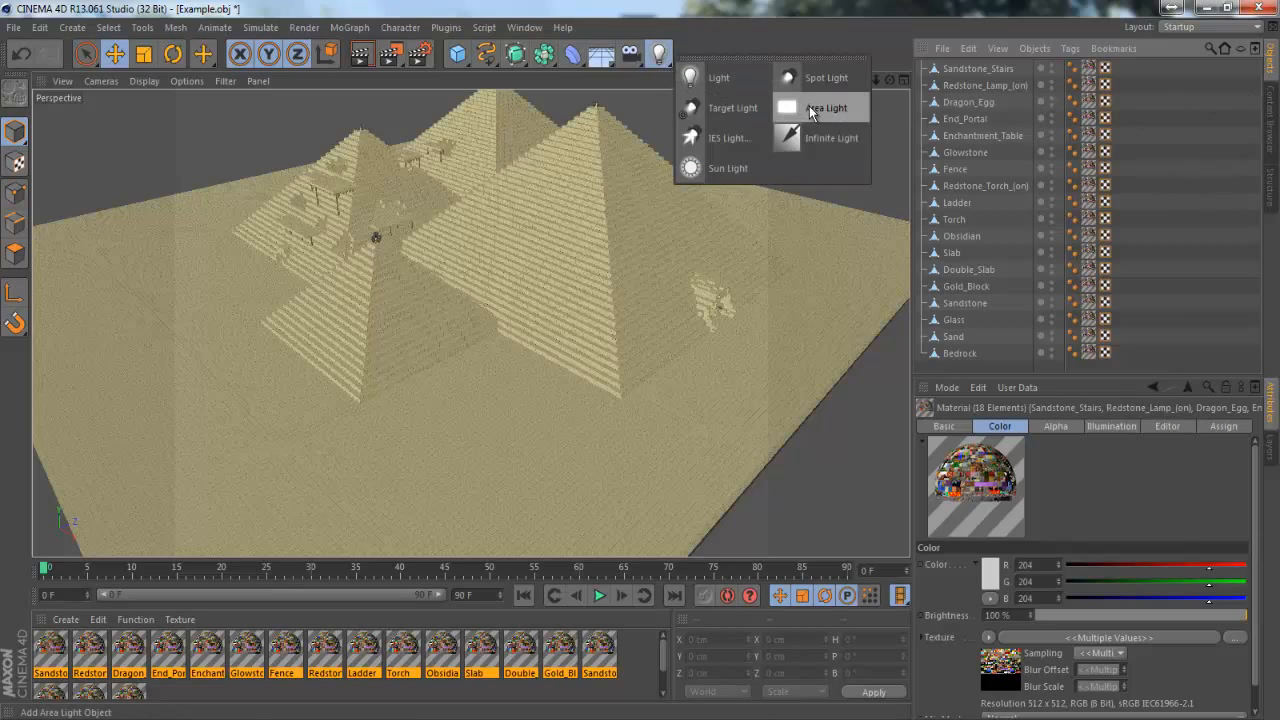
click(822, 137)
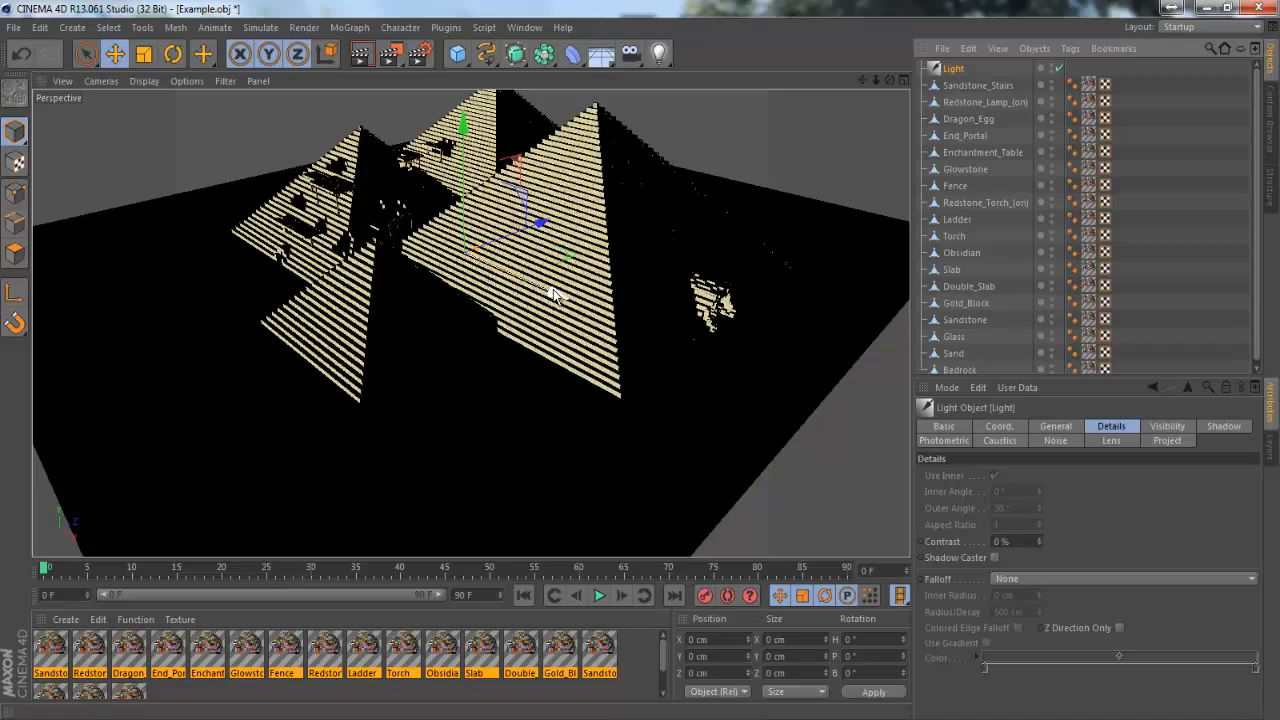
drag(555, 293, 512, 459)
drag(889, 80, 641, 360)
drag(729, 213, 750, 240)
drag(889, 79, 640, 358)
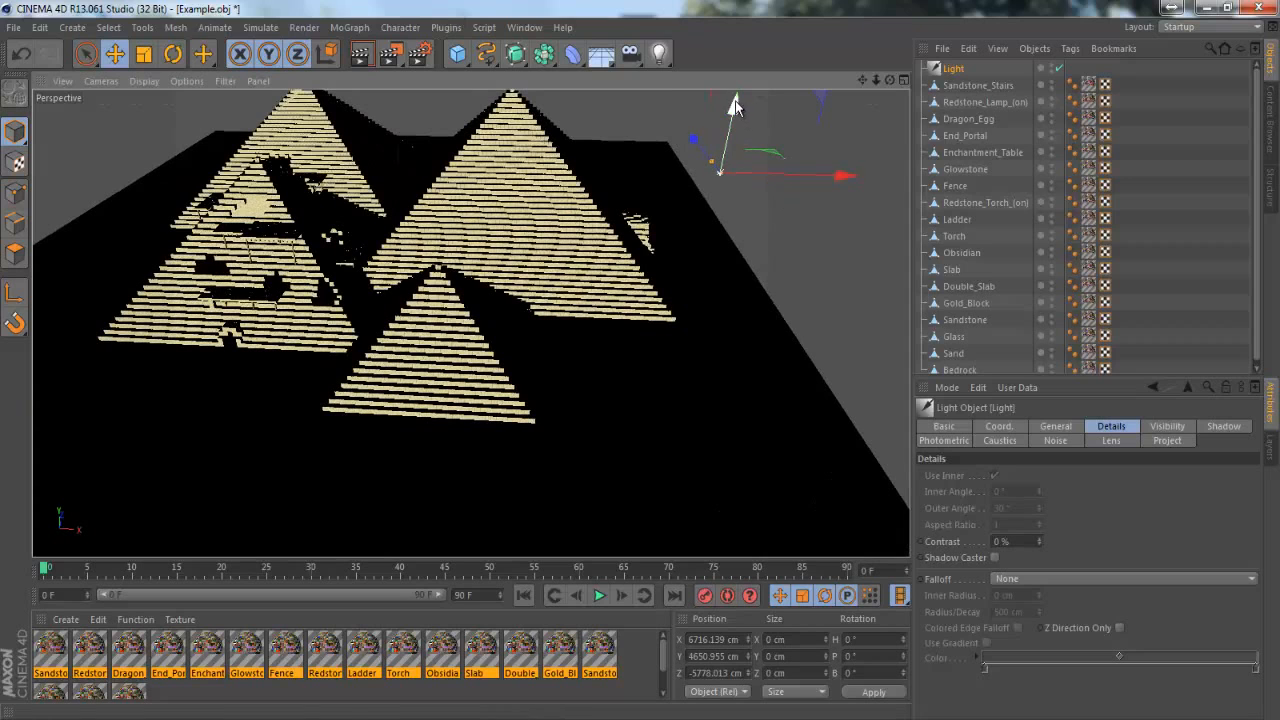
Rotate the infinite light to a heading of about 61° and a pitch of about -29° so it shines down on the pyramids
click(175, 54)
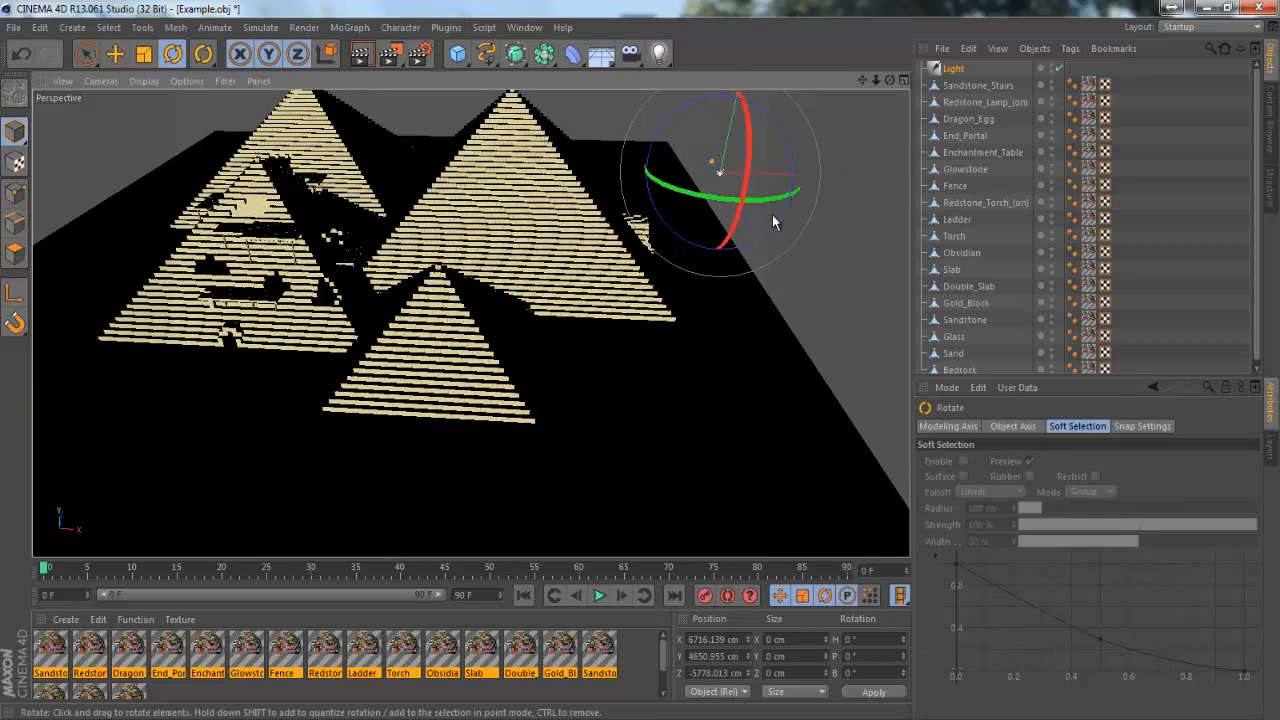
mouse_move(755, 207)
mouse_down()
mouse_move(797, 200)
mouse_move(795, 165)
mouse_up()
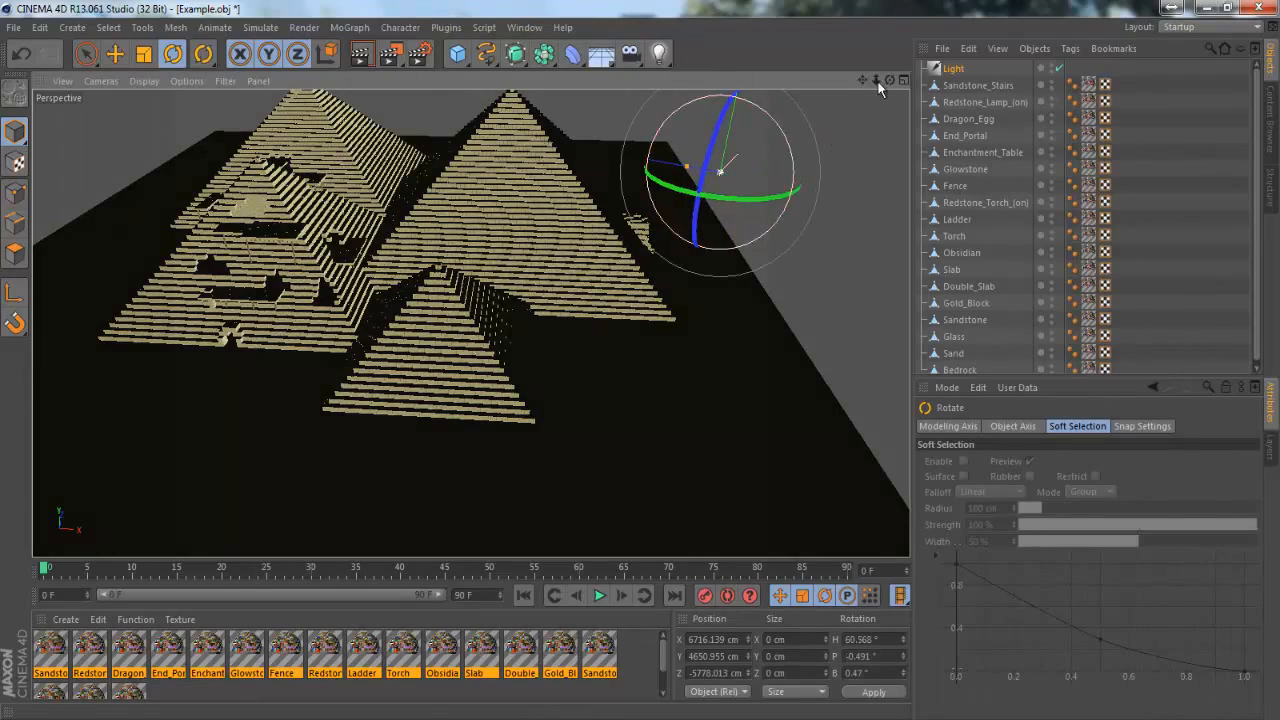
mouse_move(889, 81)
mouse_down()
mouse_move(640, 360)
mouse_move(890, 81)
mouse_up()
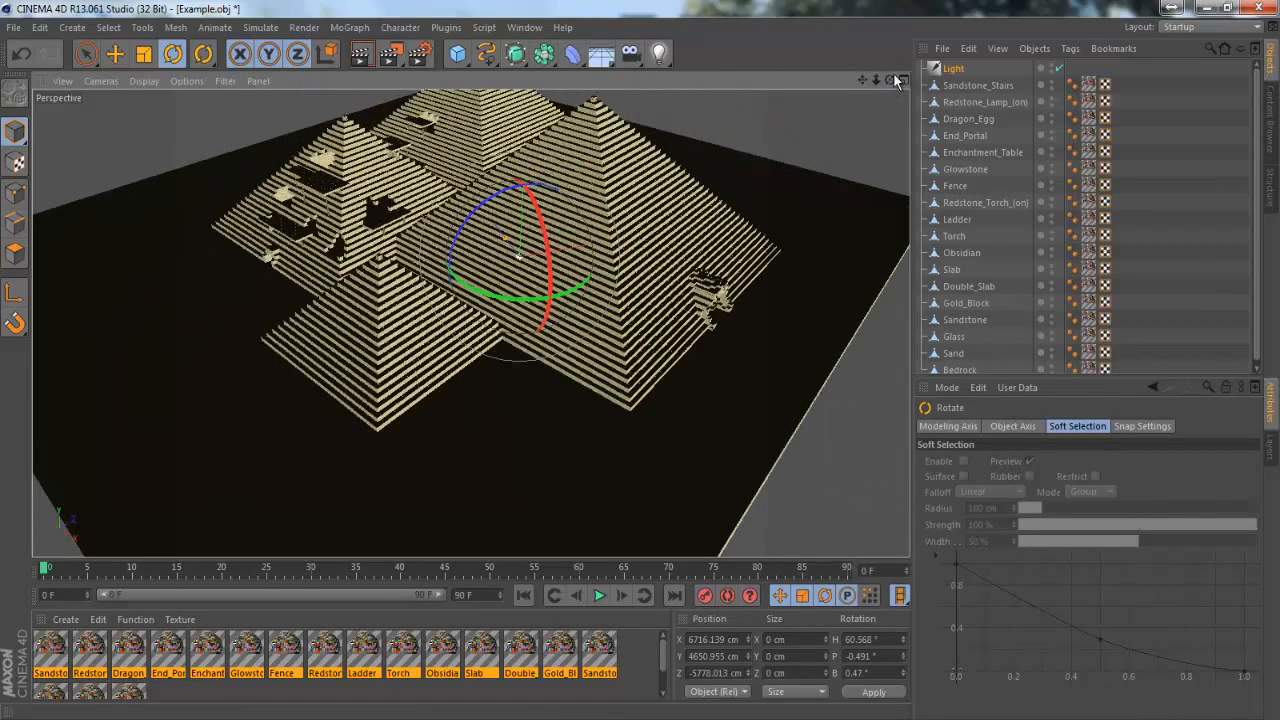
mouse_move(550, 258)
mouse_down()
mouse_move(547, 235)
mouse_move(545, 250)
mouse_up()
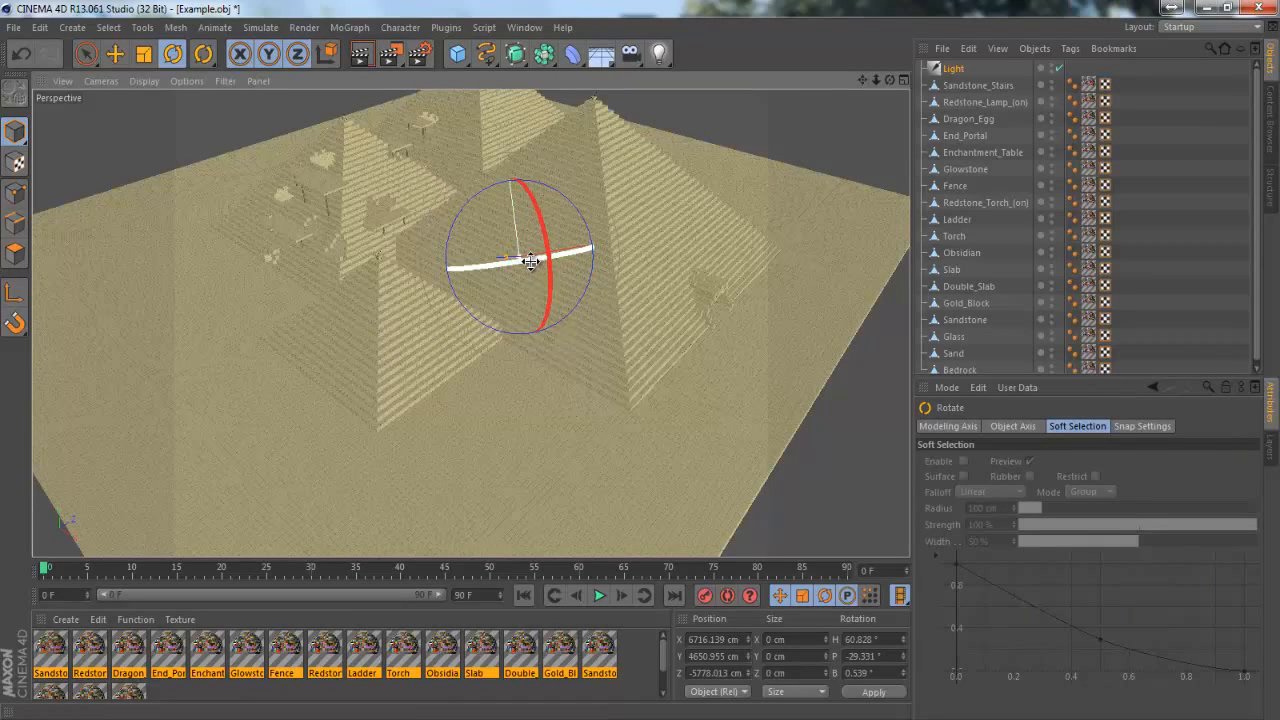
Rotate the infinite light to a heading of about 39°, a pitch of about -28° and a bank of about -10°
drag(530, 261, 493, 279)
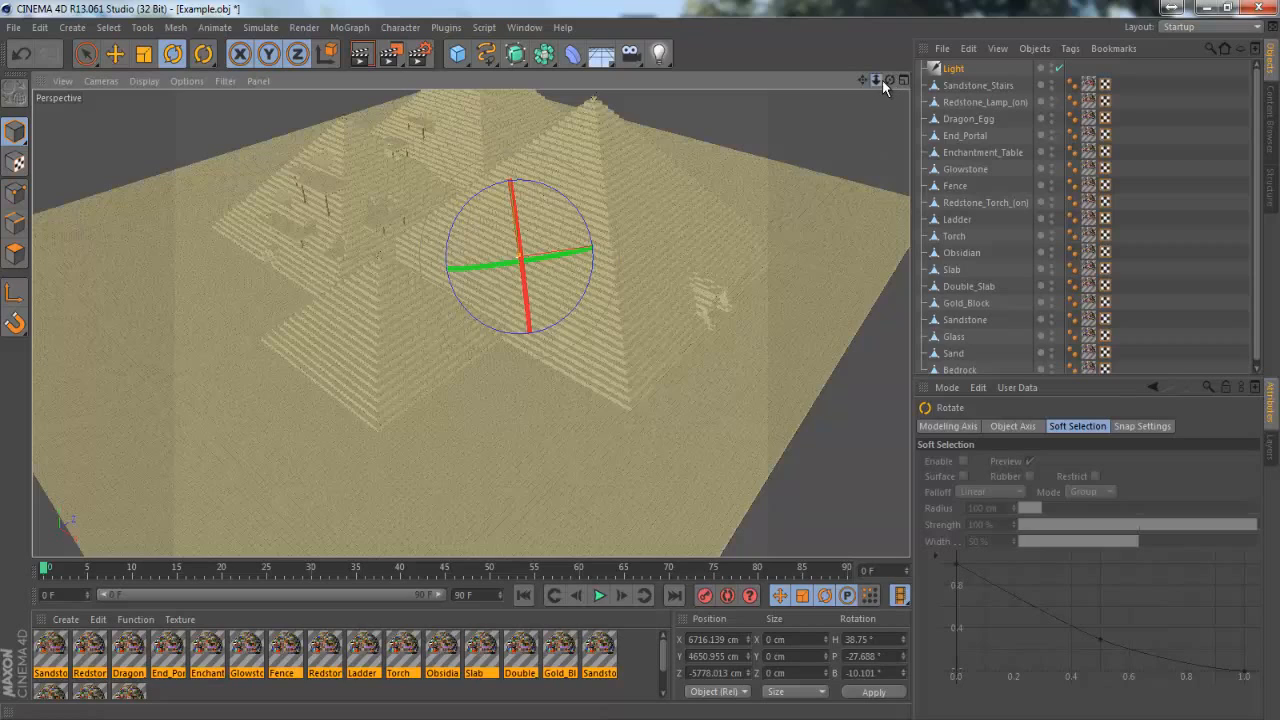
drag(889, 80, 836, 107)
scroll(480, 287, up, 10)
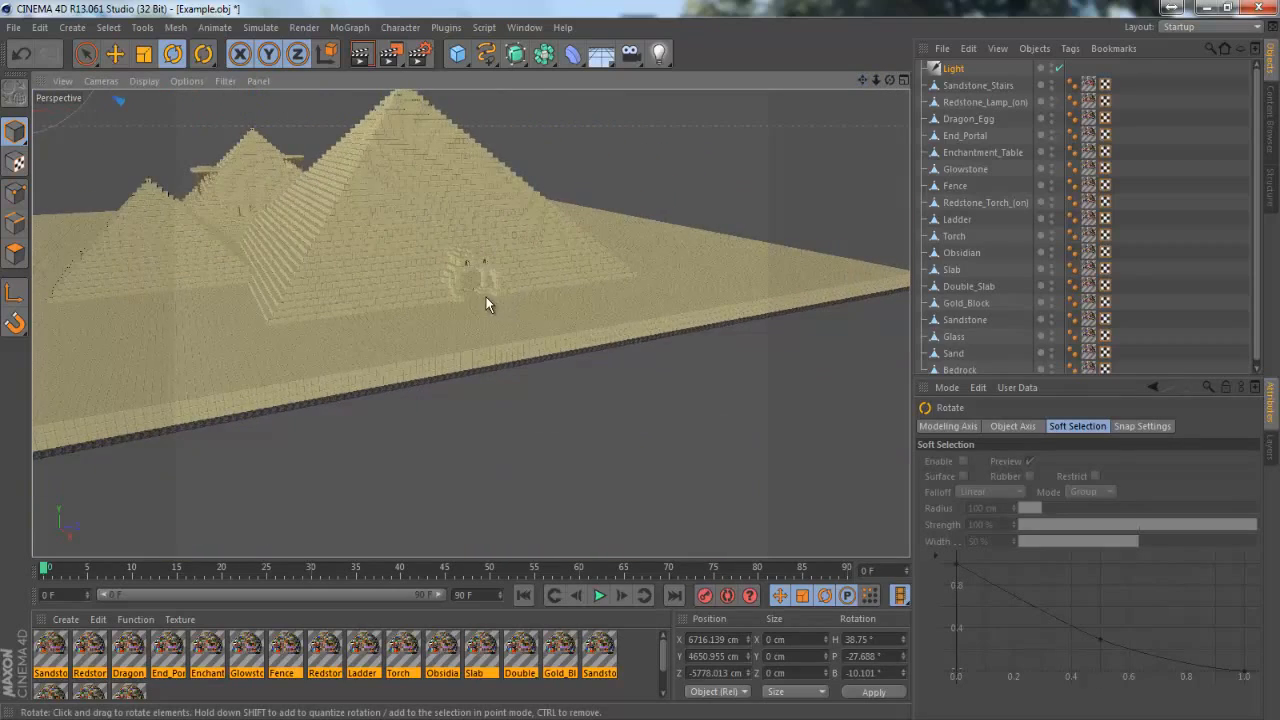
scroll(479, 286, up, 10)
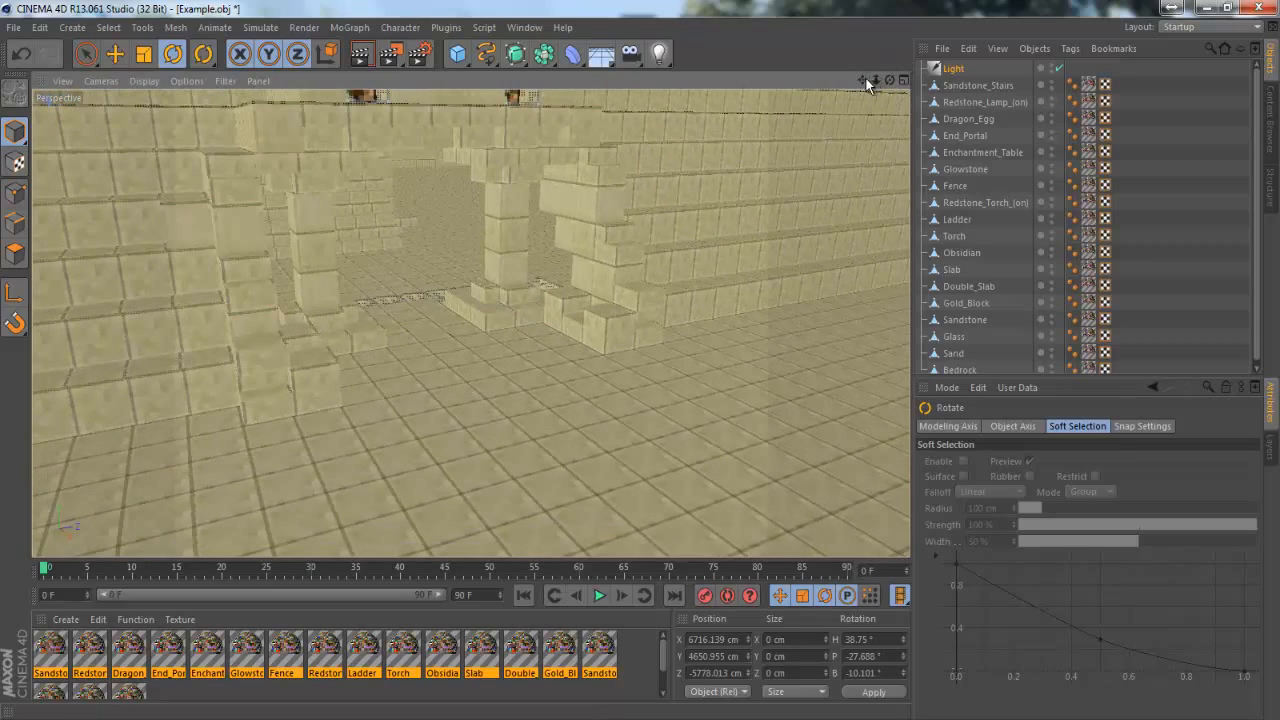
drag(865, 79, 642, 362)
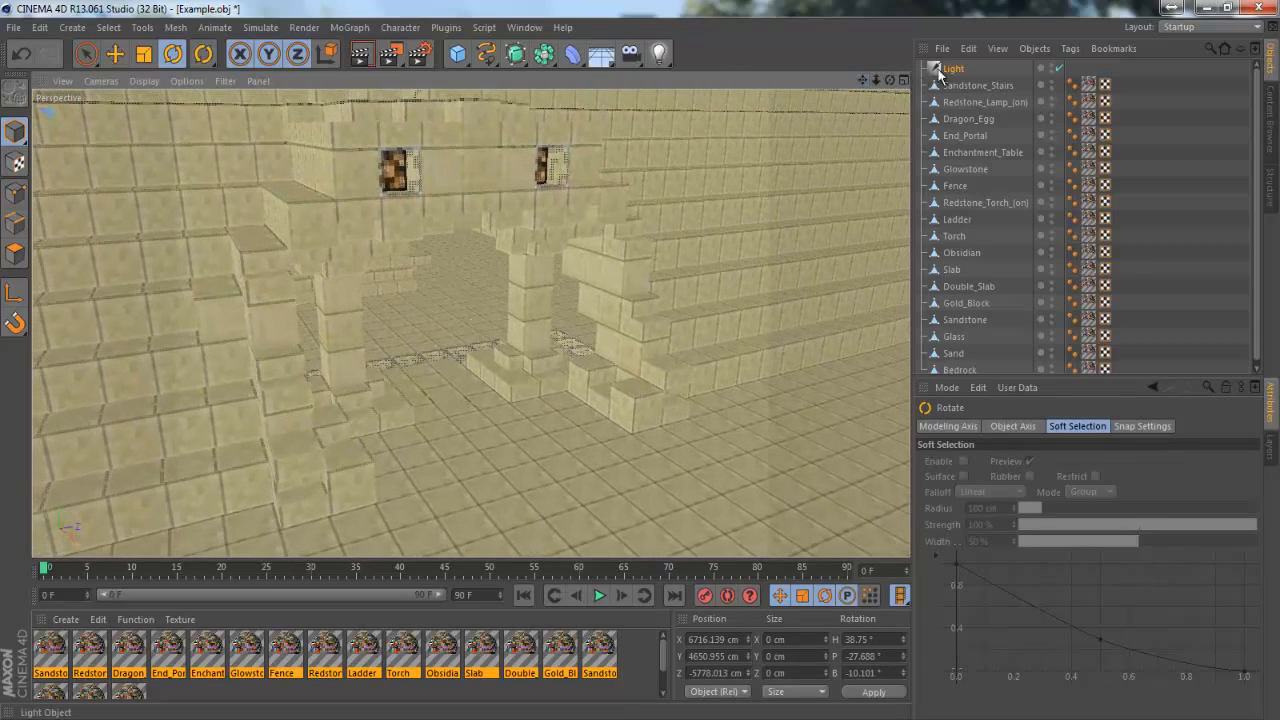
Give the infinite light a pale warm orange colour with a hue of 27° and RGB 255, 238, 225
click(954, 69)
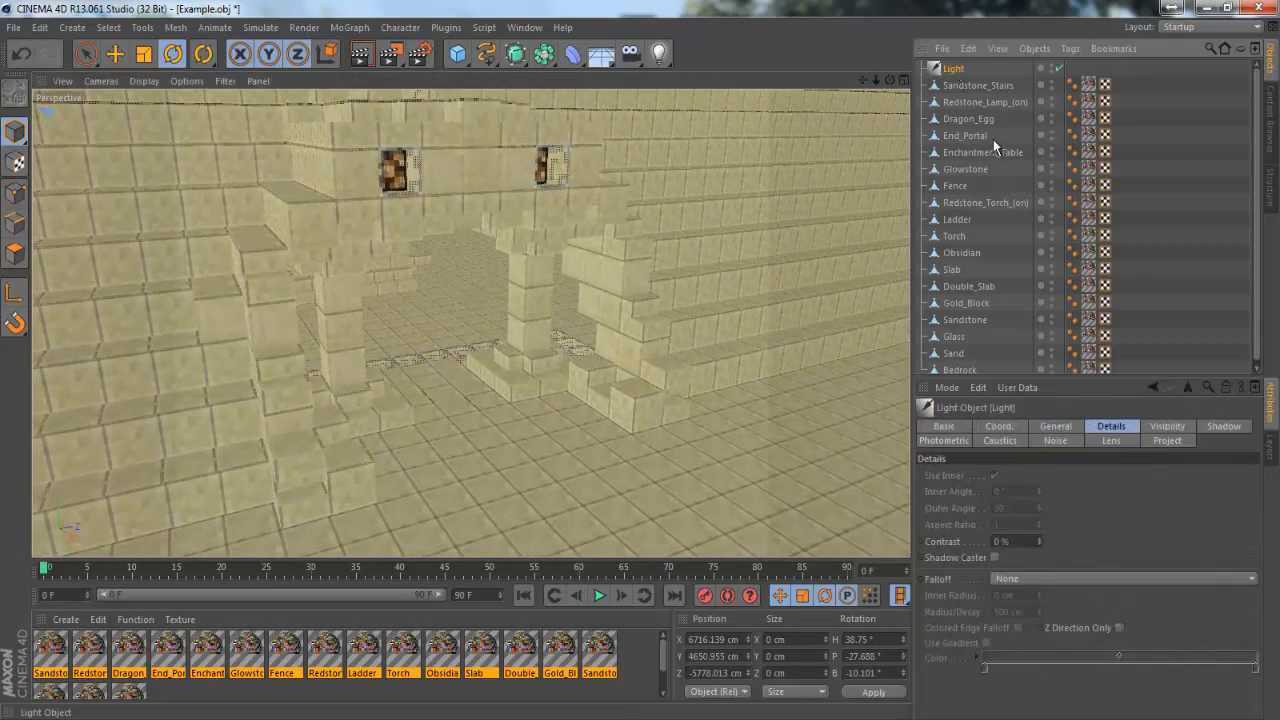
click(1050, 428)
click(990, 485)
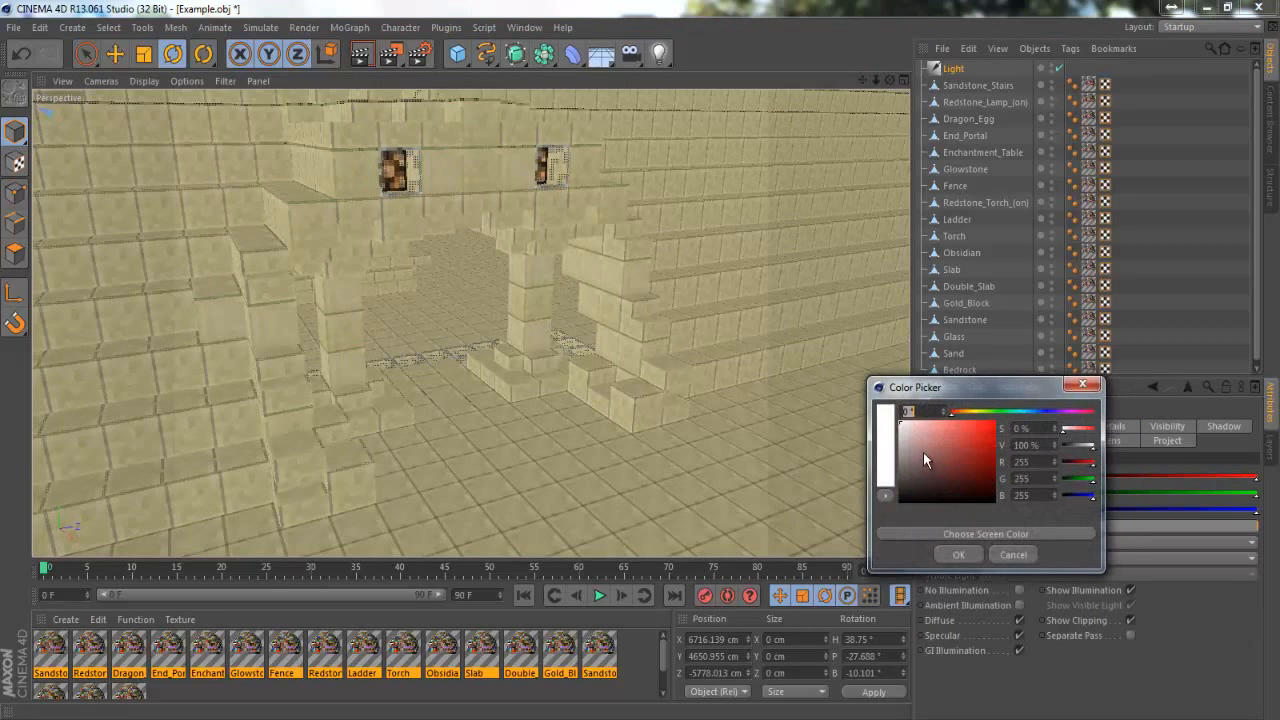
click(963, 408)
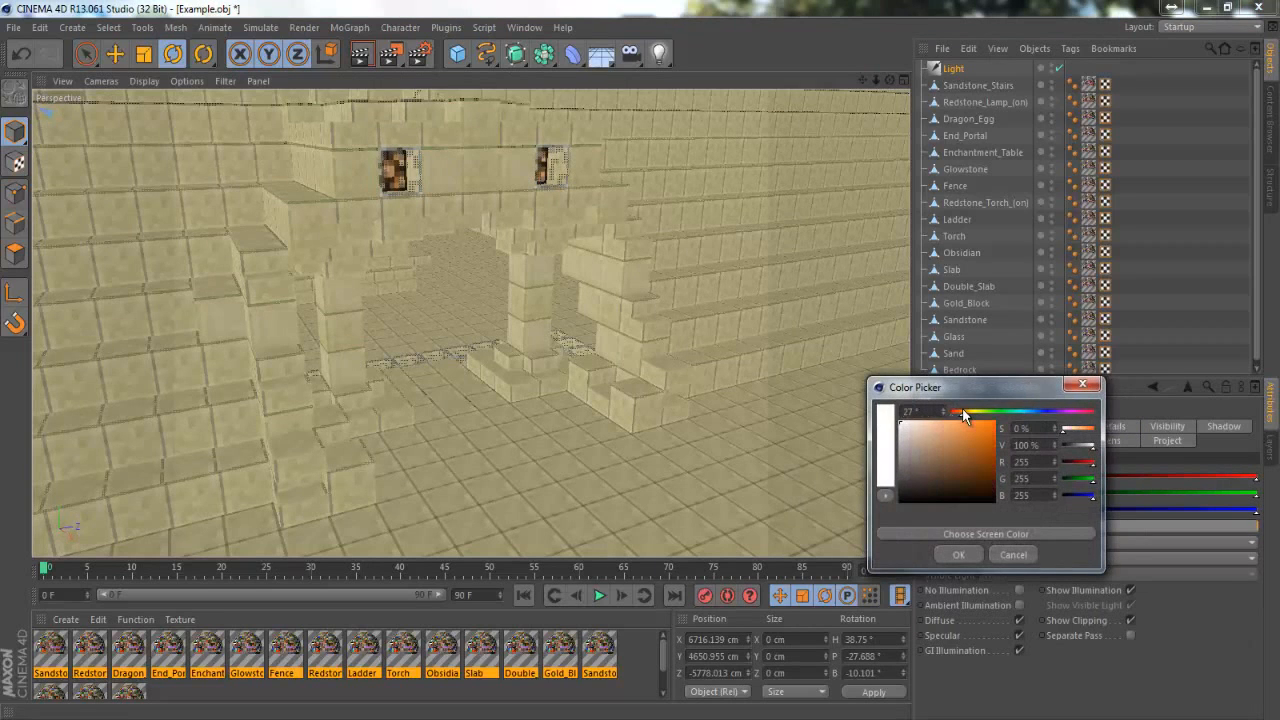
click(911, 420)
drag(911, 416, 910, 412)
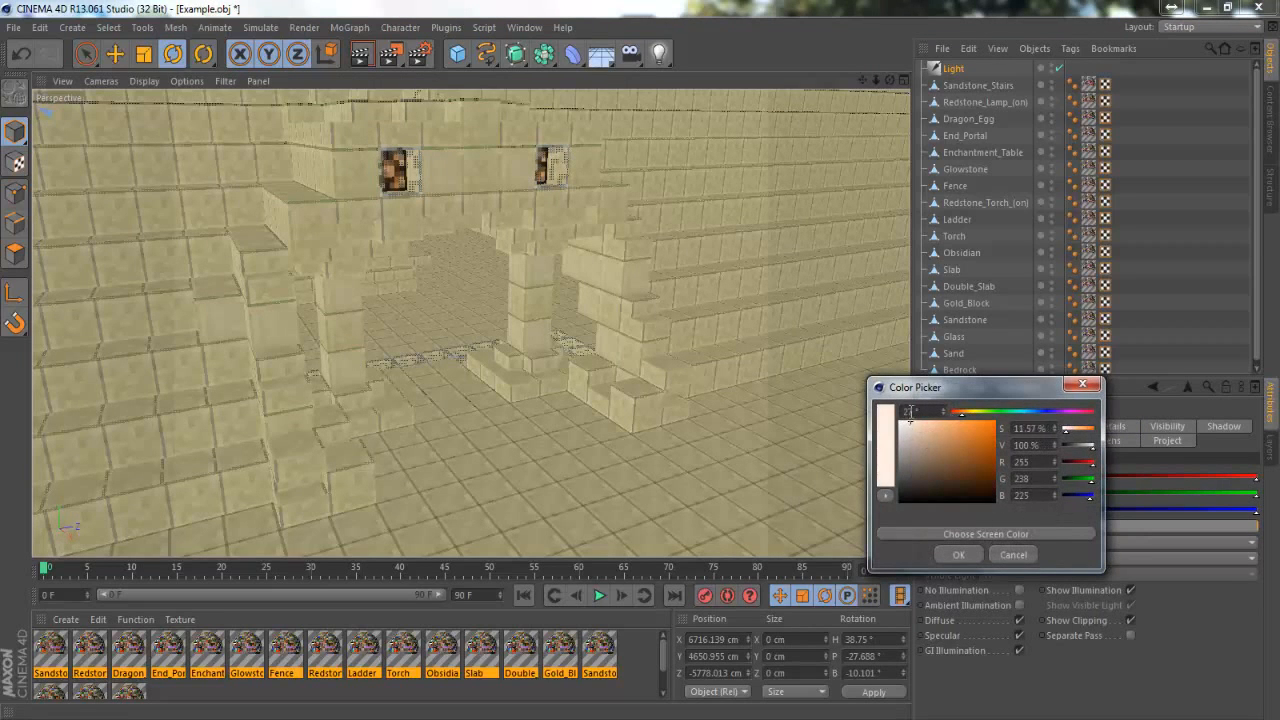
click(956, 552)
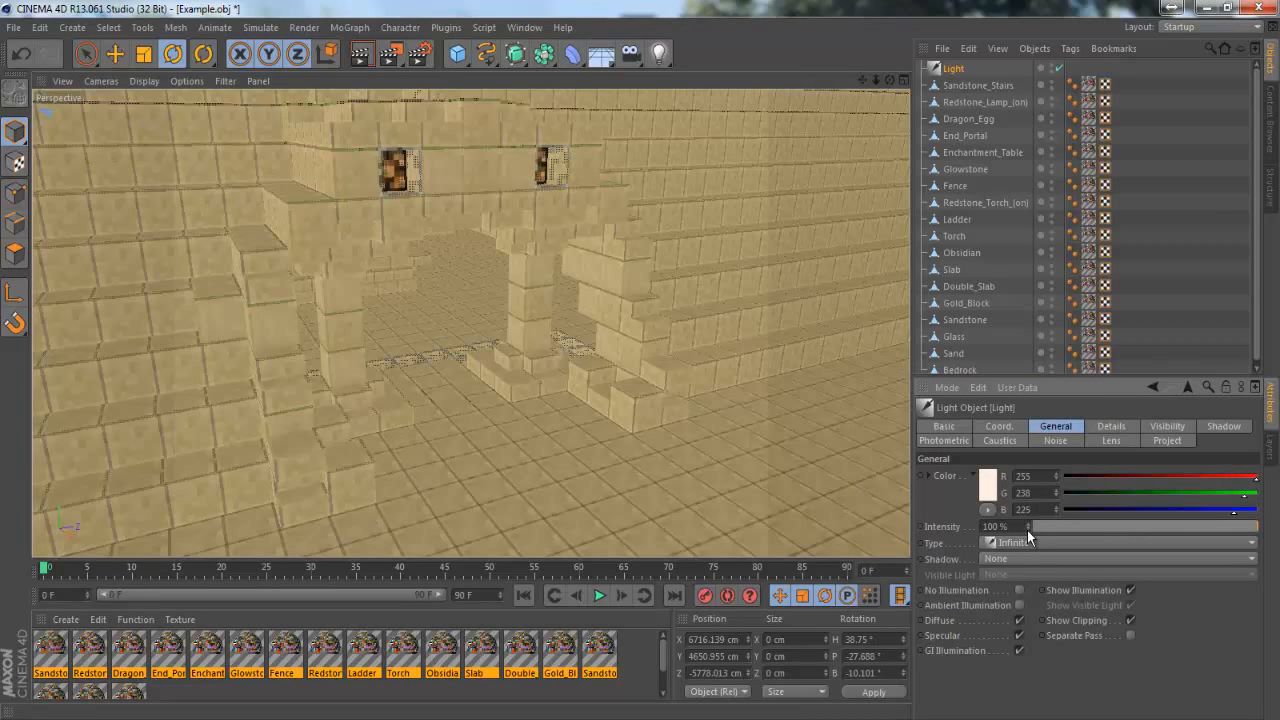
Set the infinite light's shadow type to Shadow Maps (Soft) and look through its shadow, project and photometric attributes
click(1035, 557)
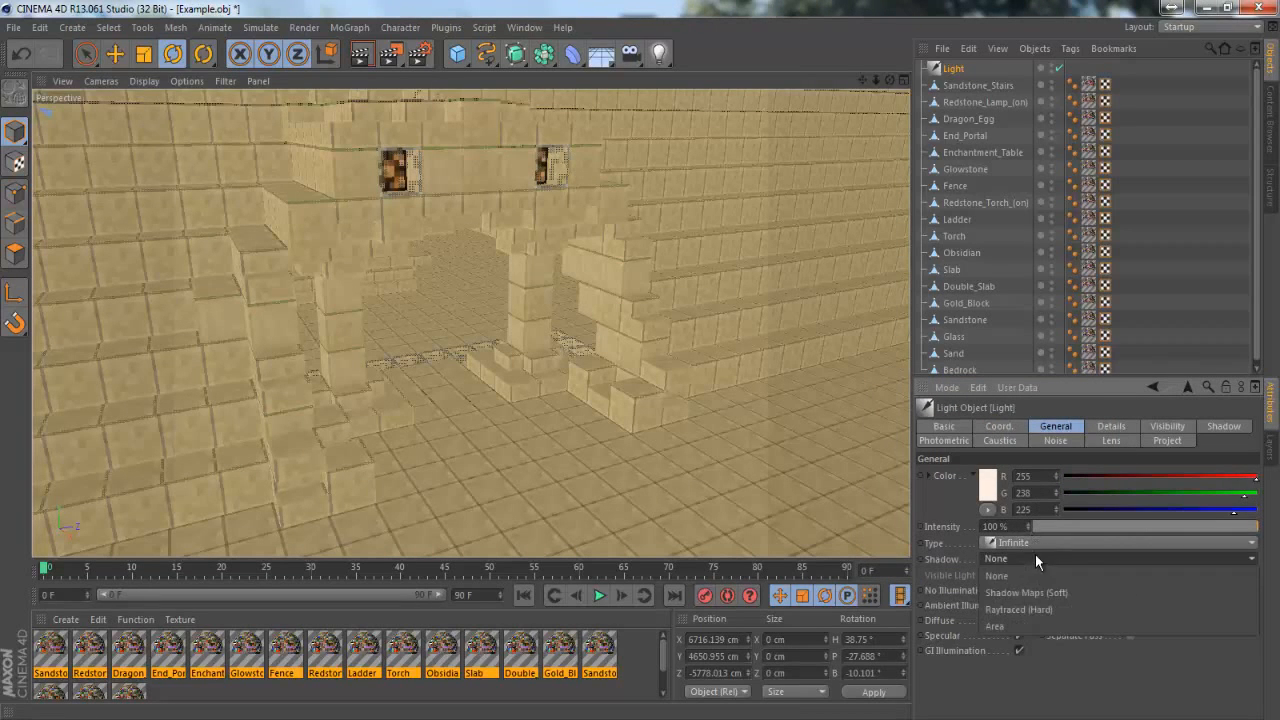
click(1054, 591)
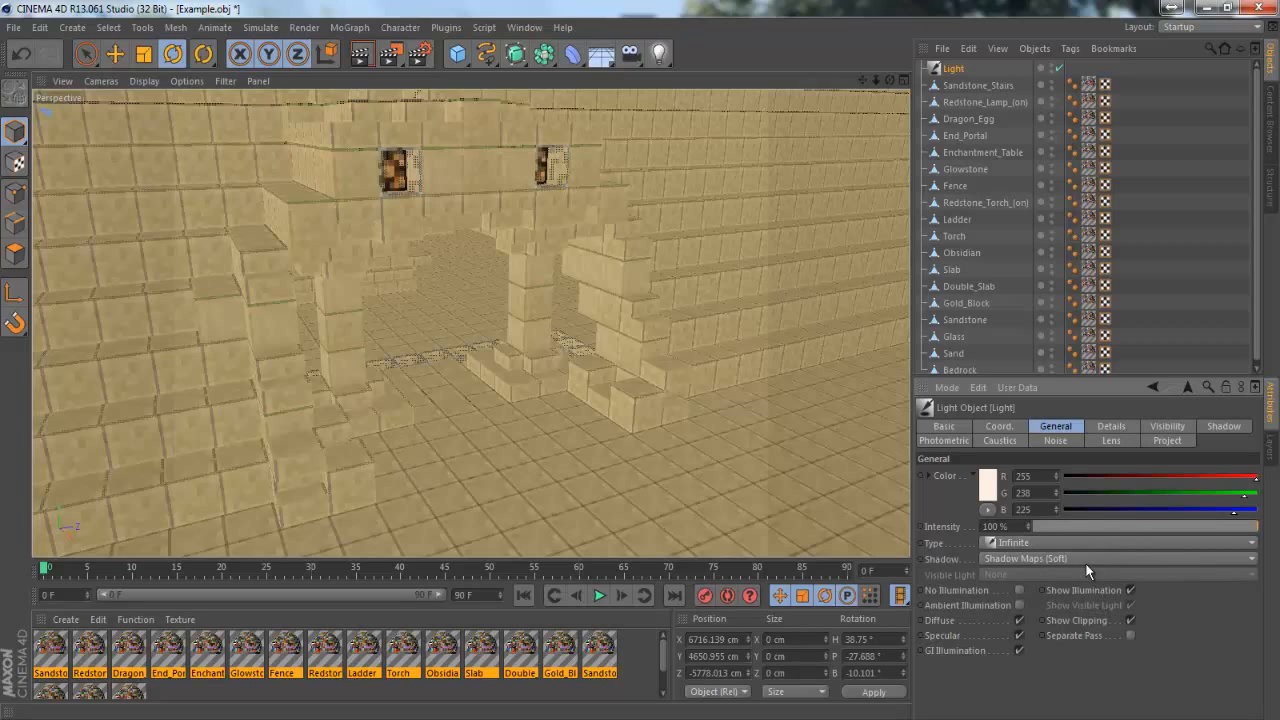
click(1111, 427)
click(1166, 427)
click(1223, 427)
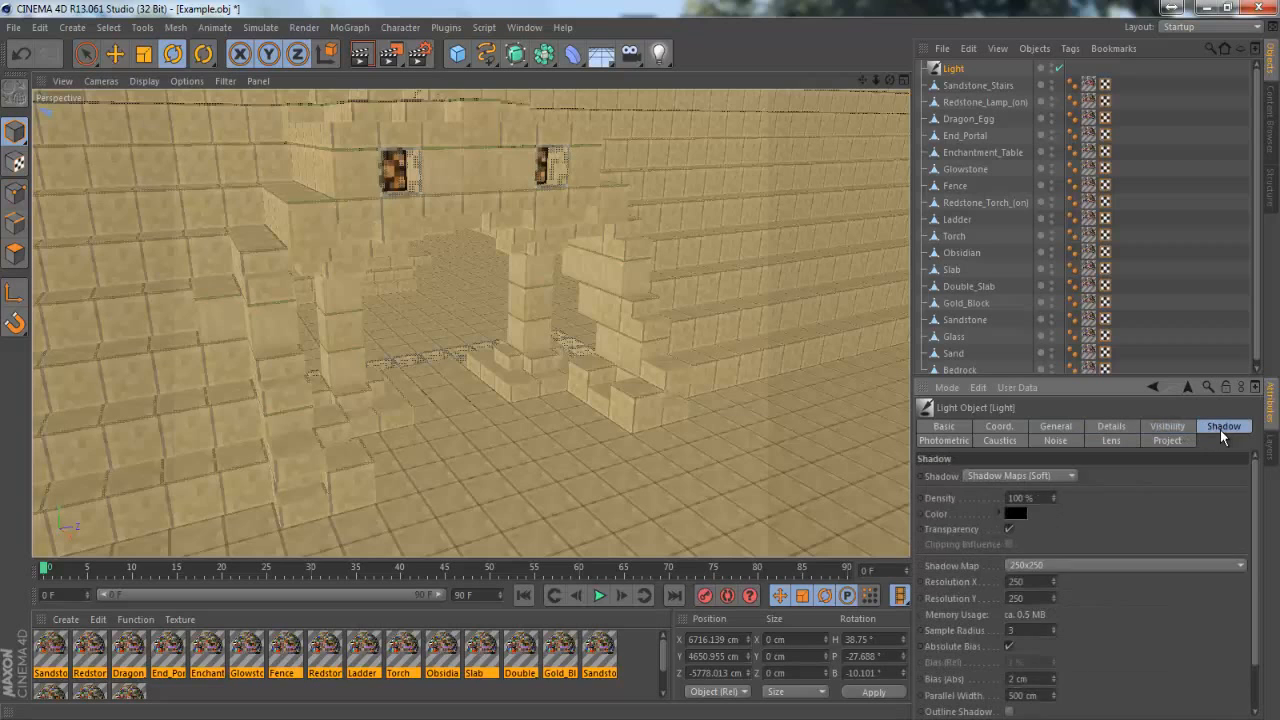
click(1173, 443)
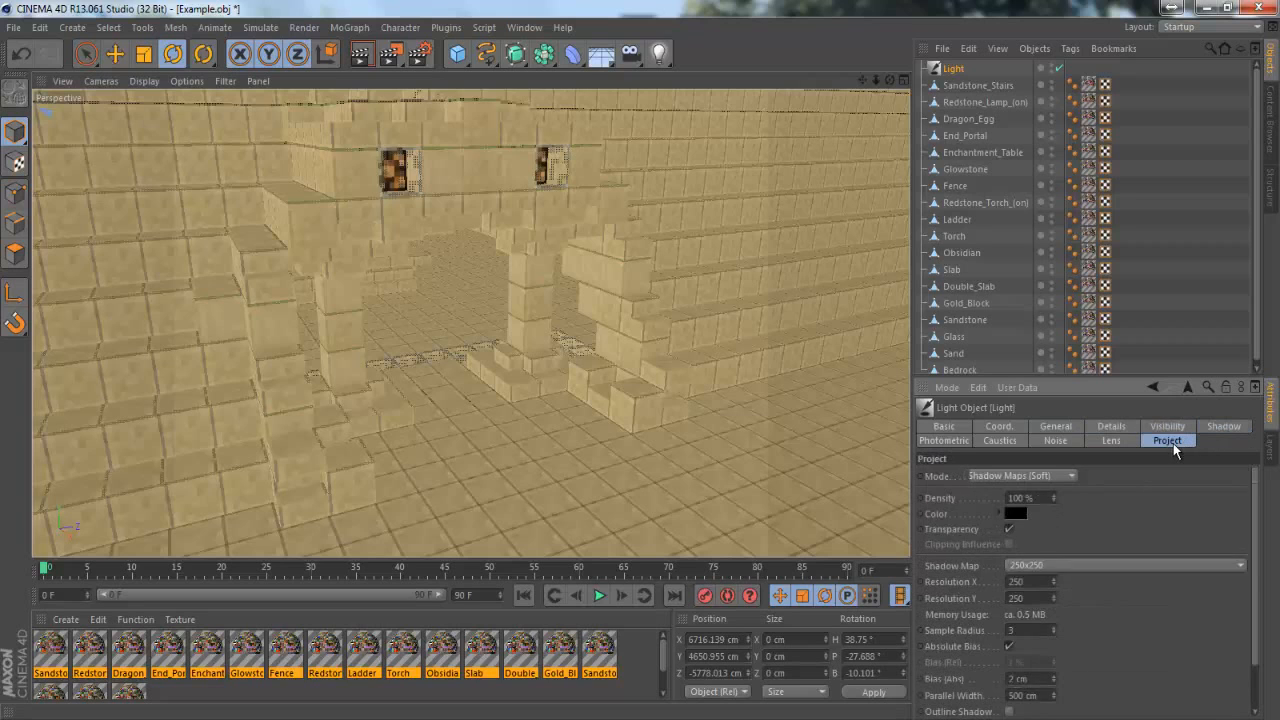
click(950, 441)
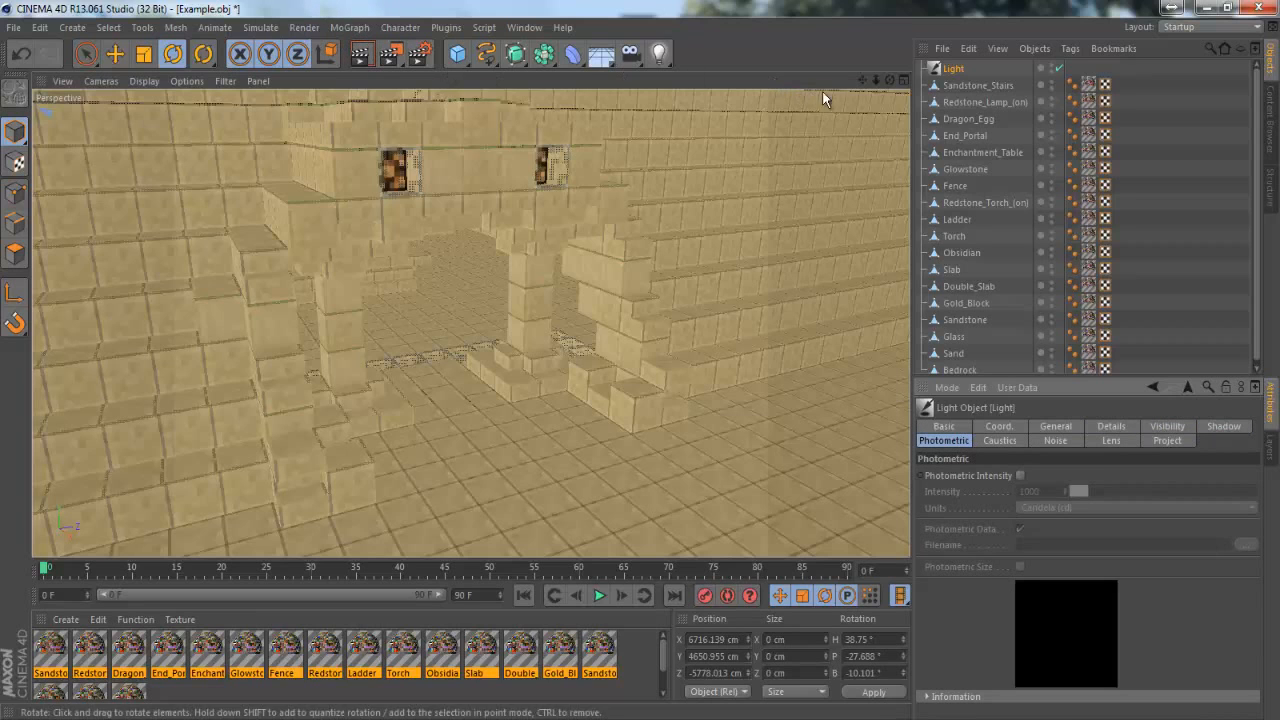
Render the active view of the large pyramid's entrance as a preview, and return to the light's attributes
drag(860, 82, 640, 360)
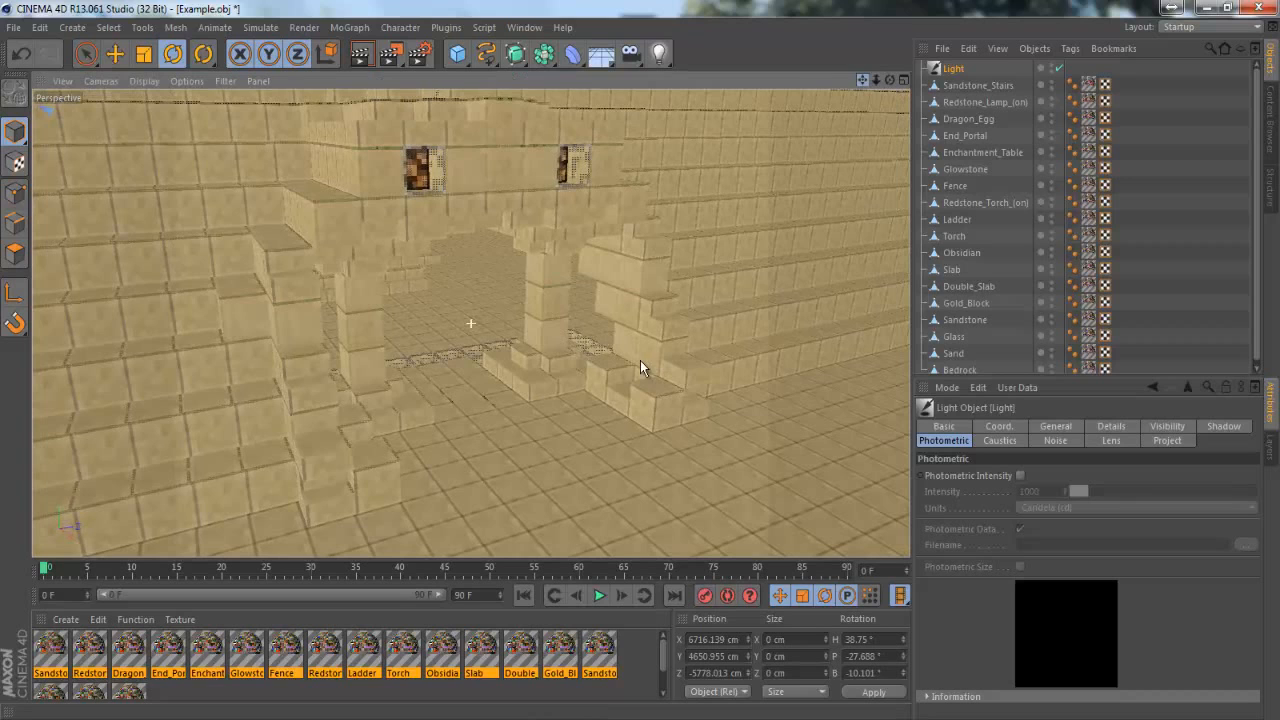
click(364, 55)
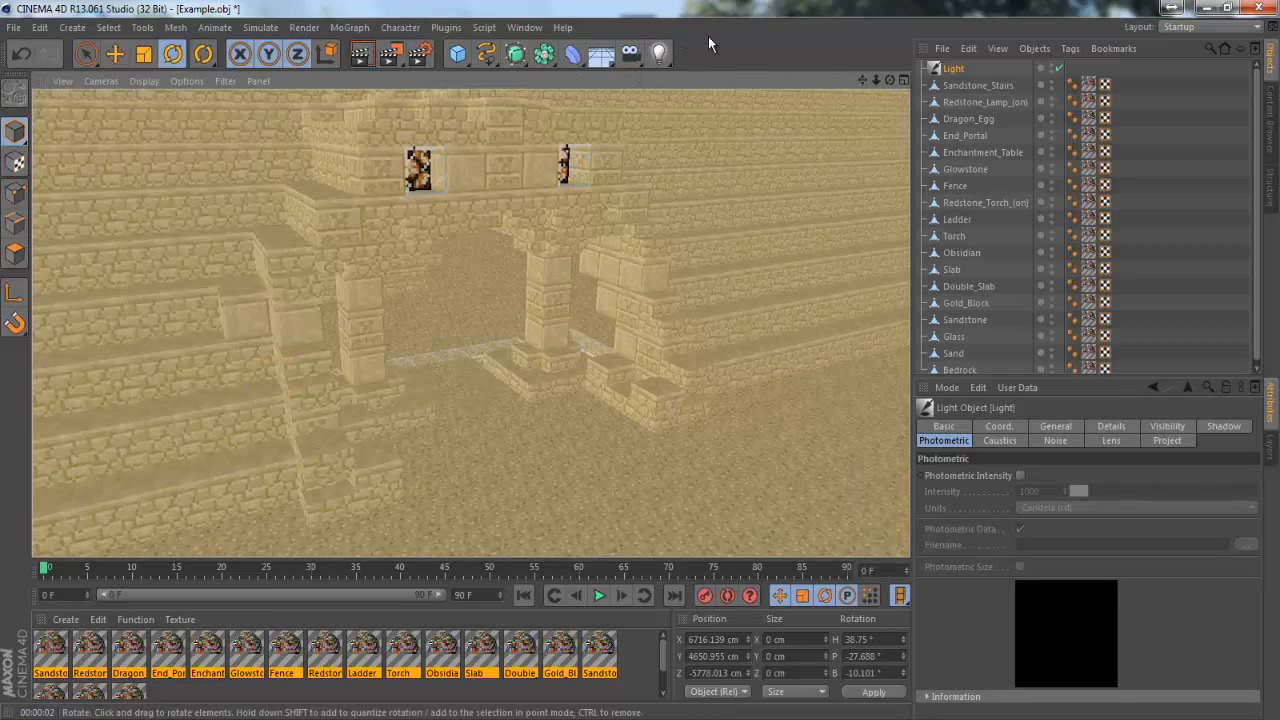
click(948, 68)
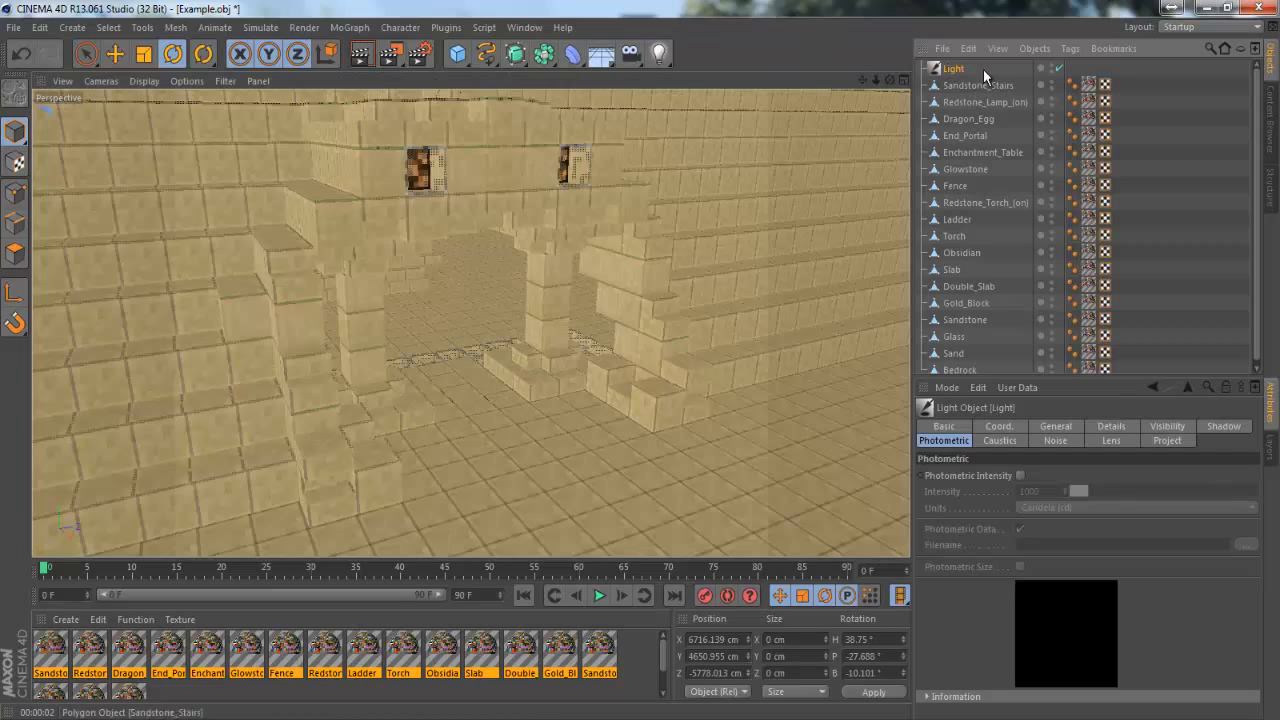
Add the Ambient Occlusion and Global Illumination effects to the render settings
click(420, 55)
click(128, 72)
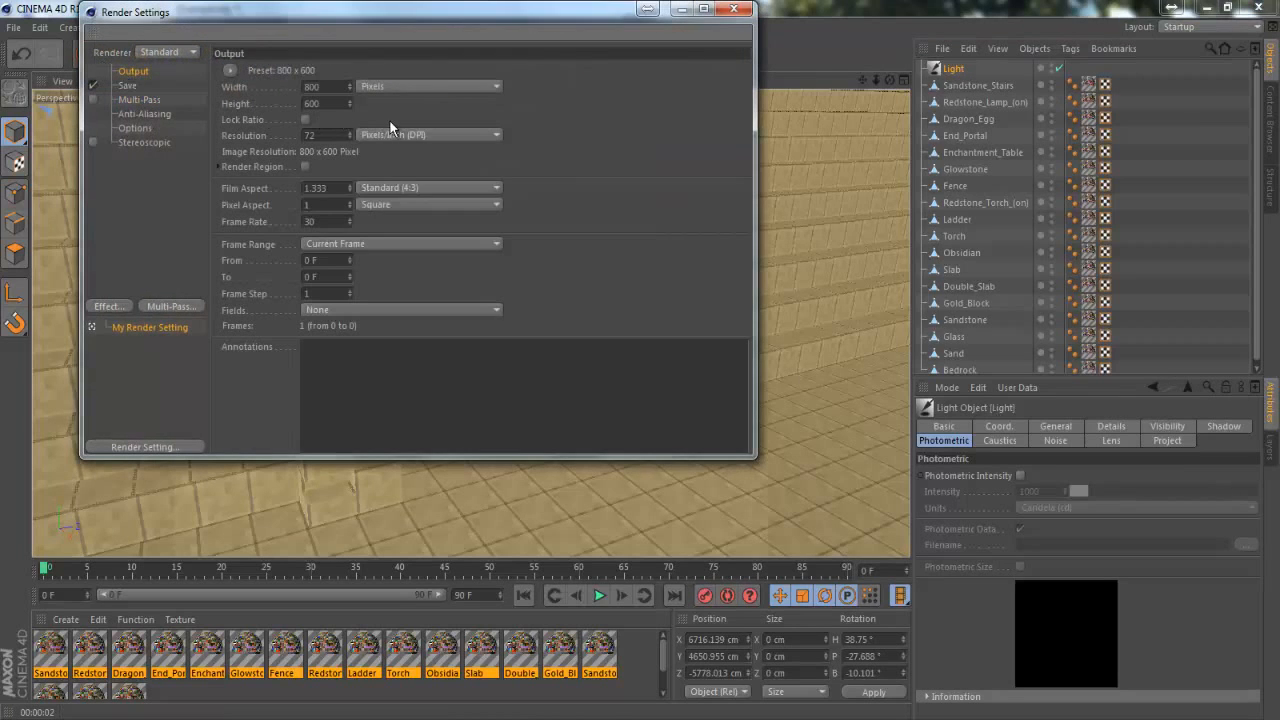
click(119, 303)
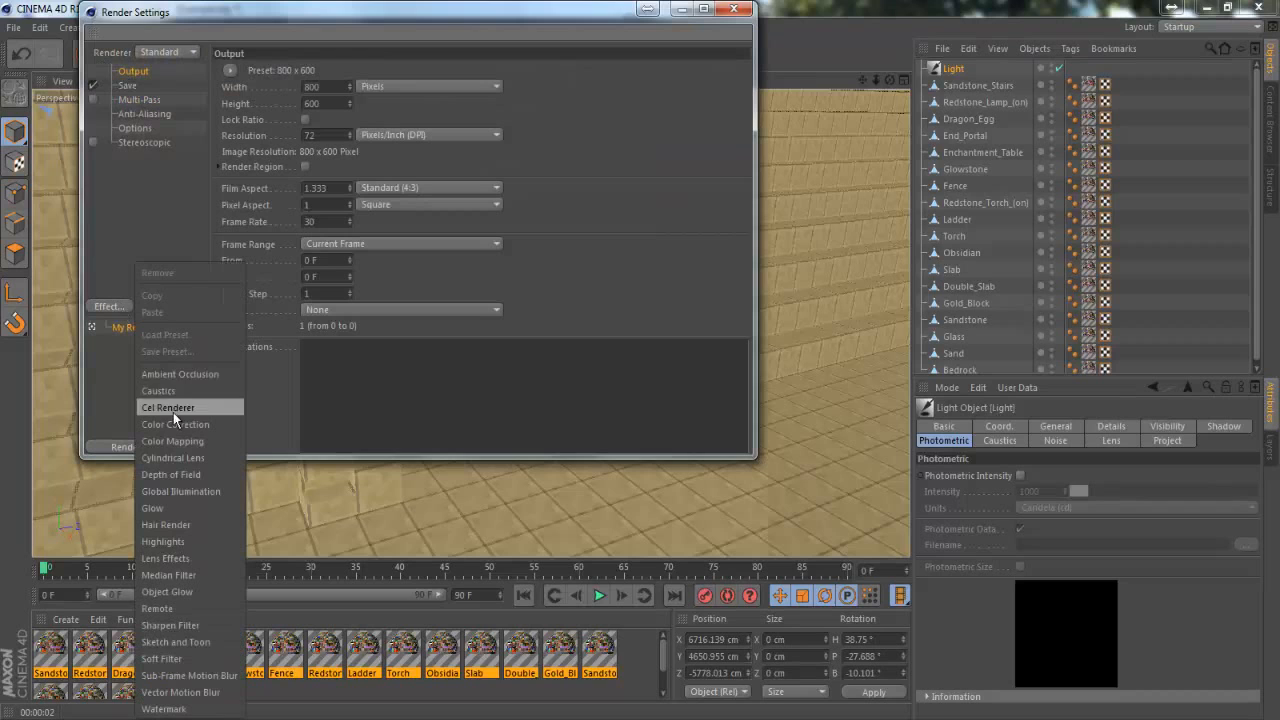
click(186, 375)
click(97, 307)
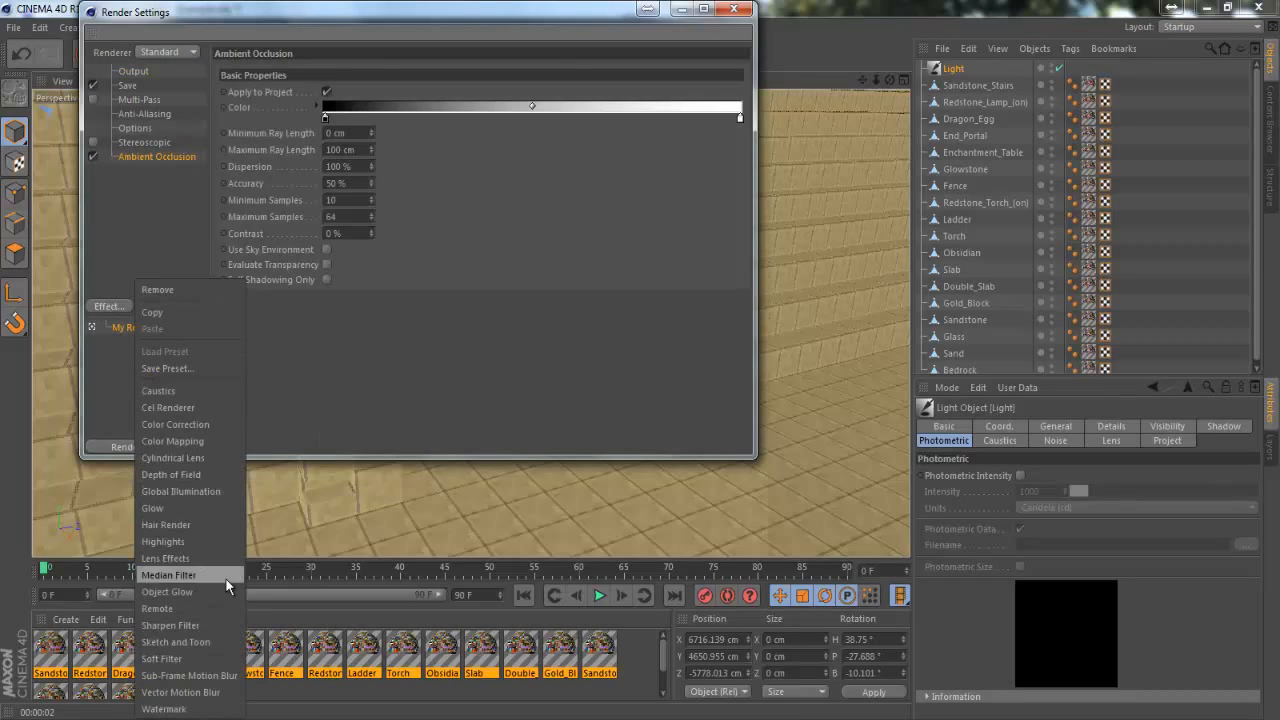
click(221, 492)
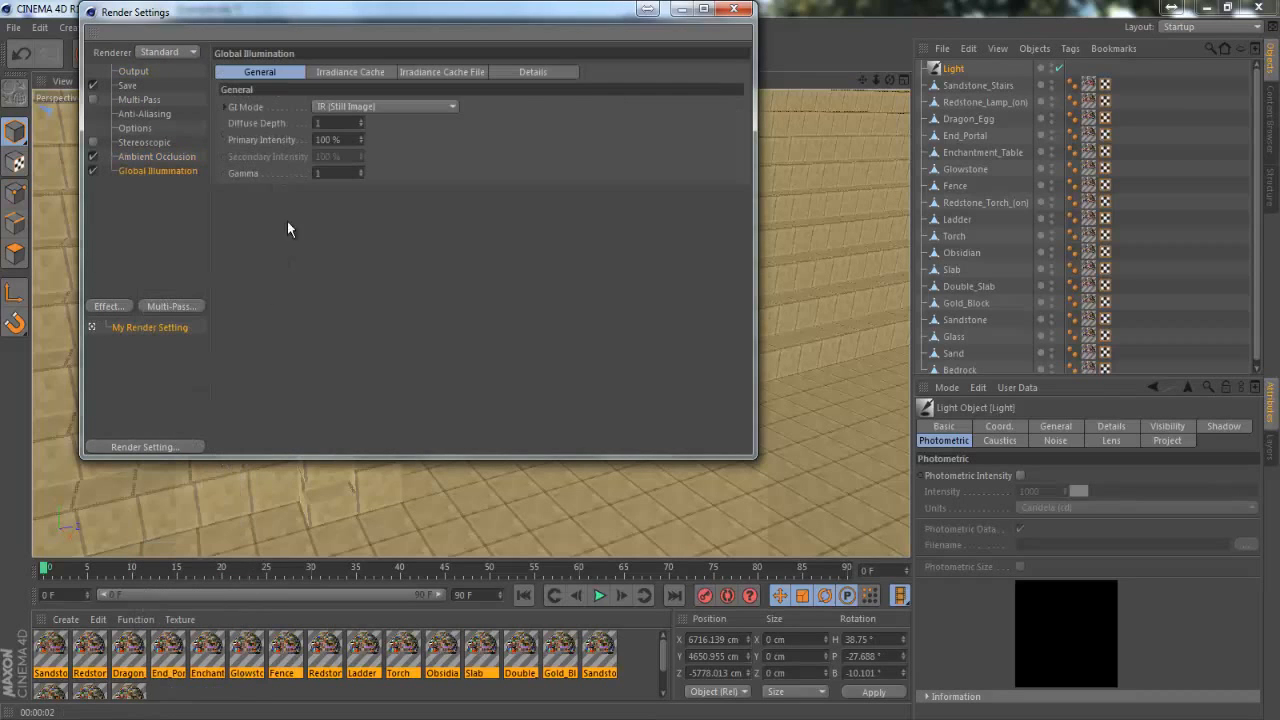
Set the GI mode to IR + QMC (Still Image), with stochastic samples and record density both at Low
click(338, 104)
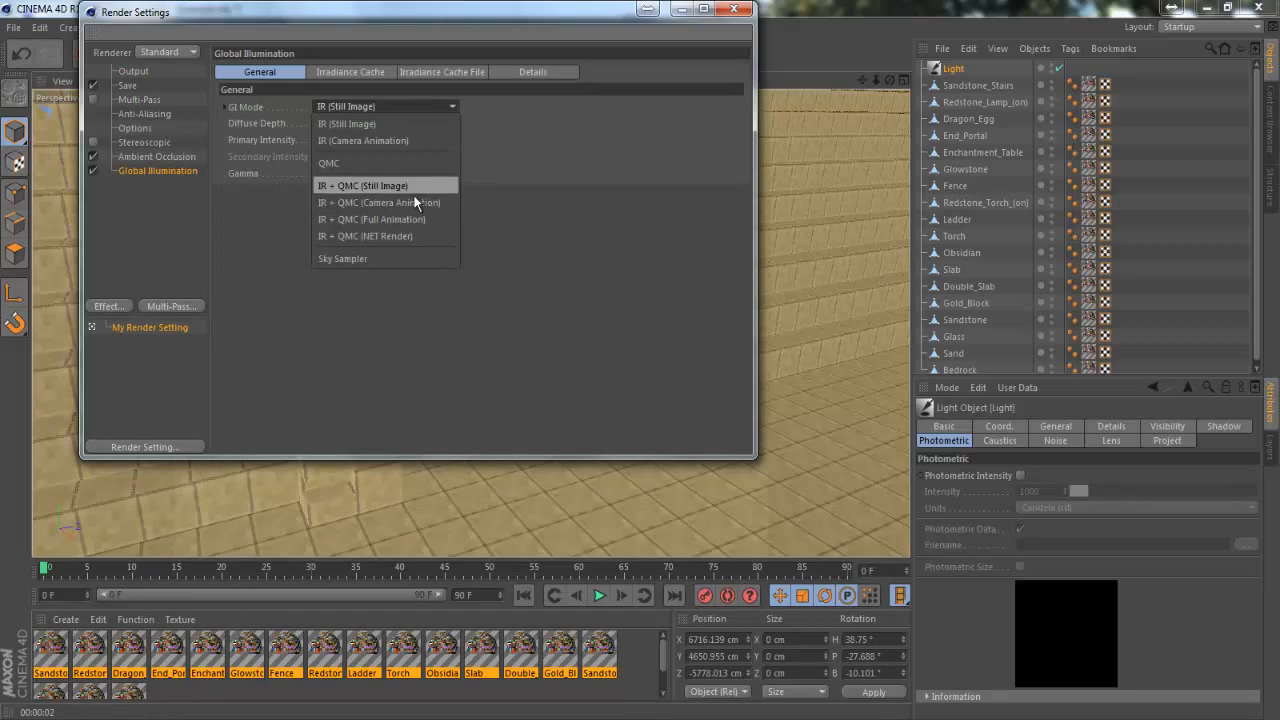
click(426, 185)
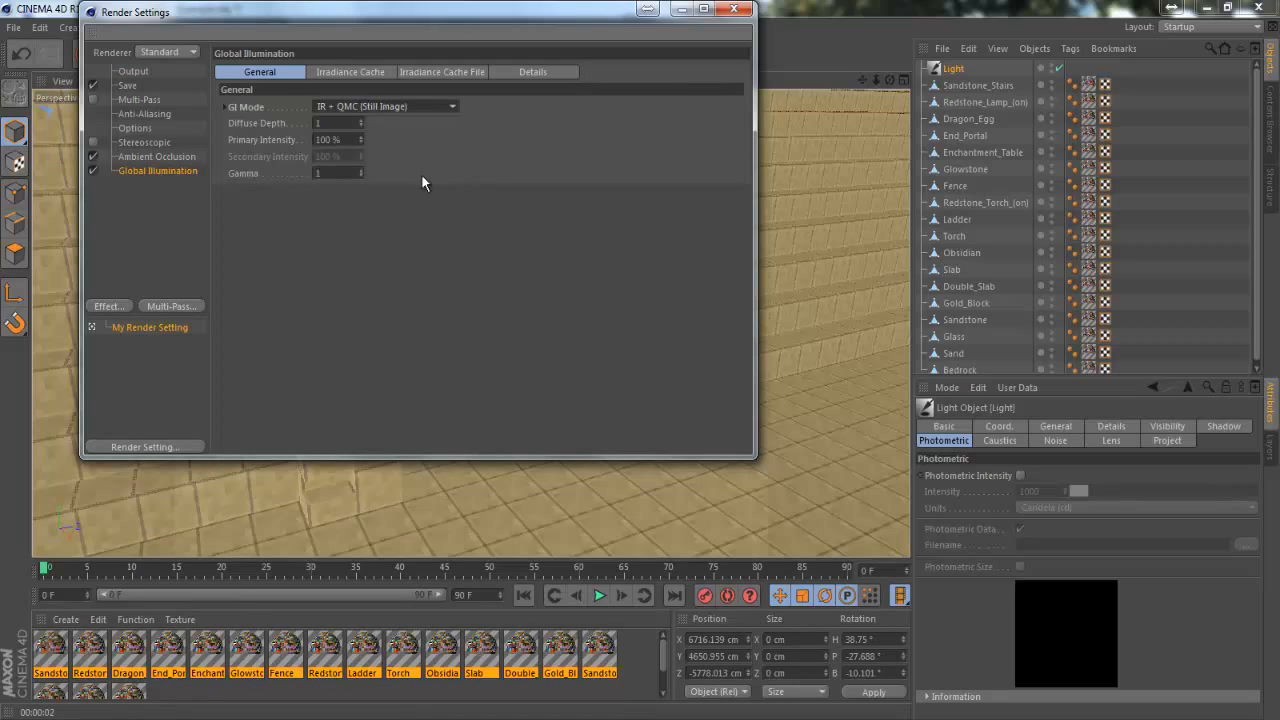
click(342, 73)
click(350, 107)
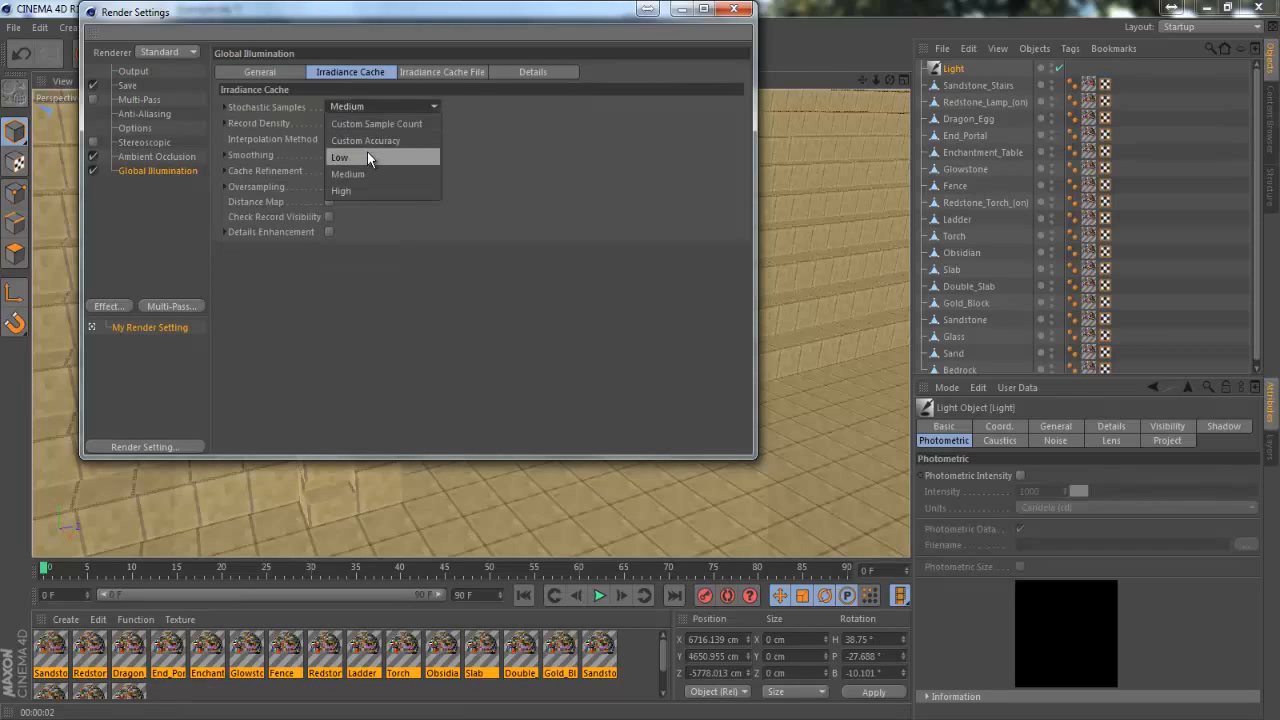
click(367, 157)
click(369, 122)
click(362, 167)
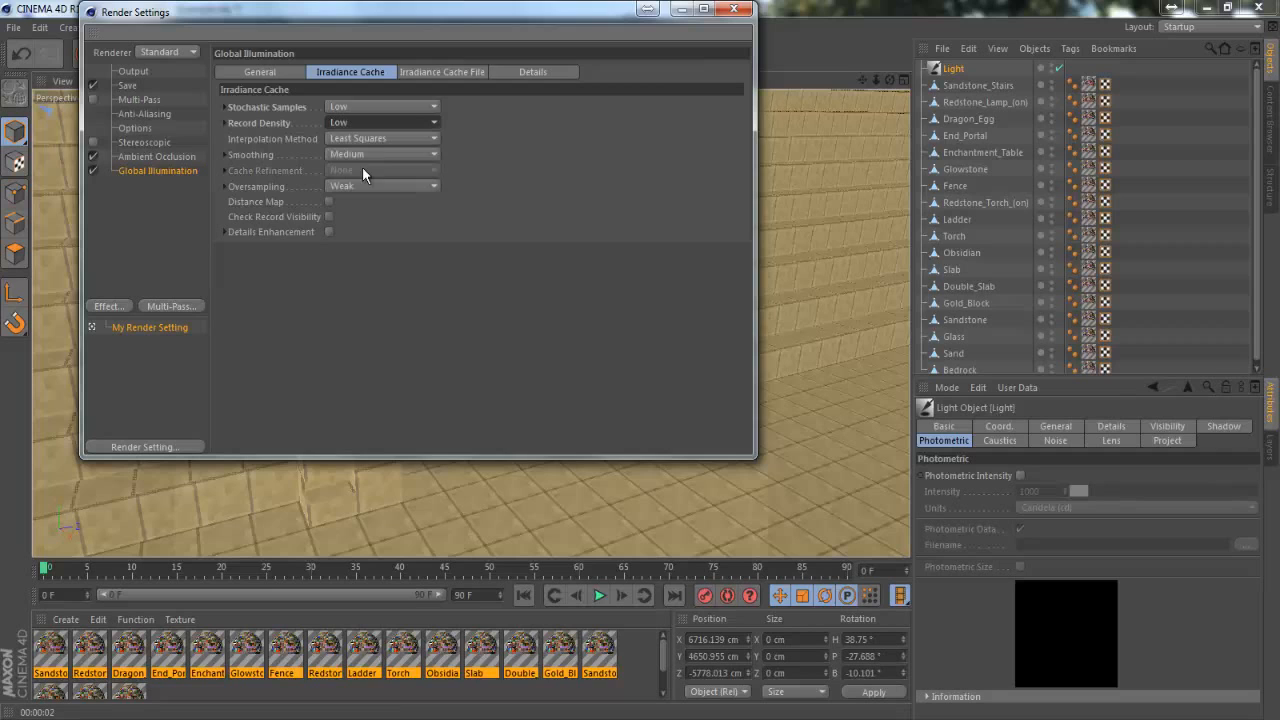
Set the render's anti-aliasing to Best
click(169, 157)
click(166, 112)
click(162, 99)
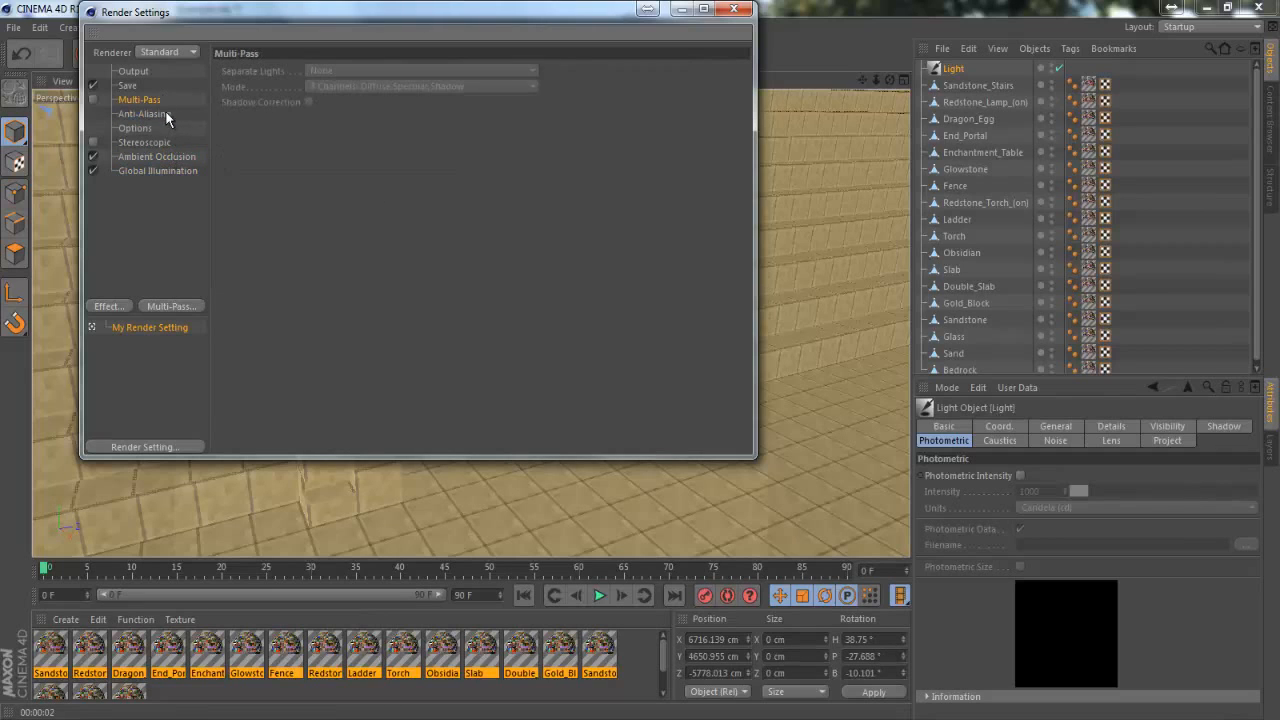
click(165, 114)
click(350, 71)
click(367, 118)
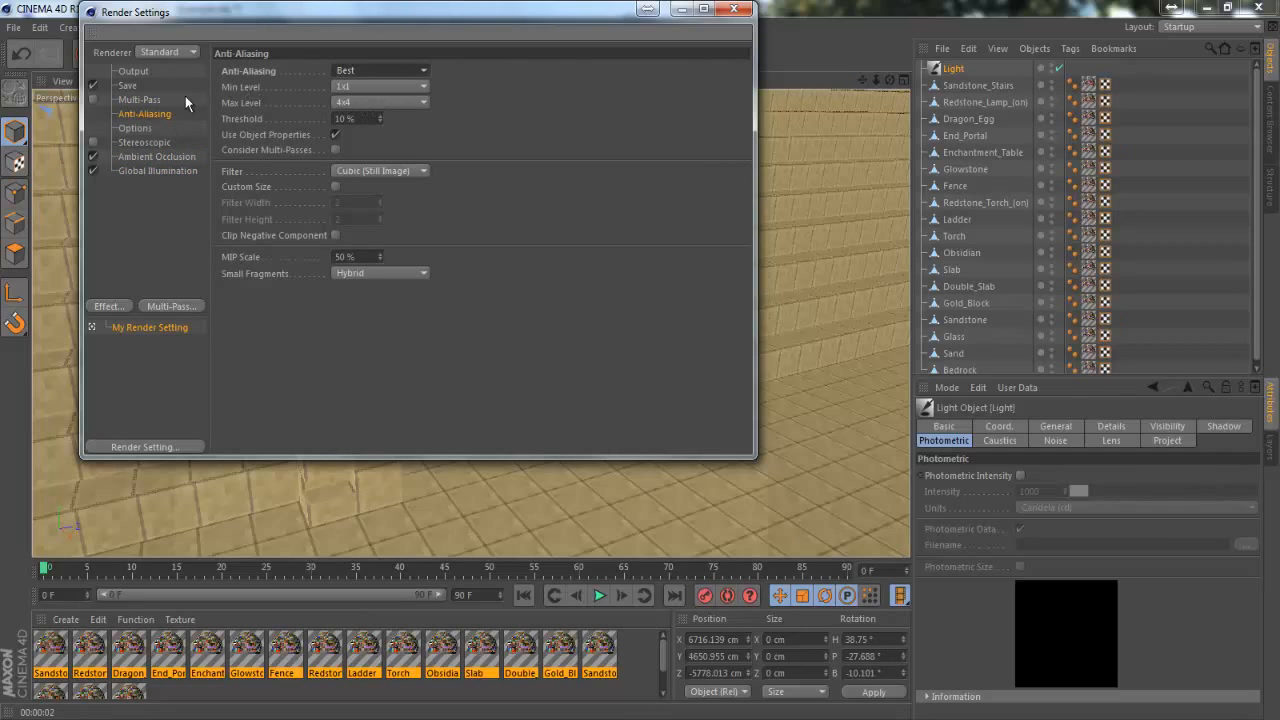
Set the render output to 1280 x 720 pixels with a resolution of 300 and close the render settings
click(130, 86)
click(133, 71)
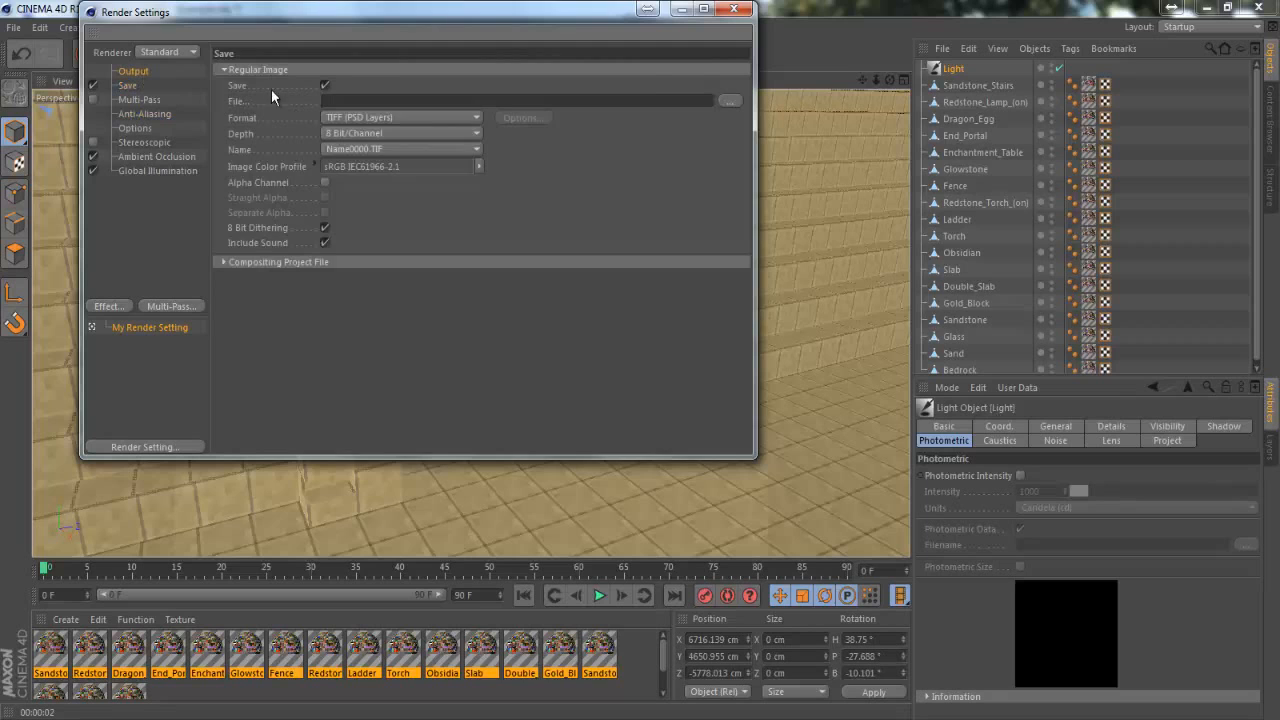
double_click(321, 86)
text(1280)
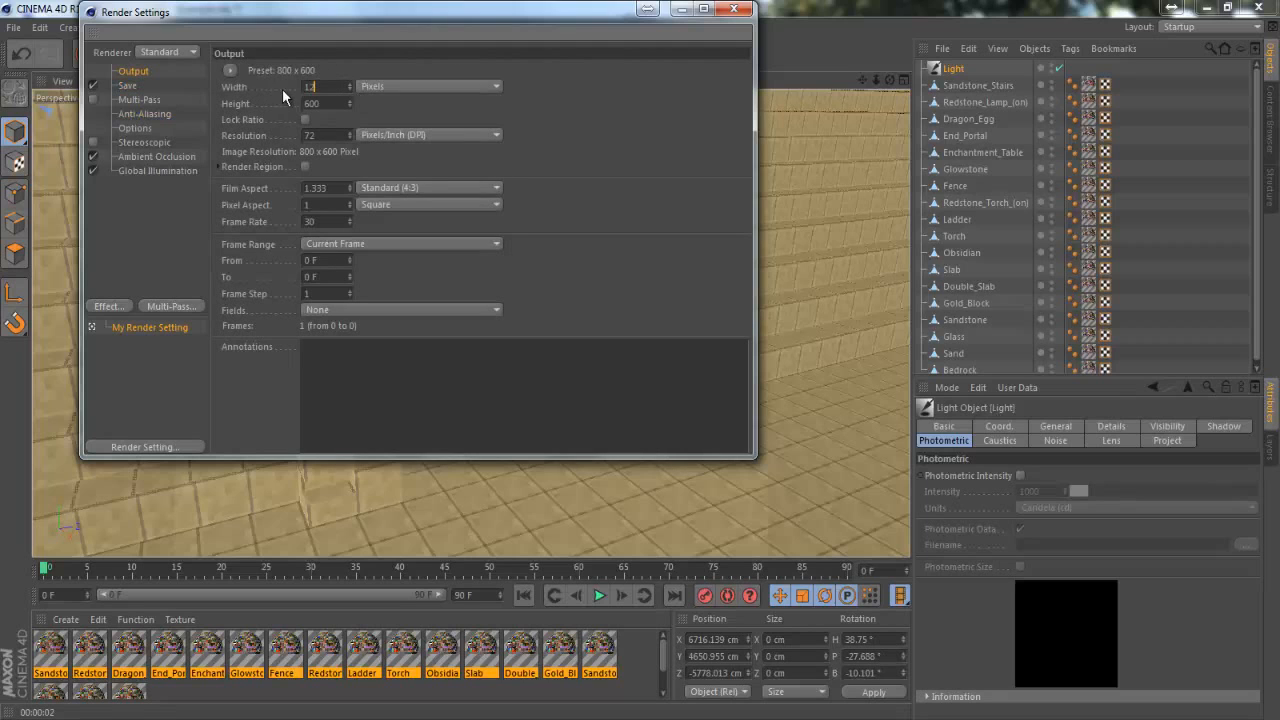
double_click(321, 103)
text(720)
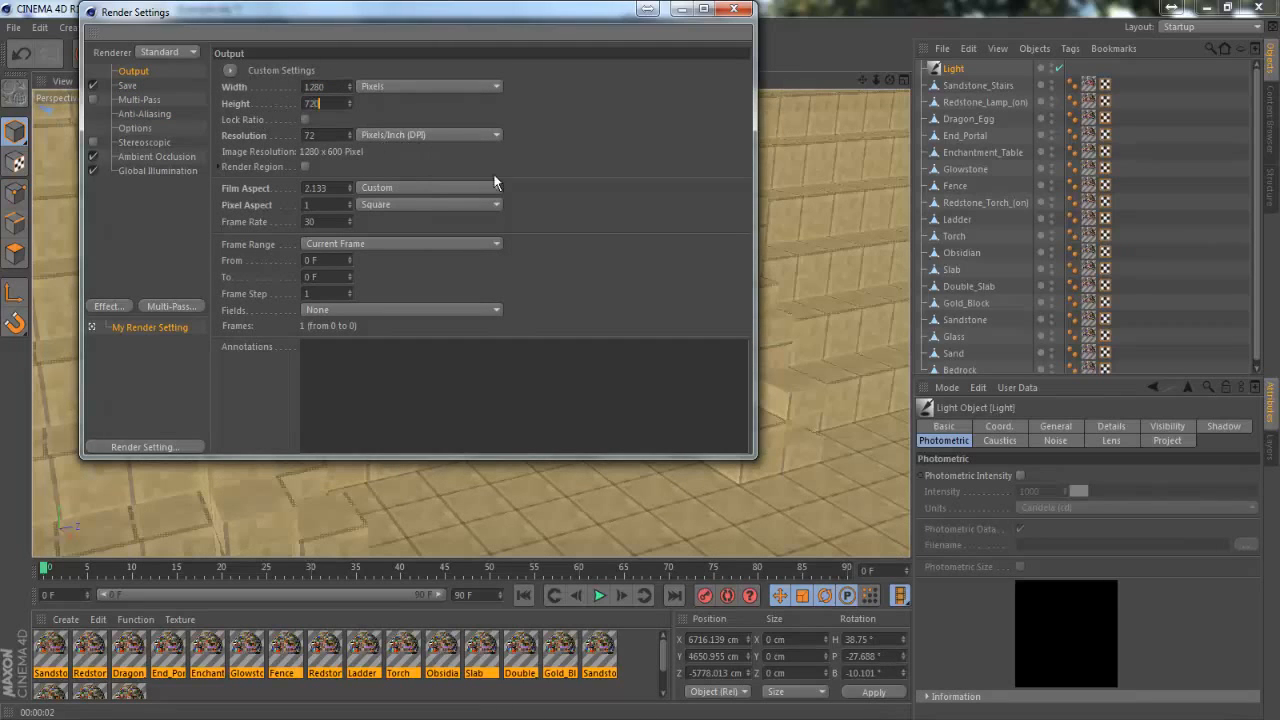
key(Return)
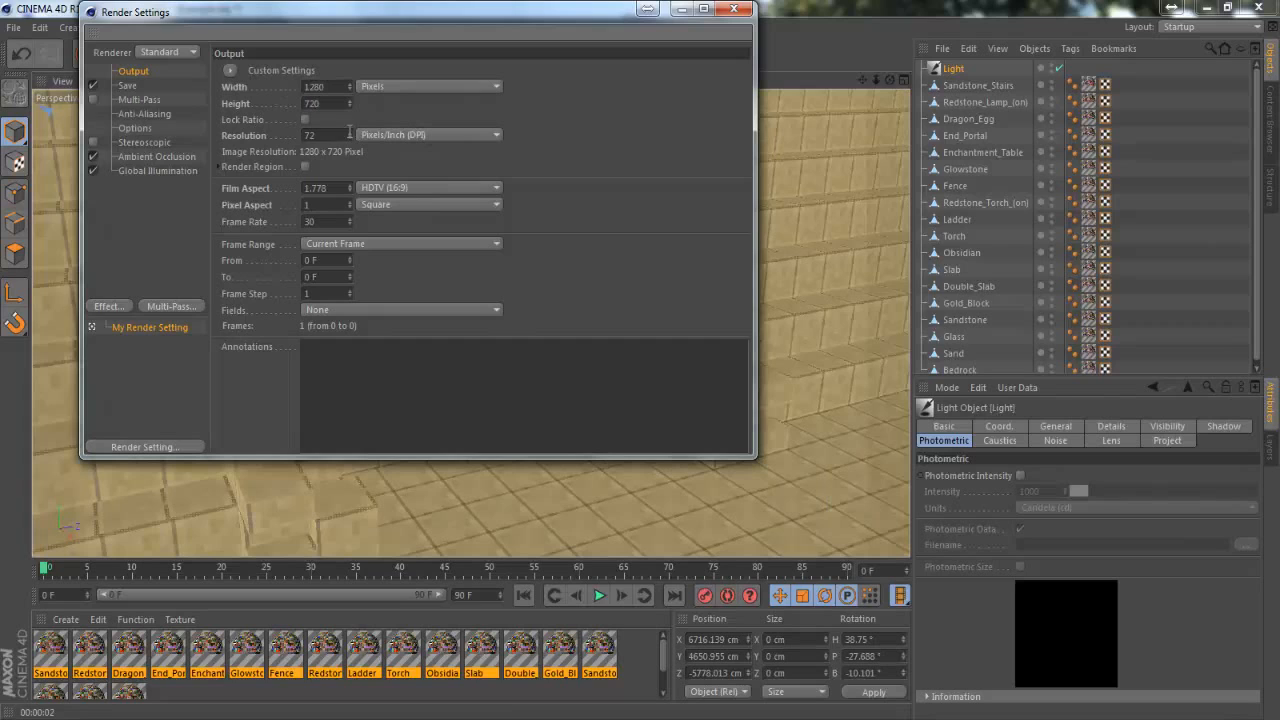
double_click(311, 134)
text(300)
click(139, 99)
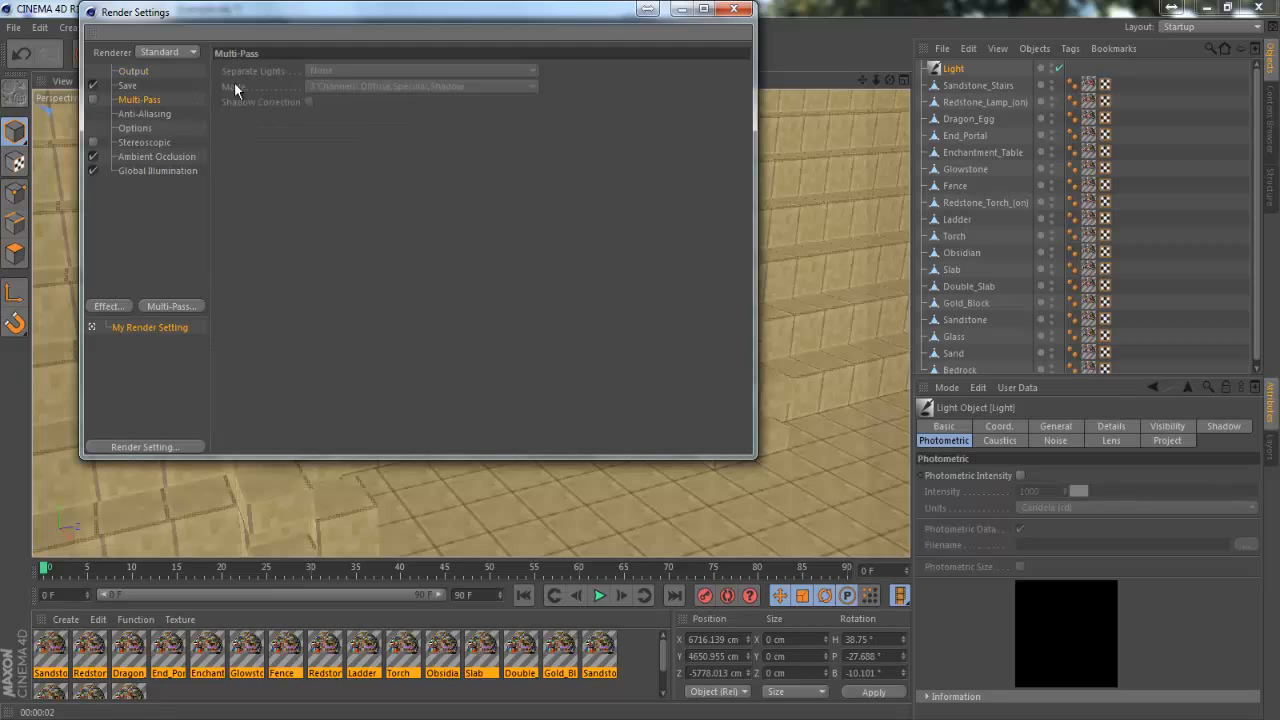
click(741, 9)
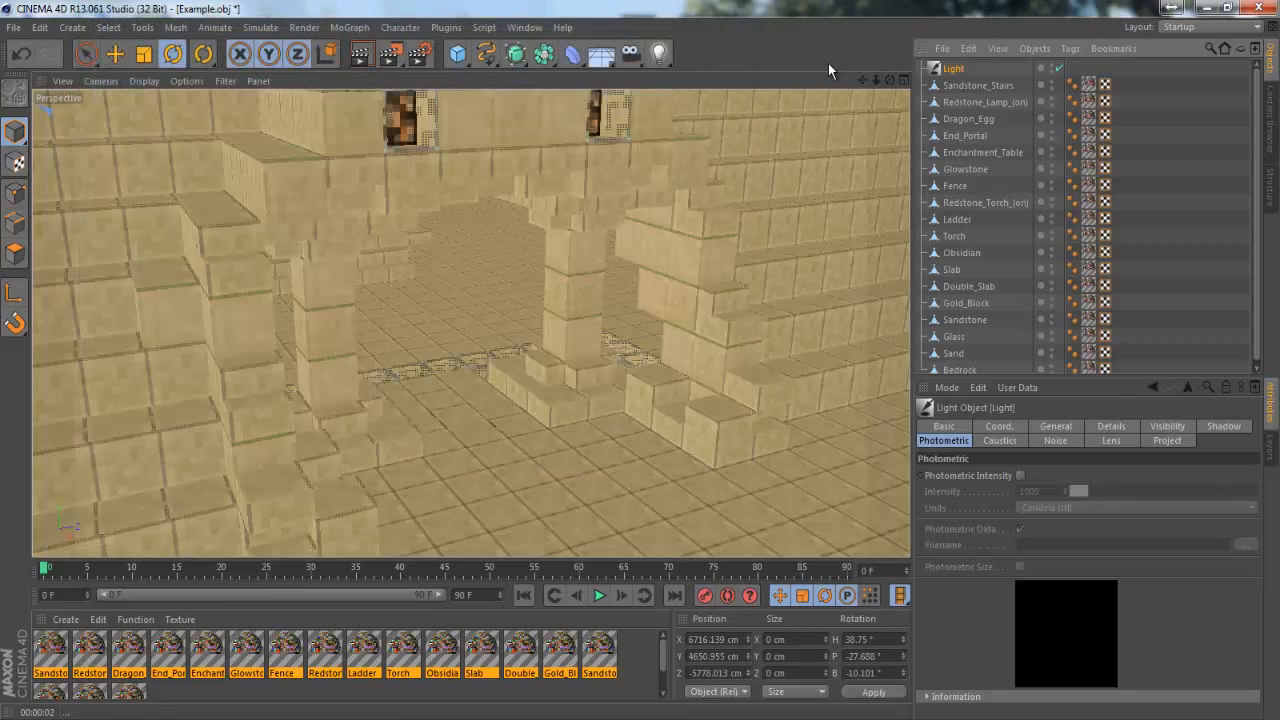
Reframe the pyramid entrance and test-render the view with ambient occlusion and global illumination, stopping it partway
drag(876, 80, 644, 360)
click(362, 58)
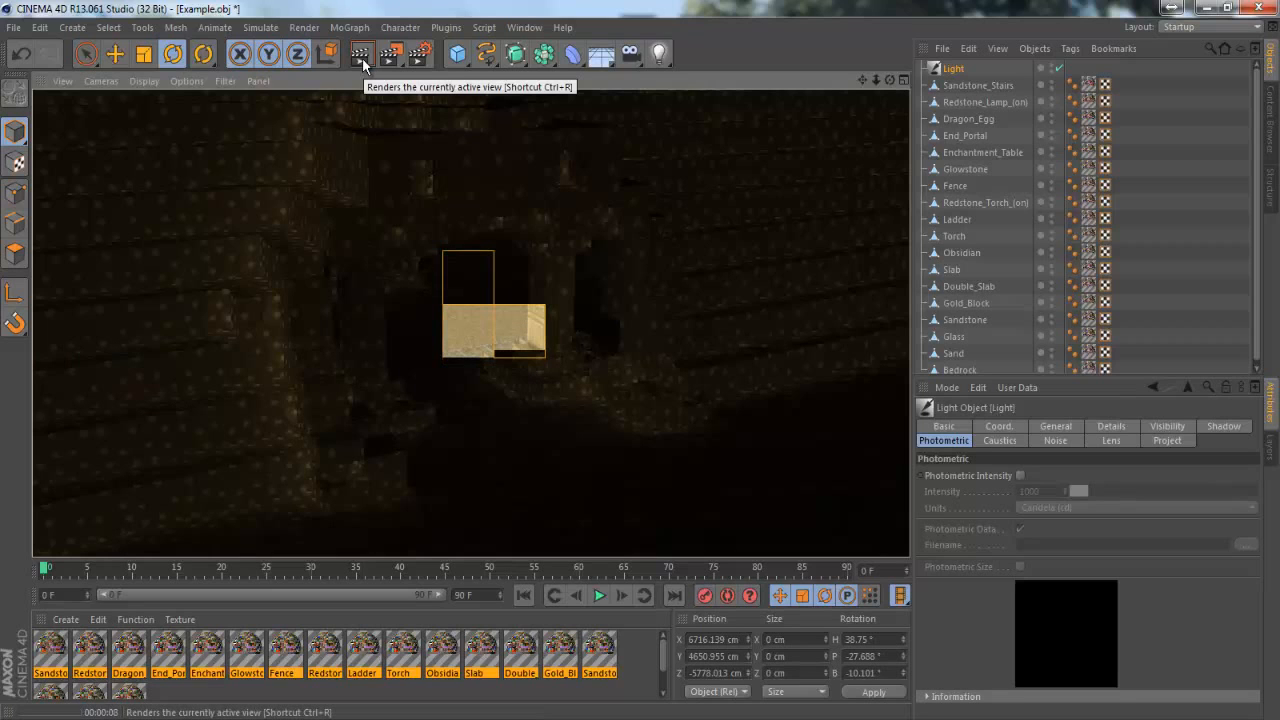
click(752, 269)
Set the infinite light's shadow type to Raytraced (Hard) and render the active view again
click(954, 69)
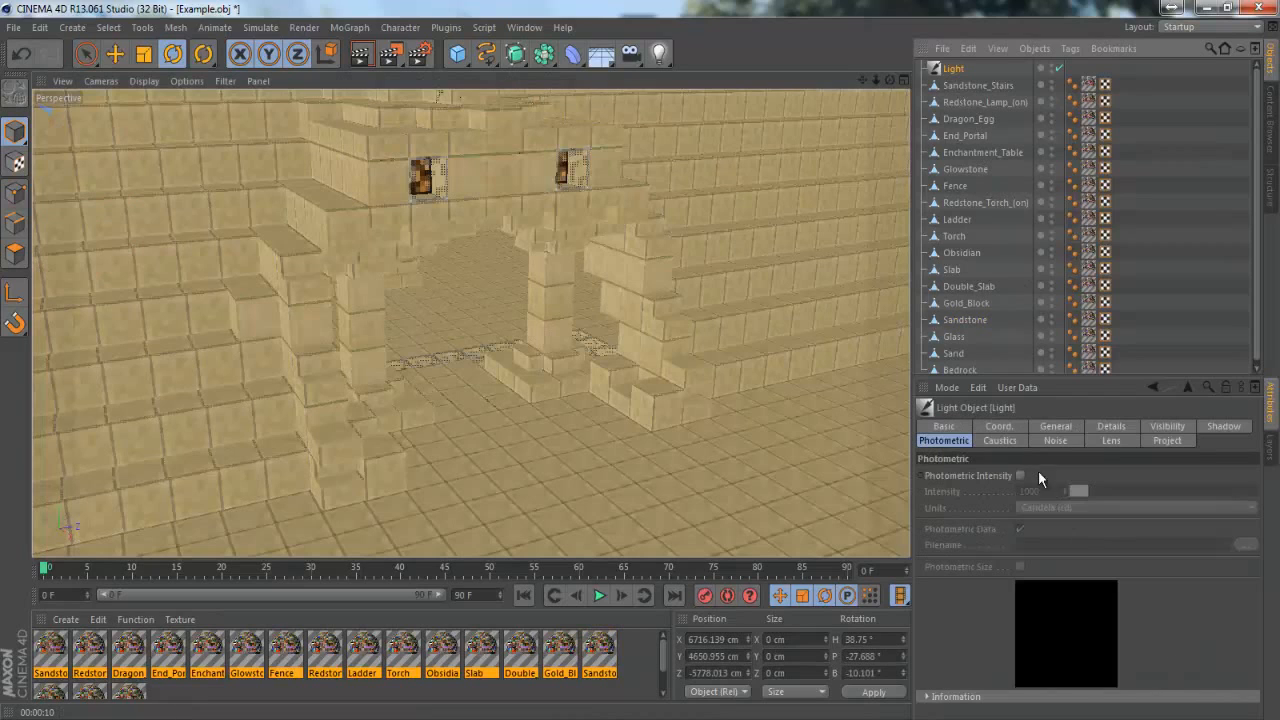
click(1054, 426)
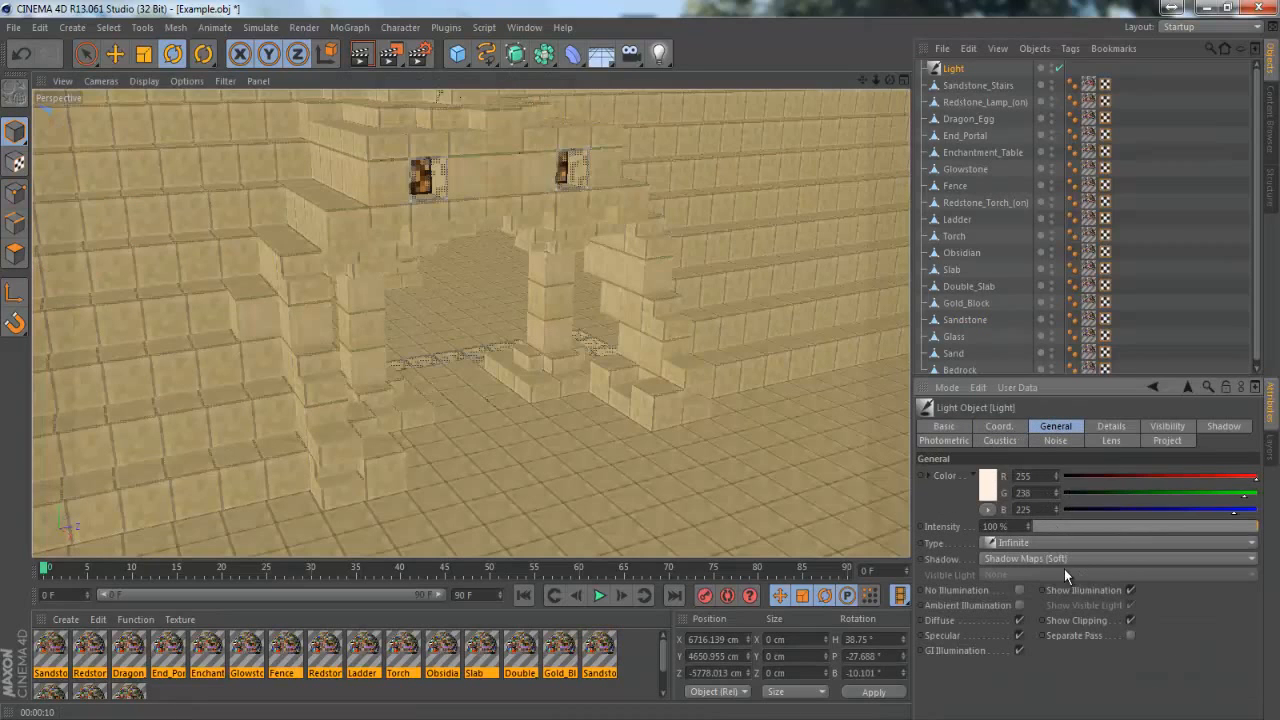
click(1065, 560)
click(1069, 614)
click(364, 56)
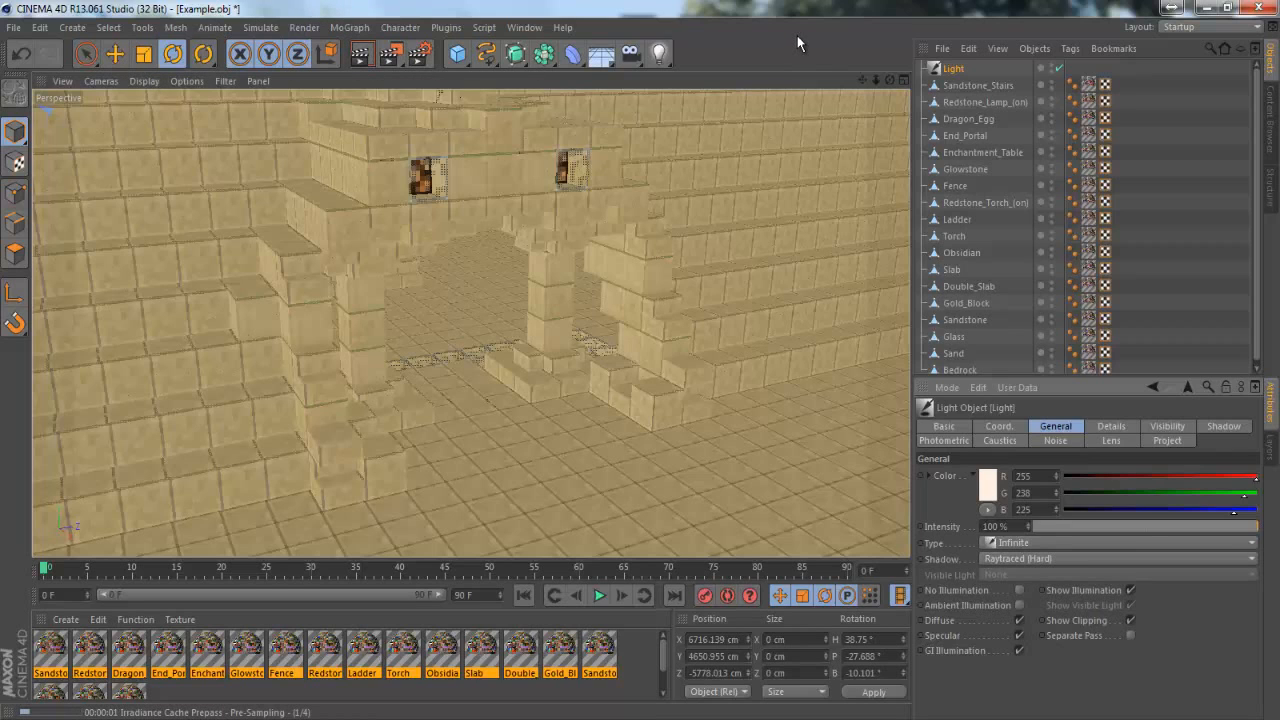